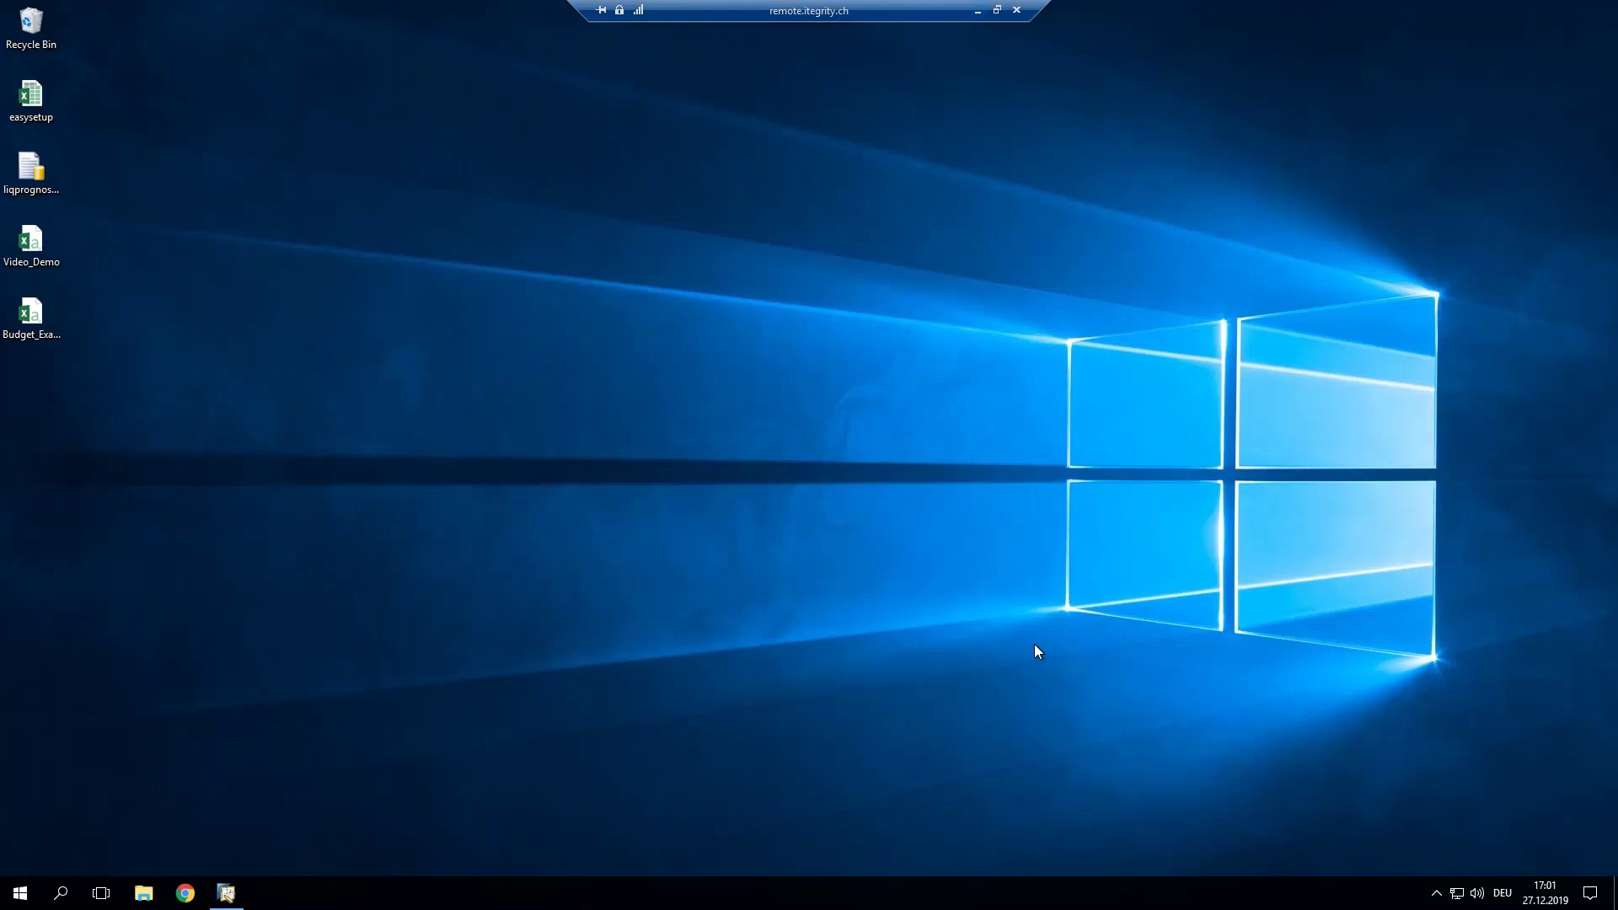
Step: Restore the SAP Business One window from the taskbar
left_click(224, 894)
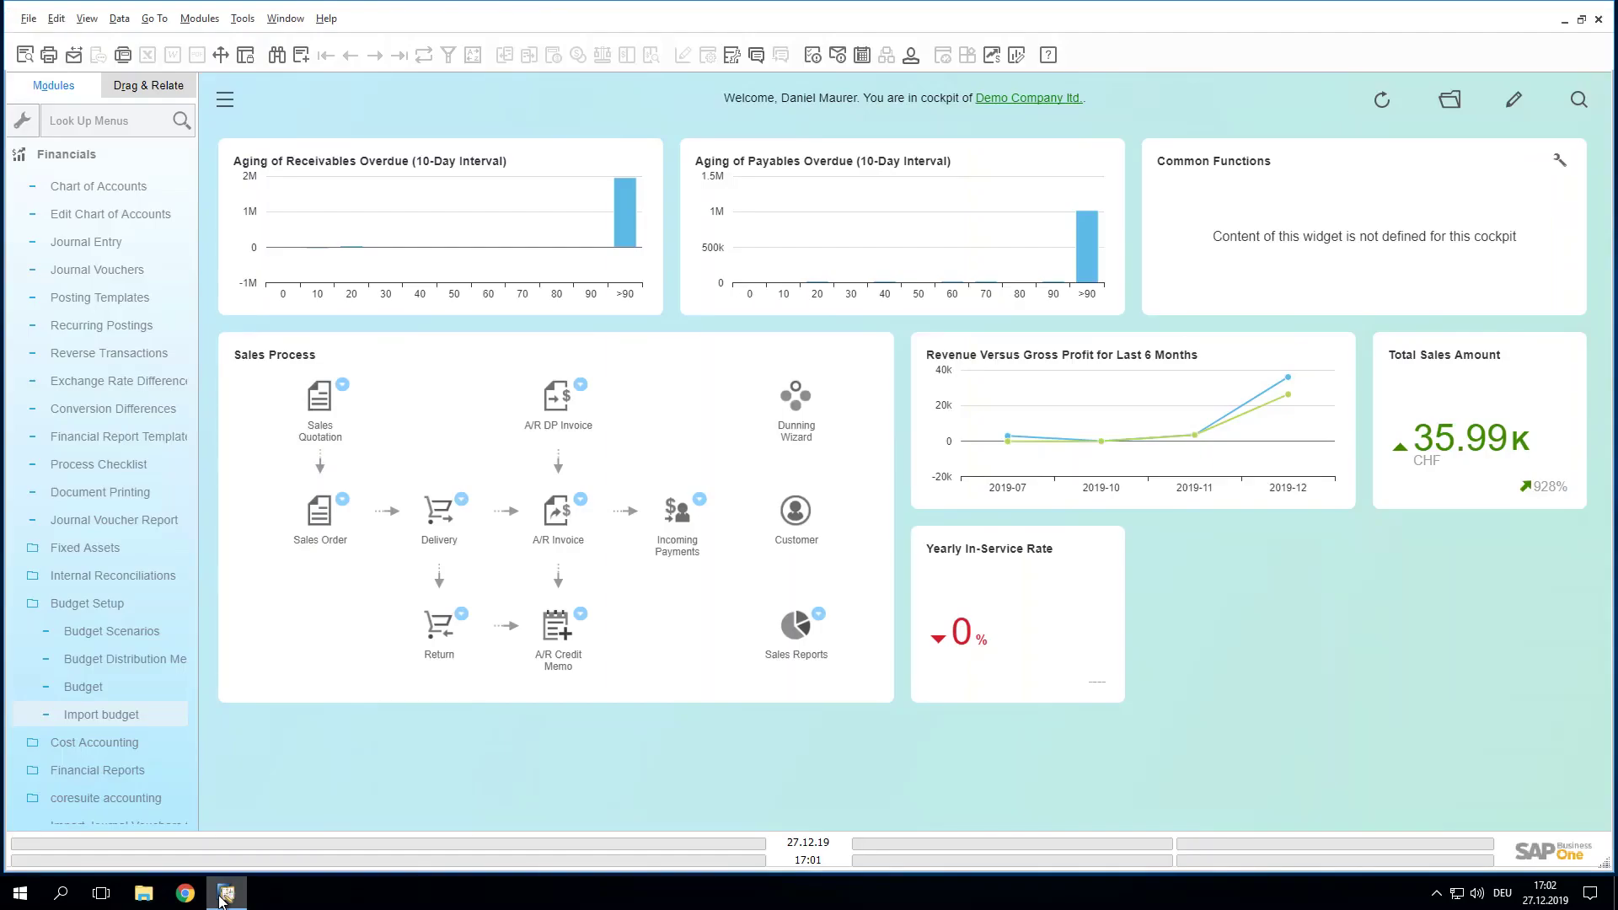
Step: Open Import budget from Financials > Budget Setup in the Modules pane
left_click(222, 896)
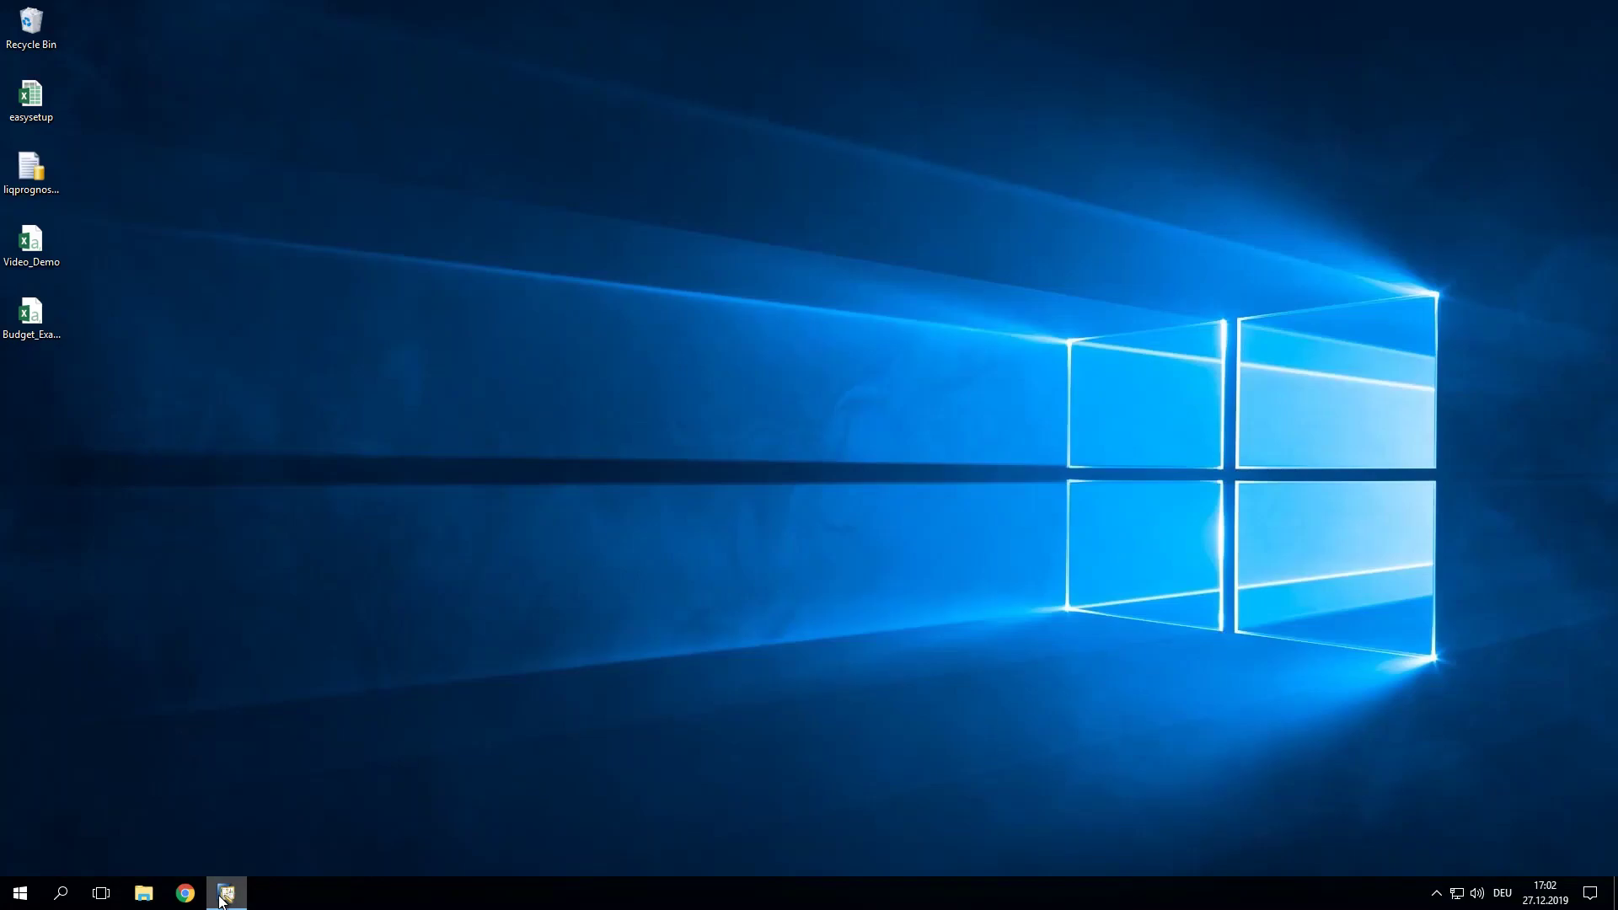
left_click(224, 894)
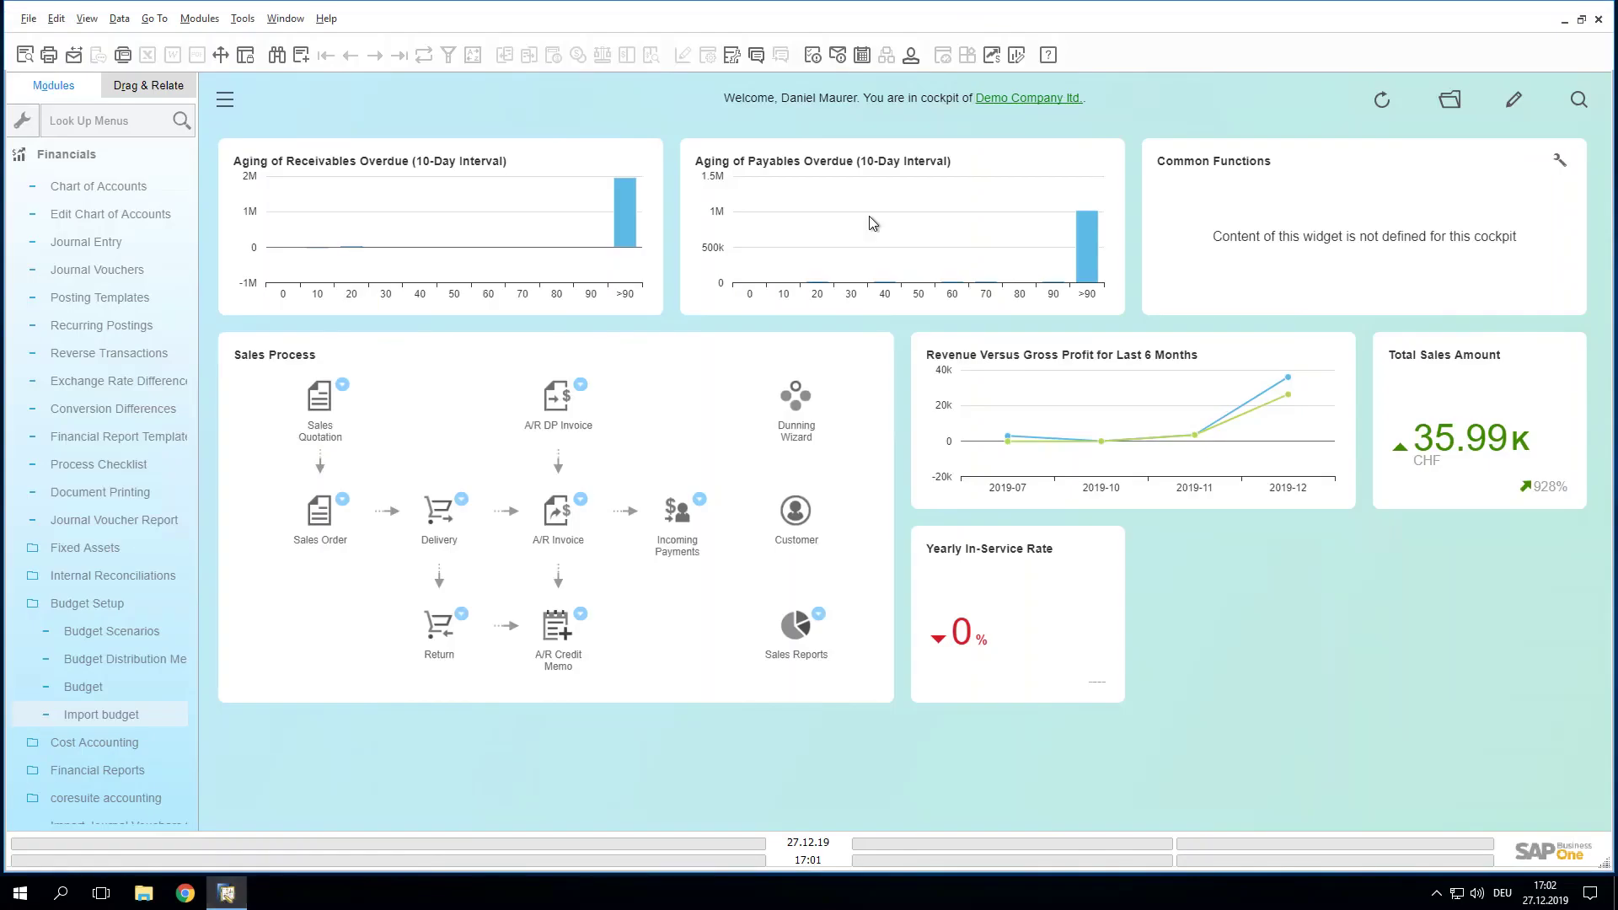
left_click(79, 160)
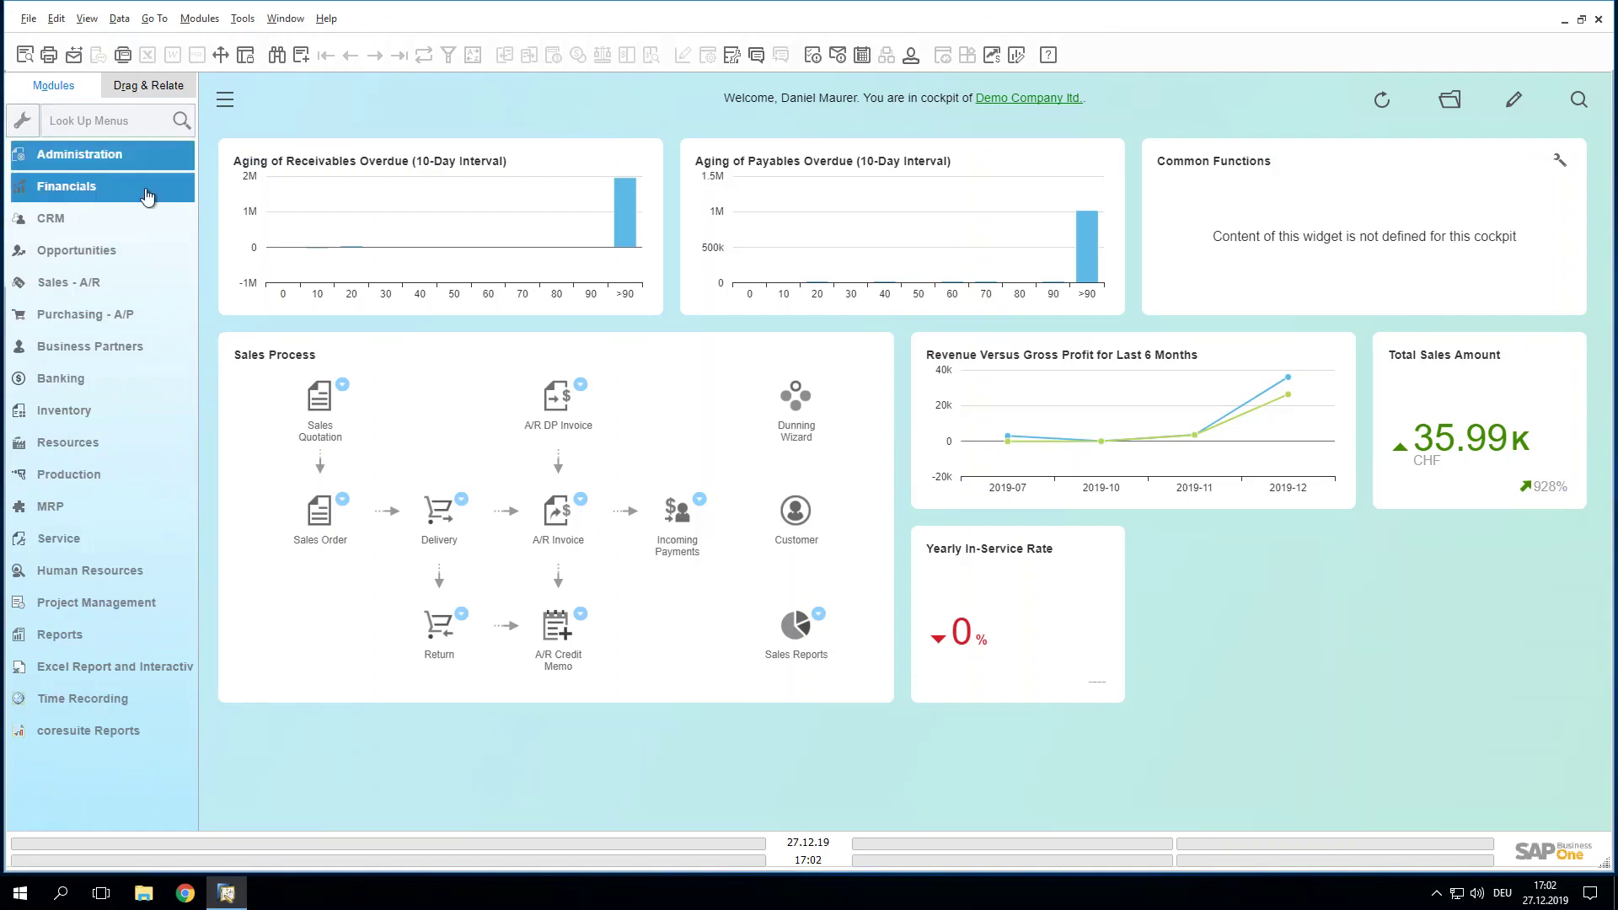
left_click(109, 187)
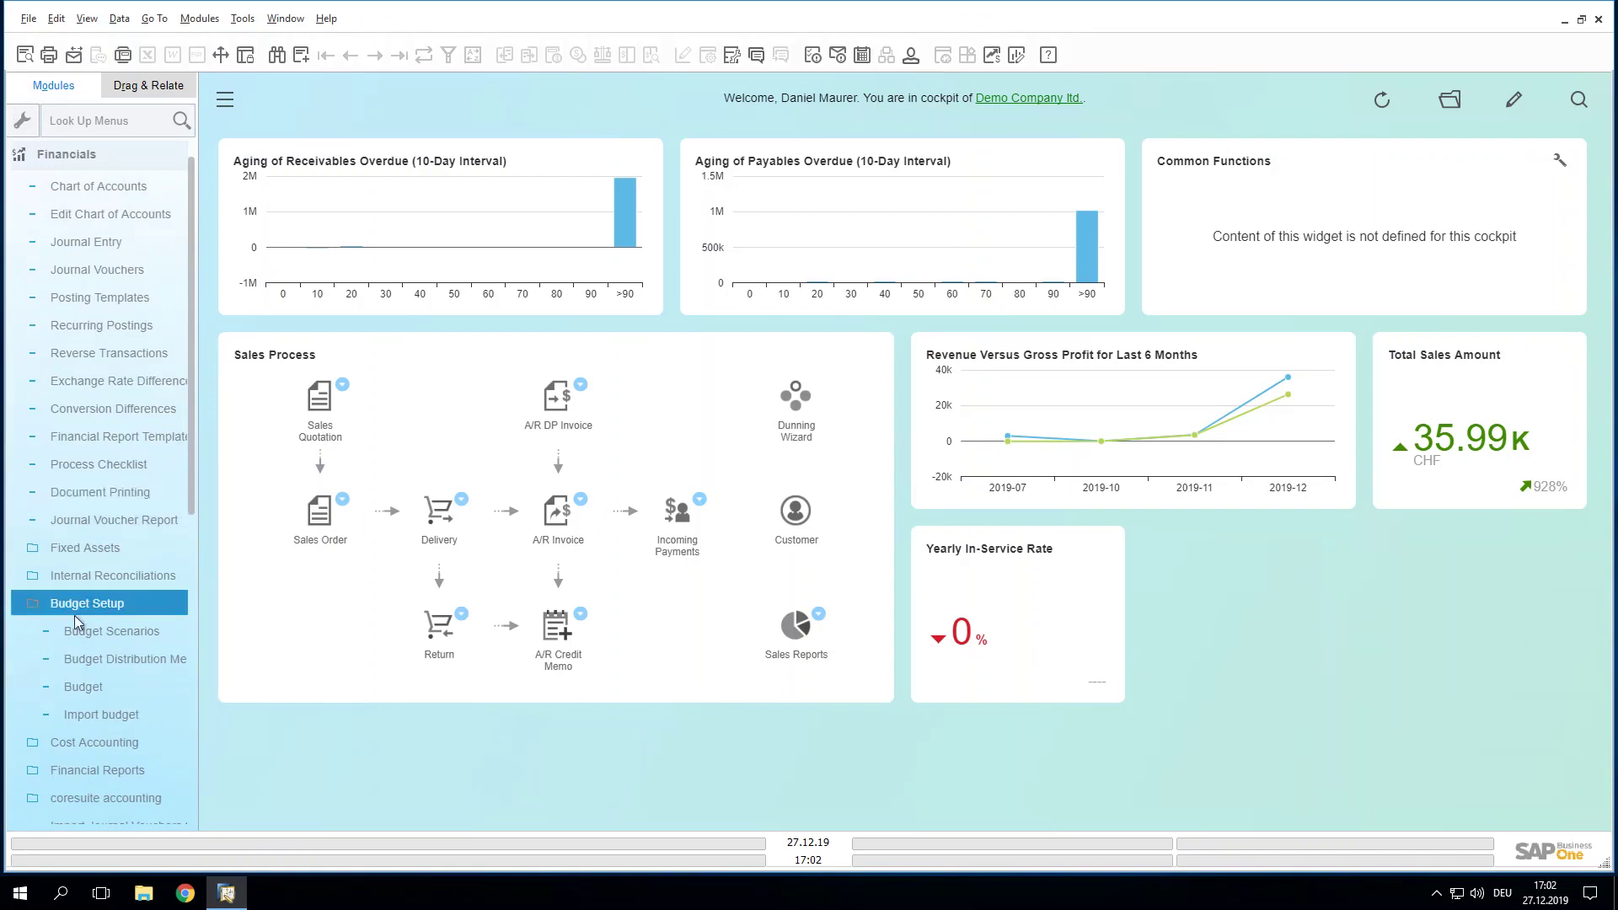
left_click(119, 604)
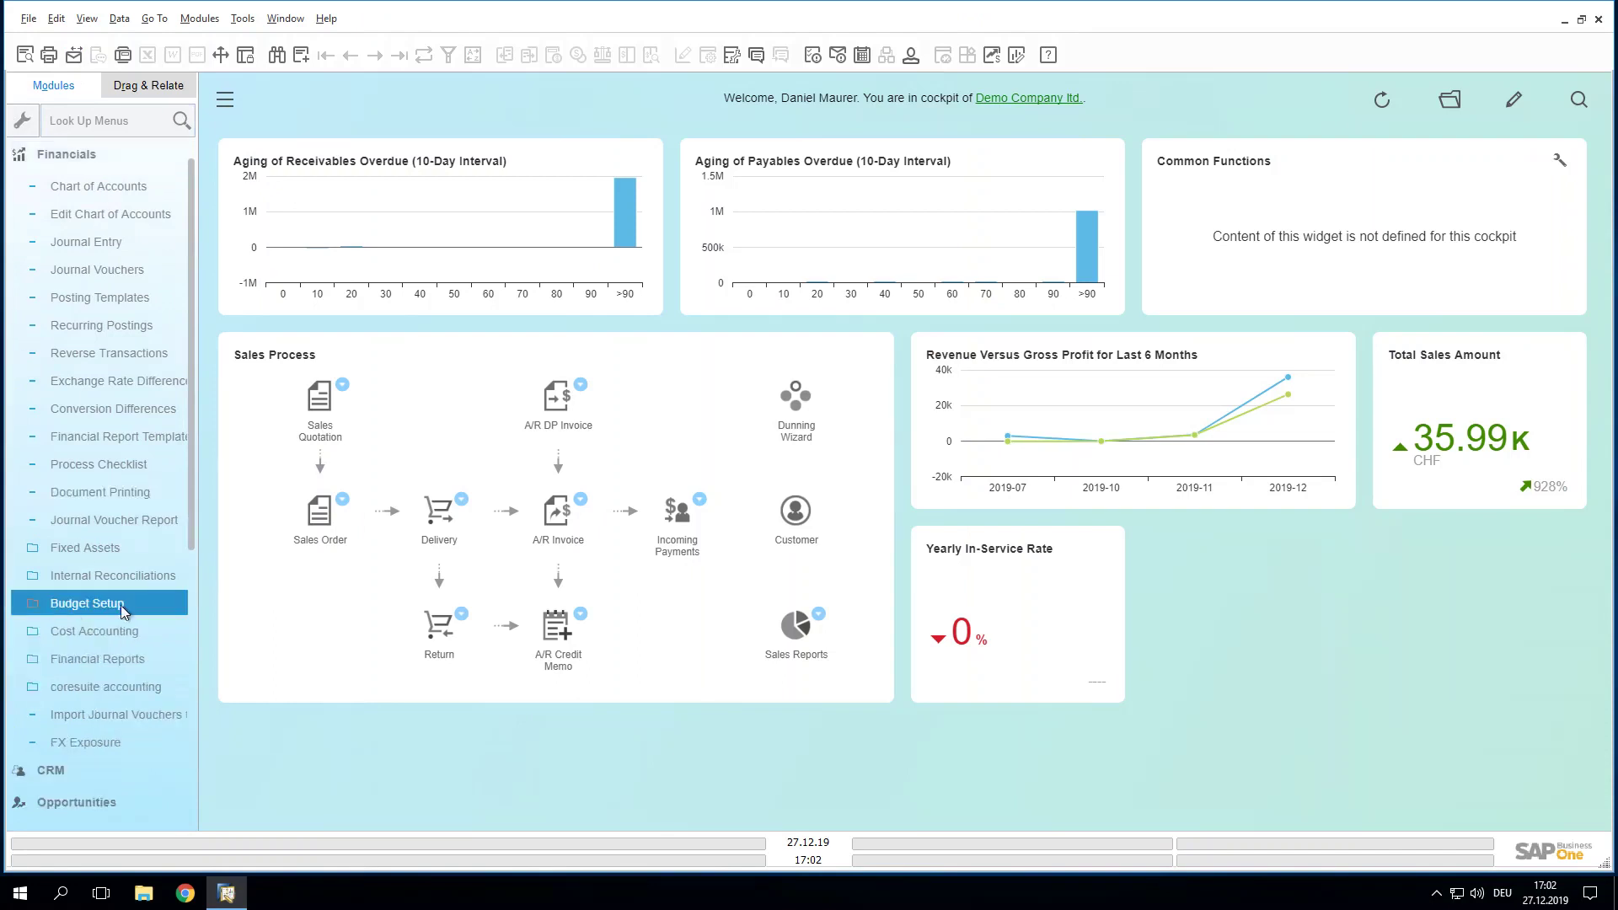
left_click(170, 612)
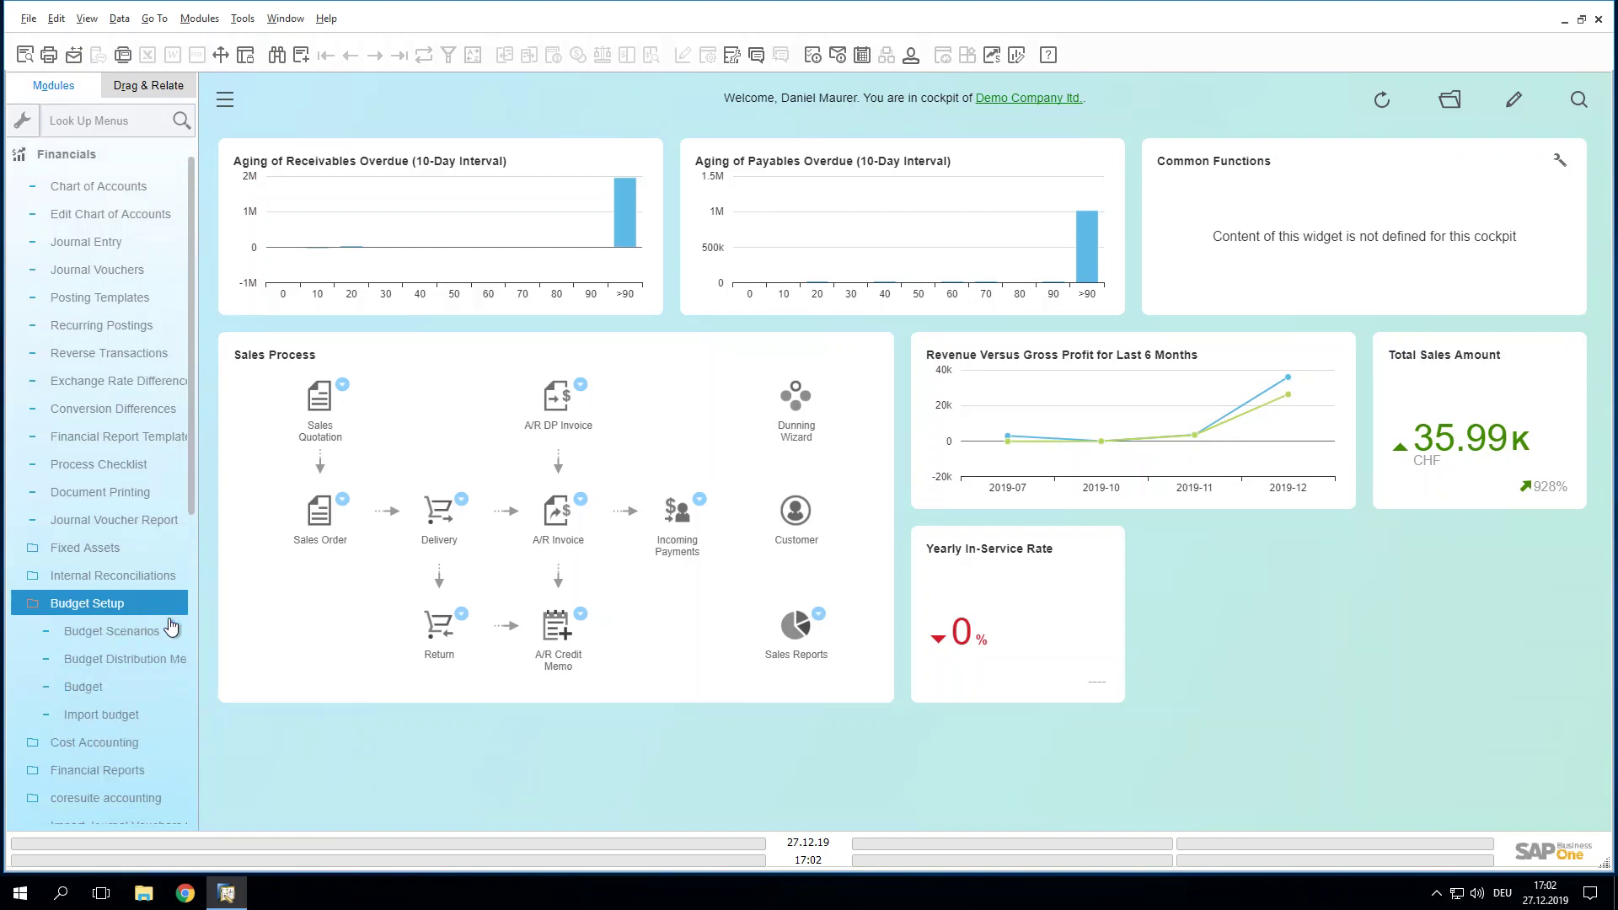
left_click(155, 721)
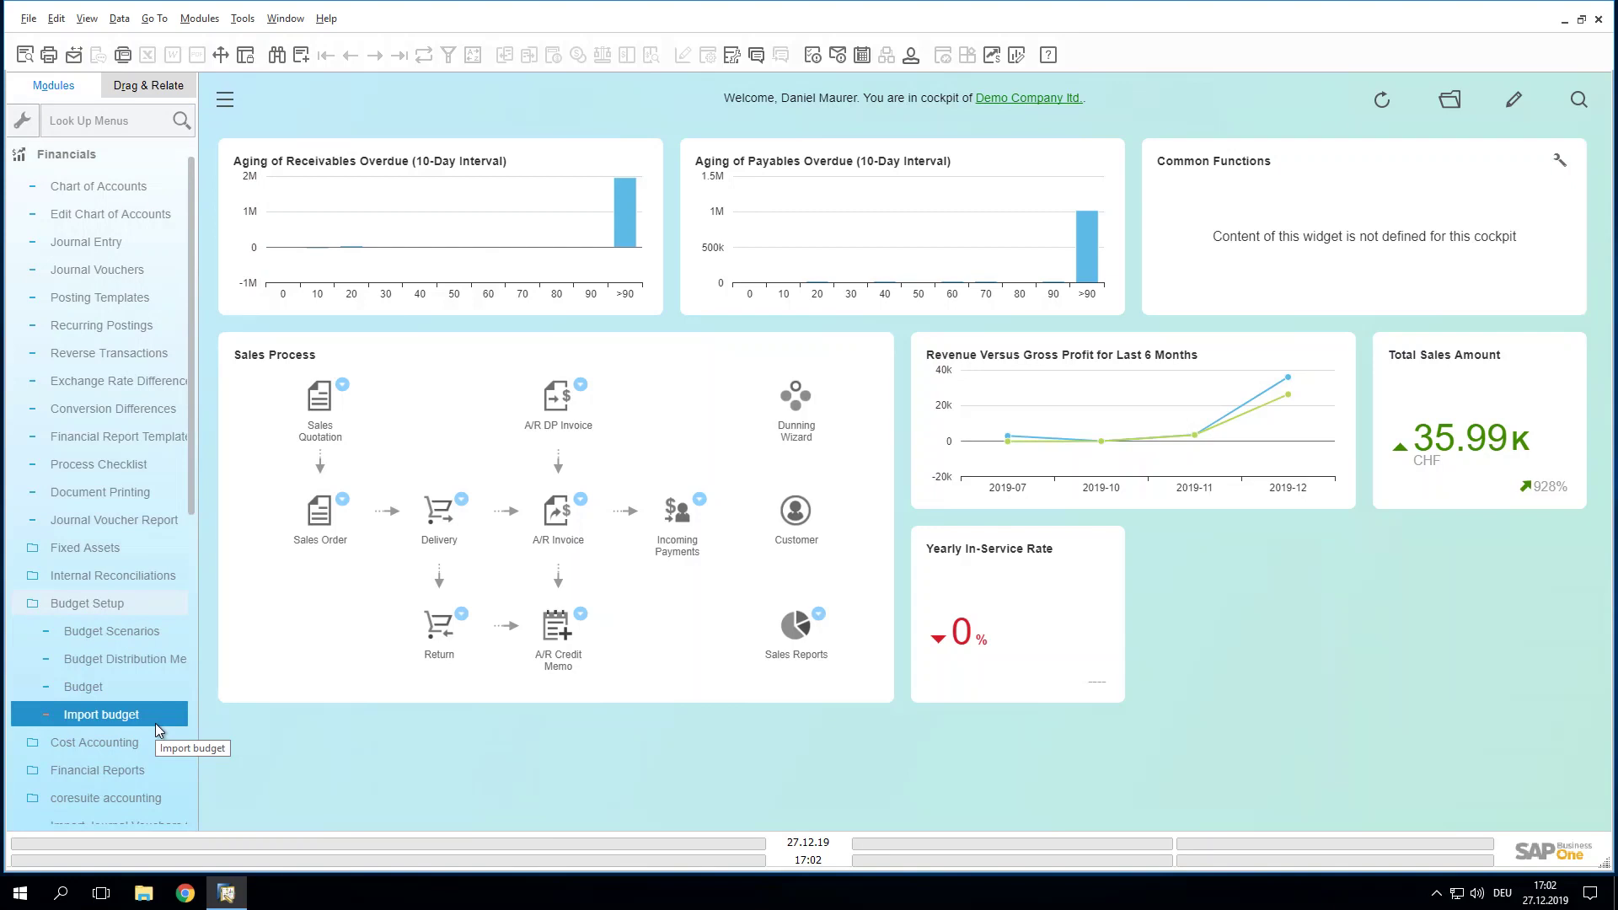
left_click(149, 723)
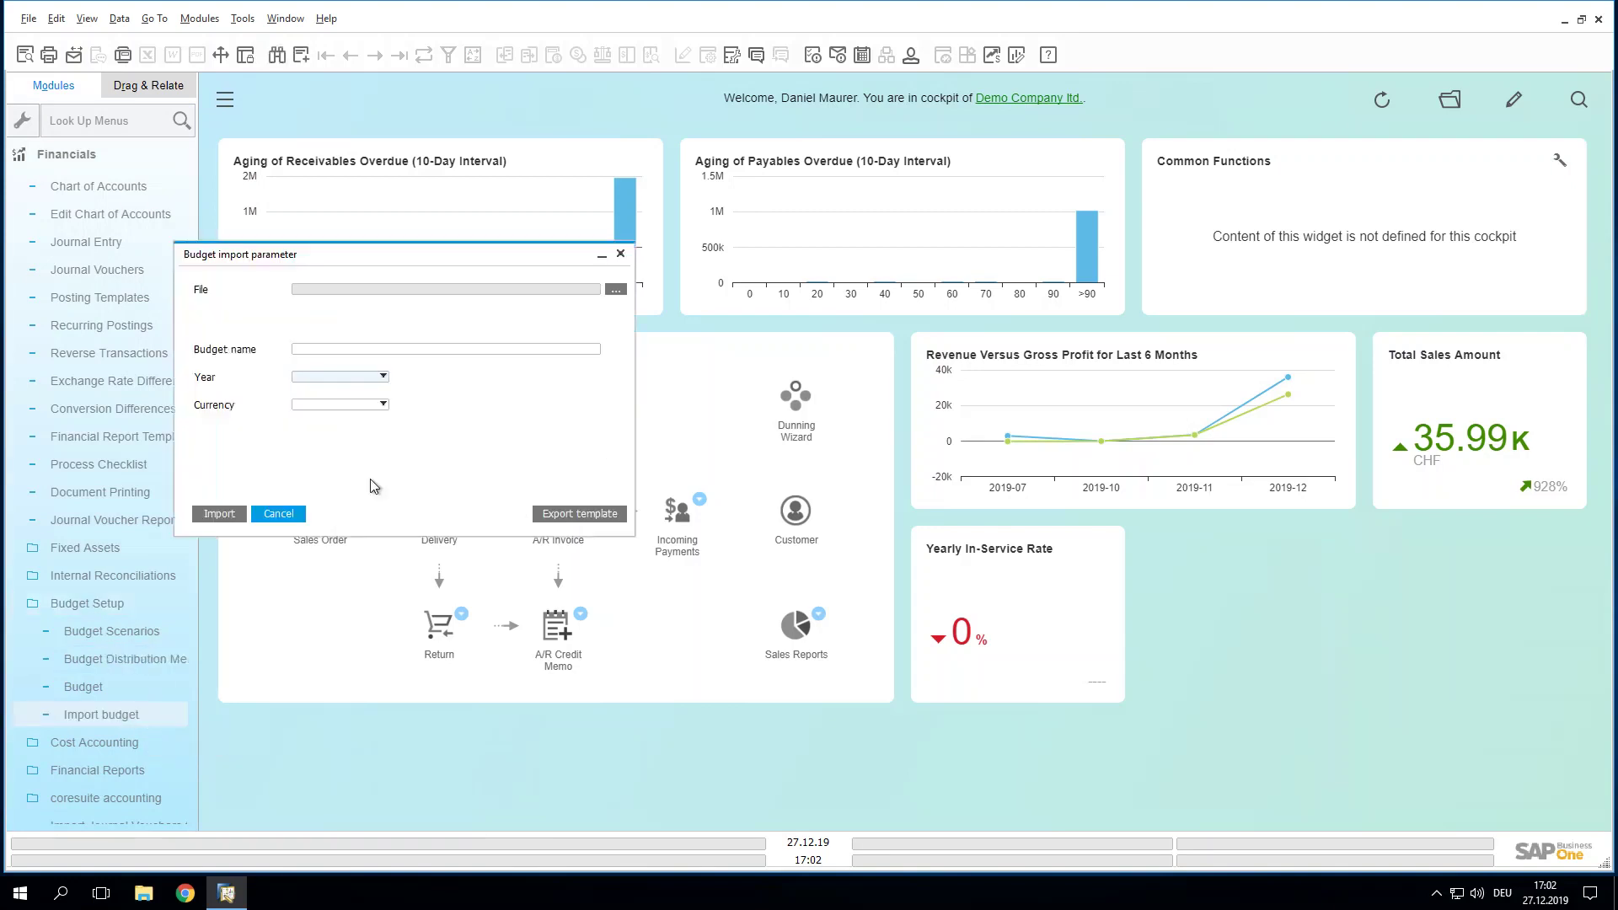
Step: Cancel the import and open Budget Scenarios for fiscal year 01.01.20
left_click(292, 516)
left_click(139, 632)
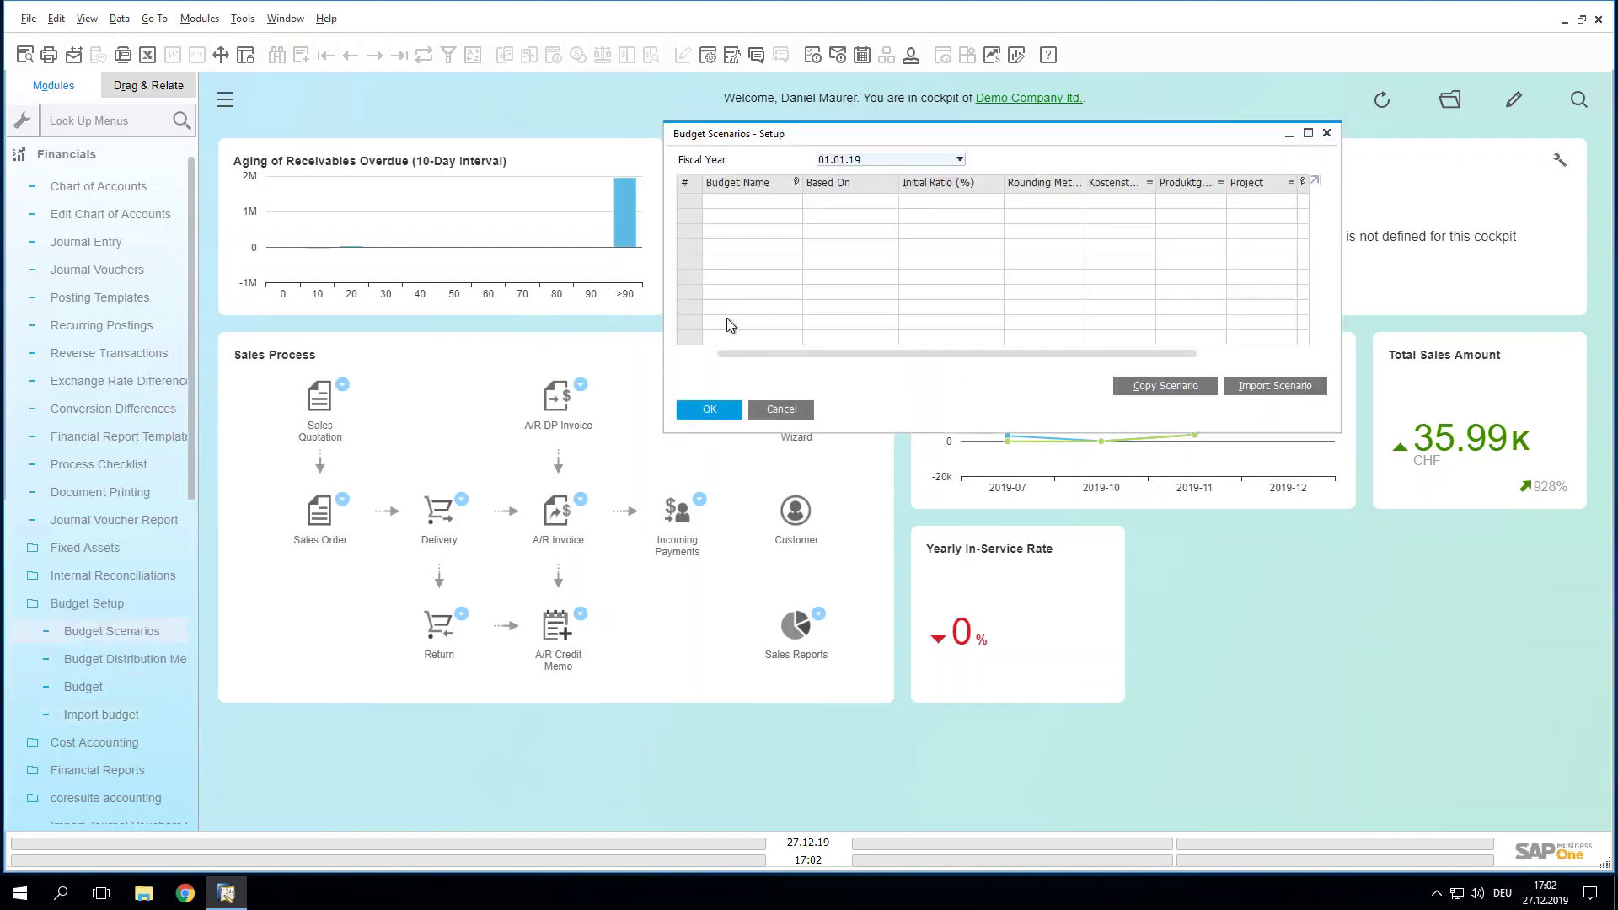
left_click(889, 159)
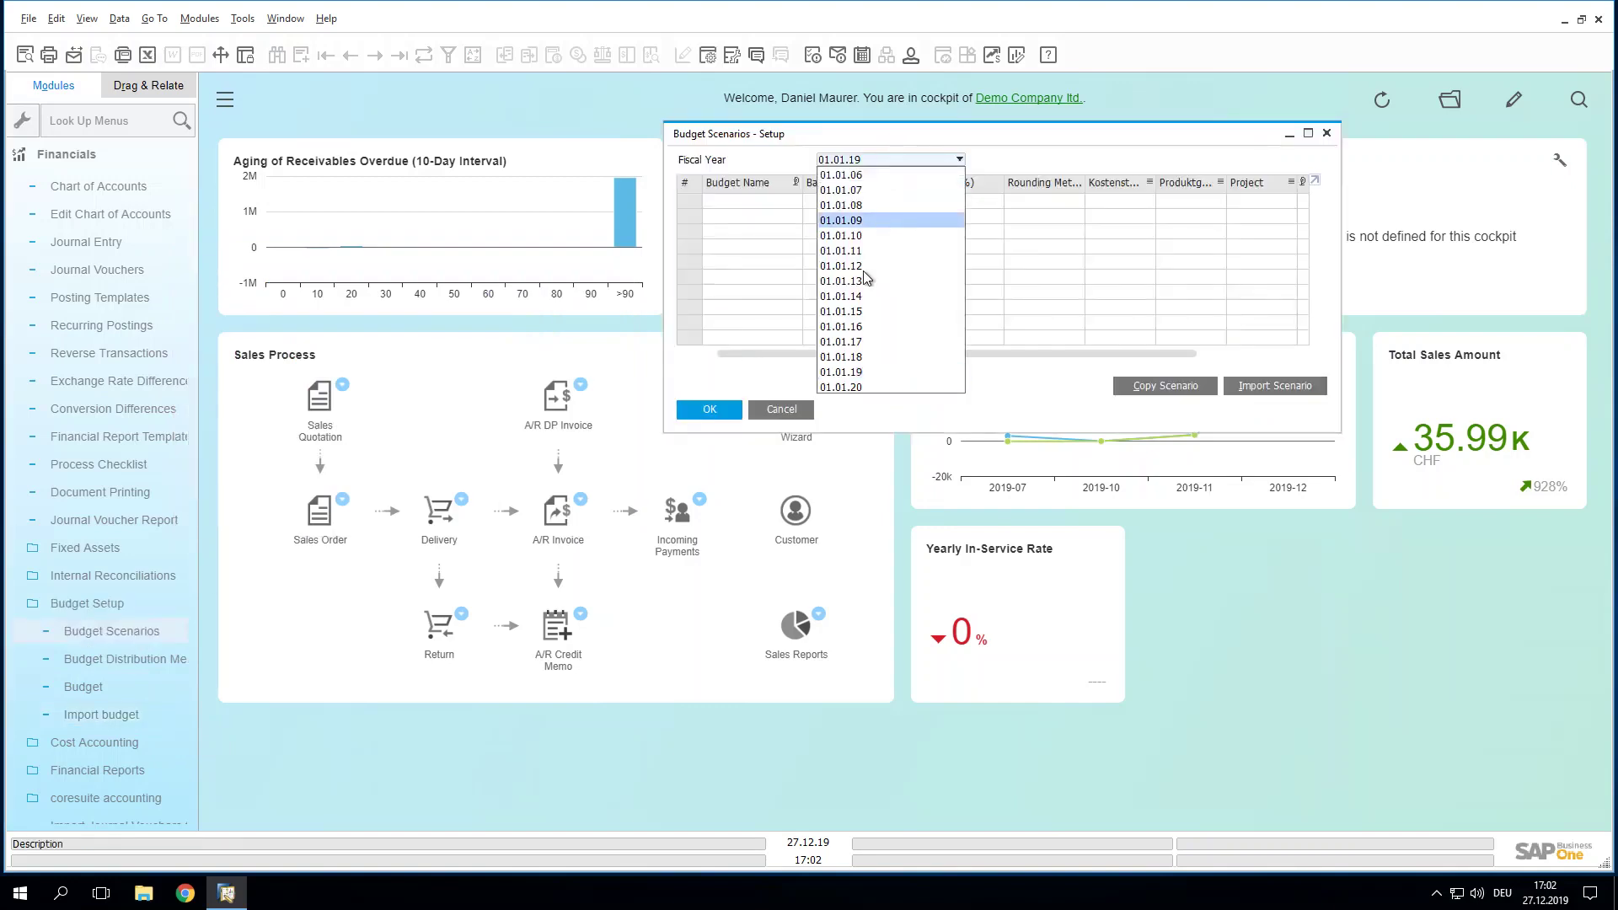
left_click(853, 386)
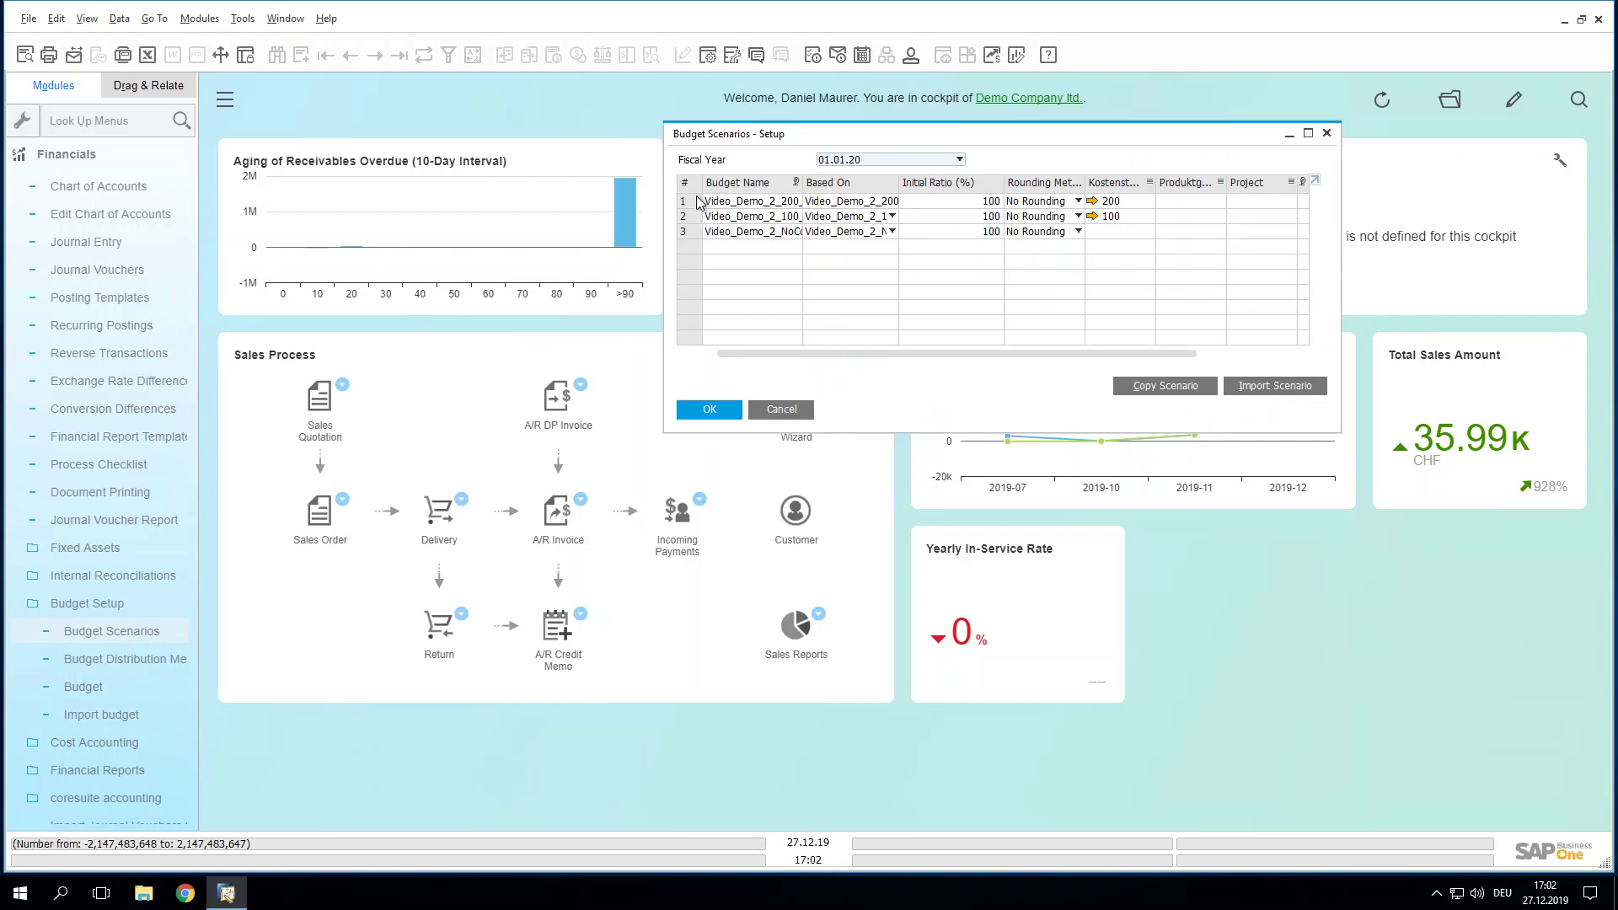
Step: Delete the three Video_Demo_2 scenario rows and save the change with Update
right_click(720, 333)
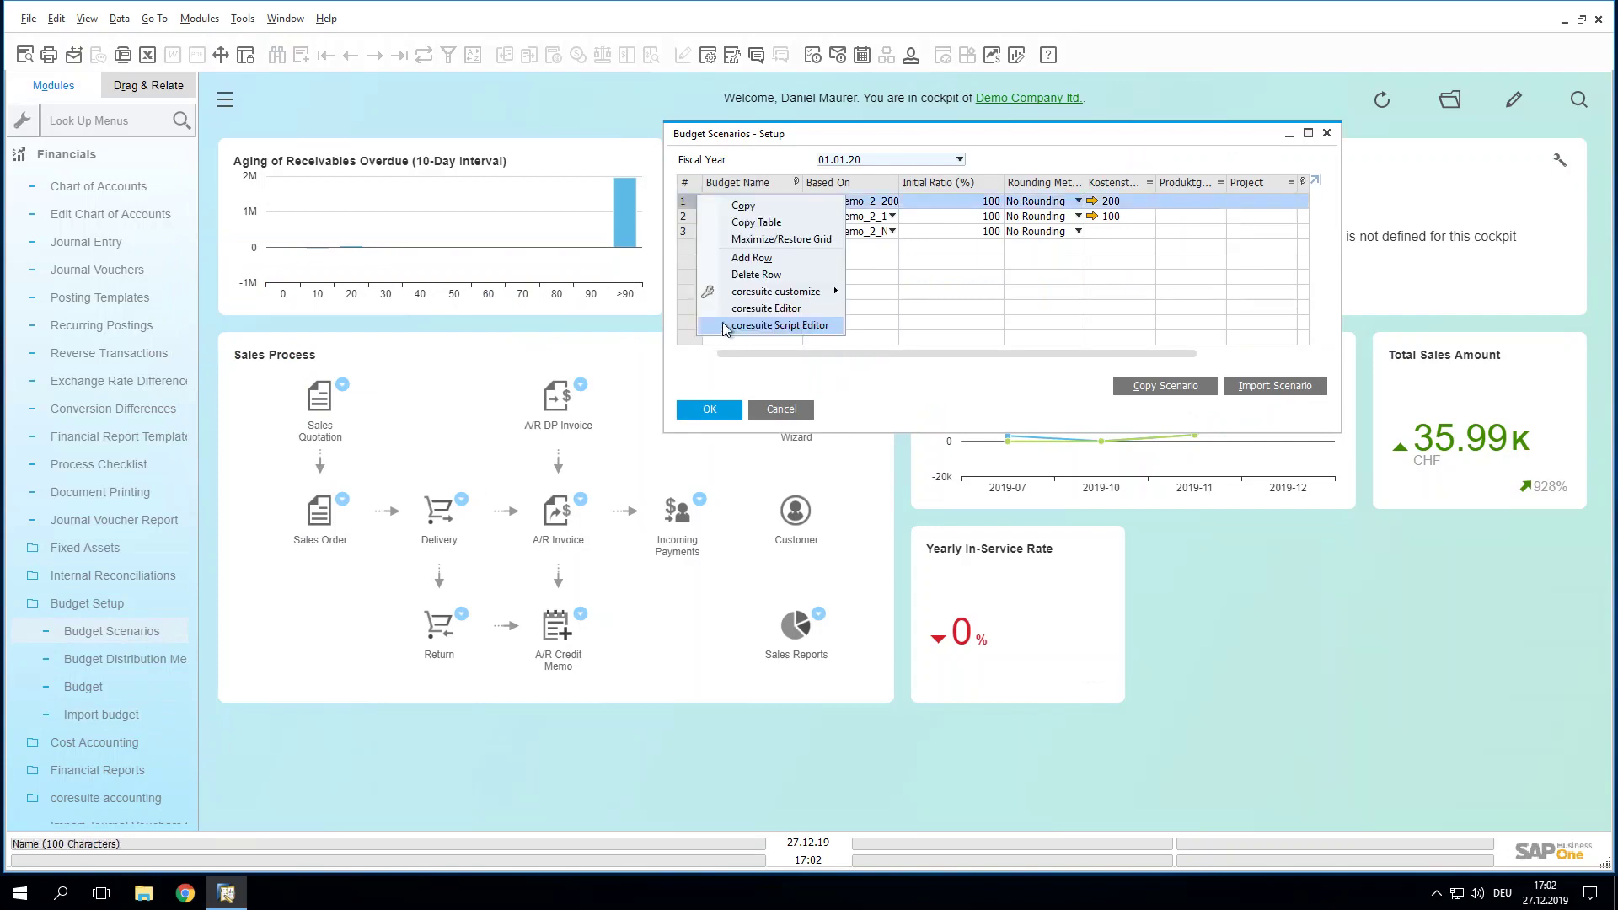
left_click(733, 280)
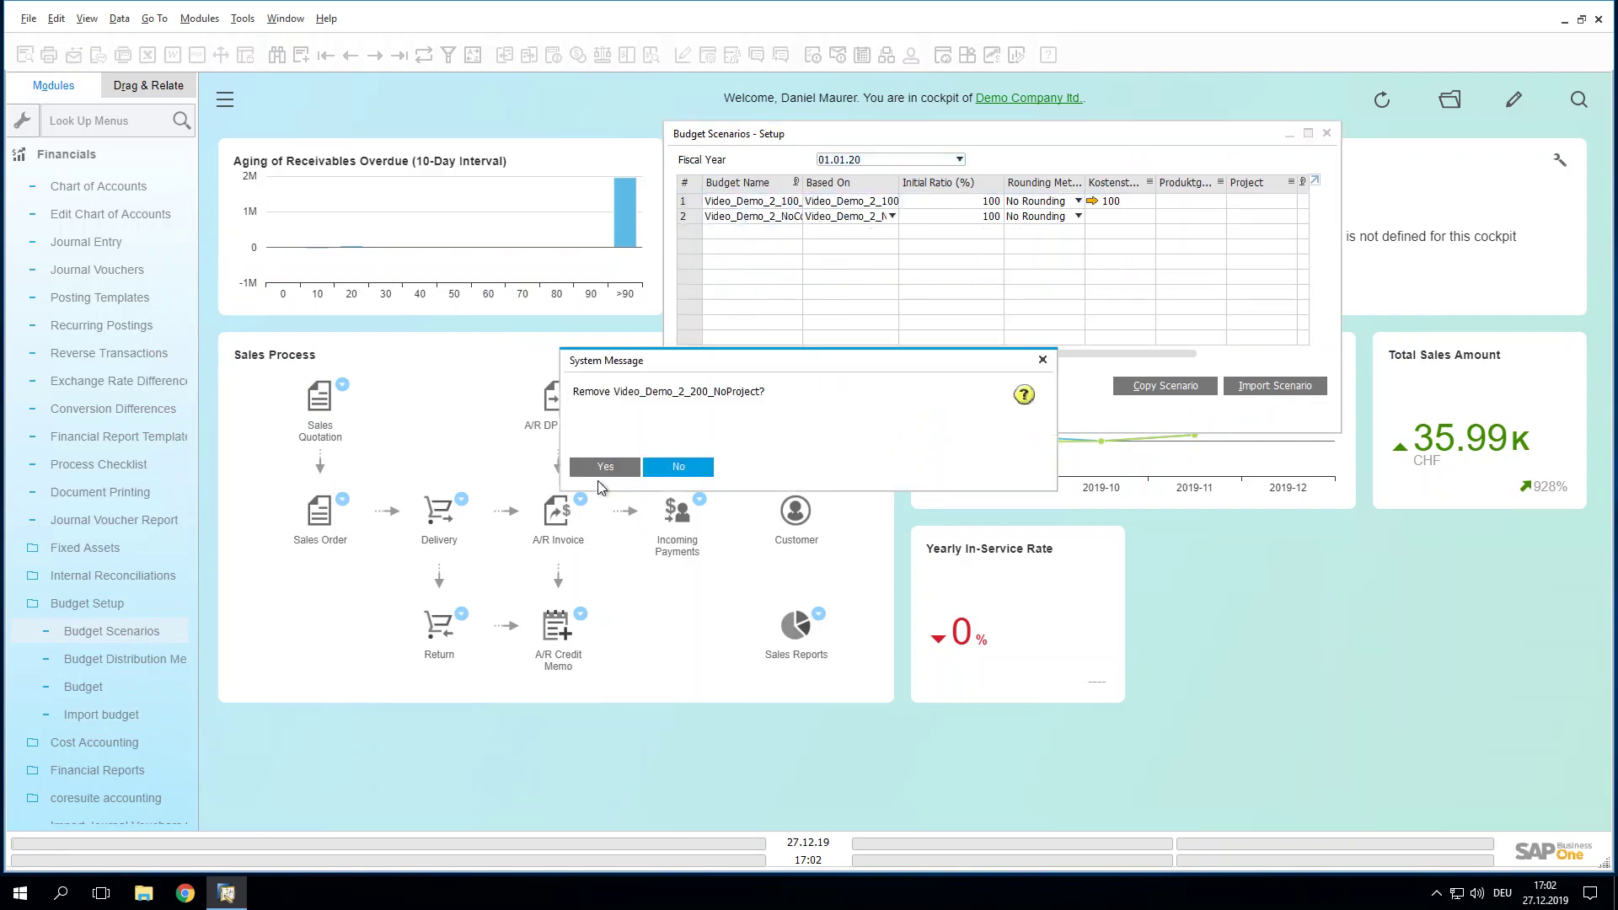
left_click(604, 469)
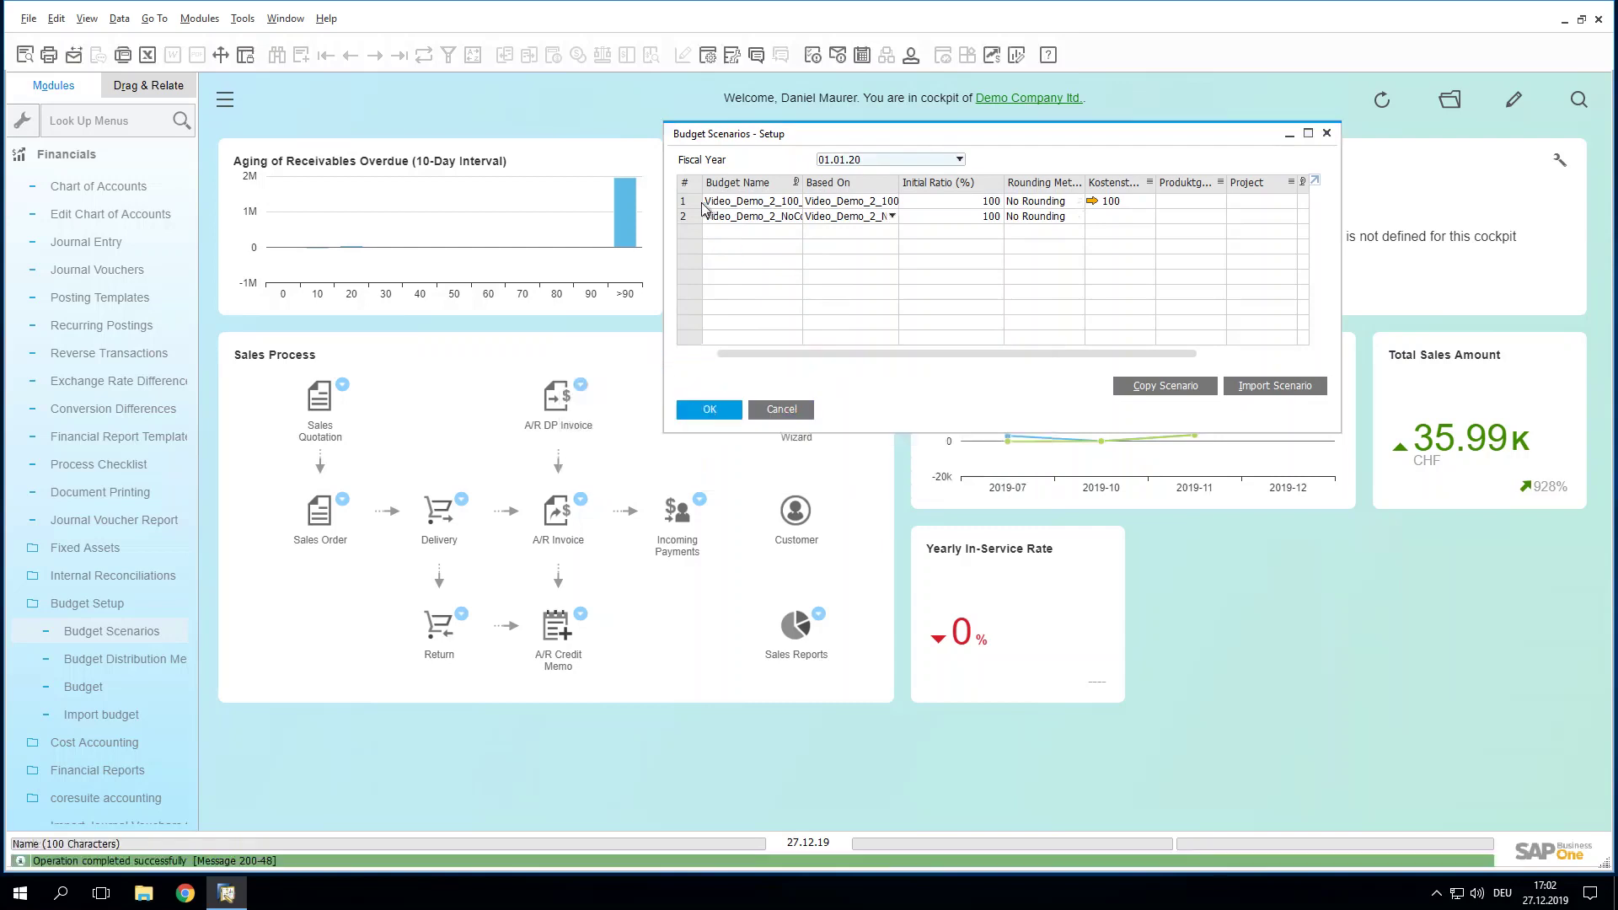
right_click(705, 205)
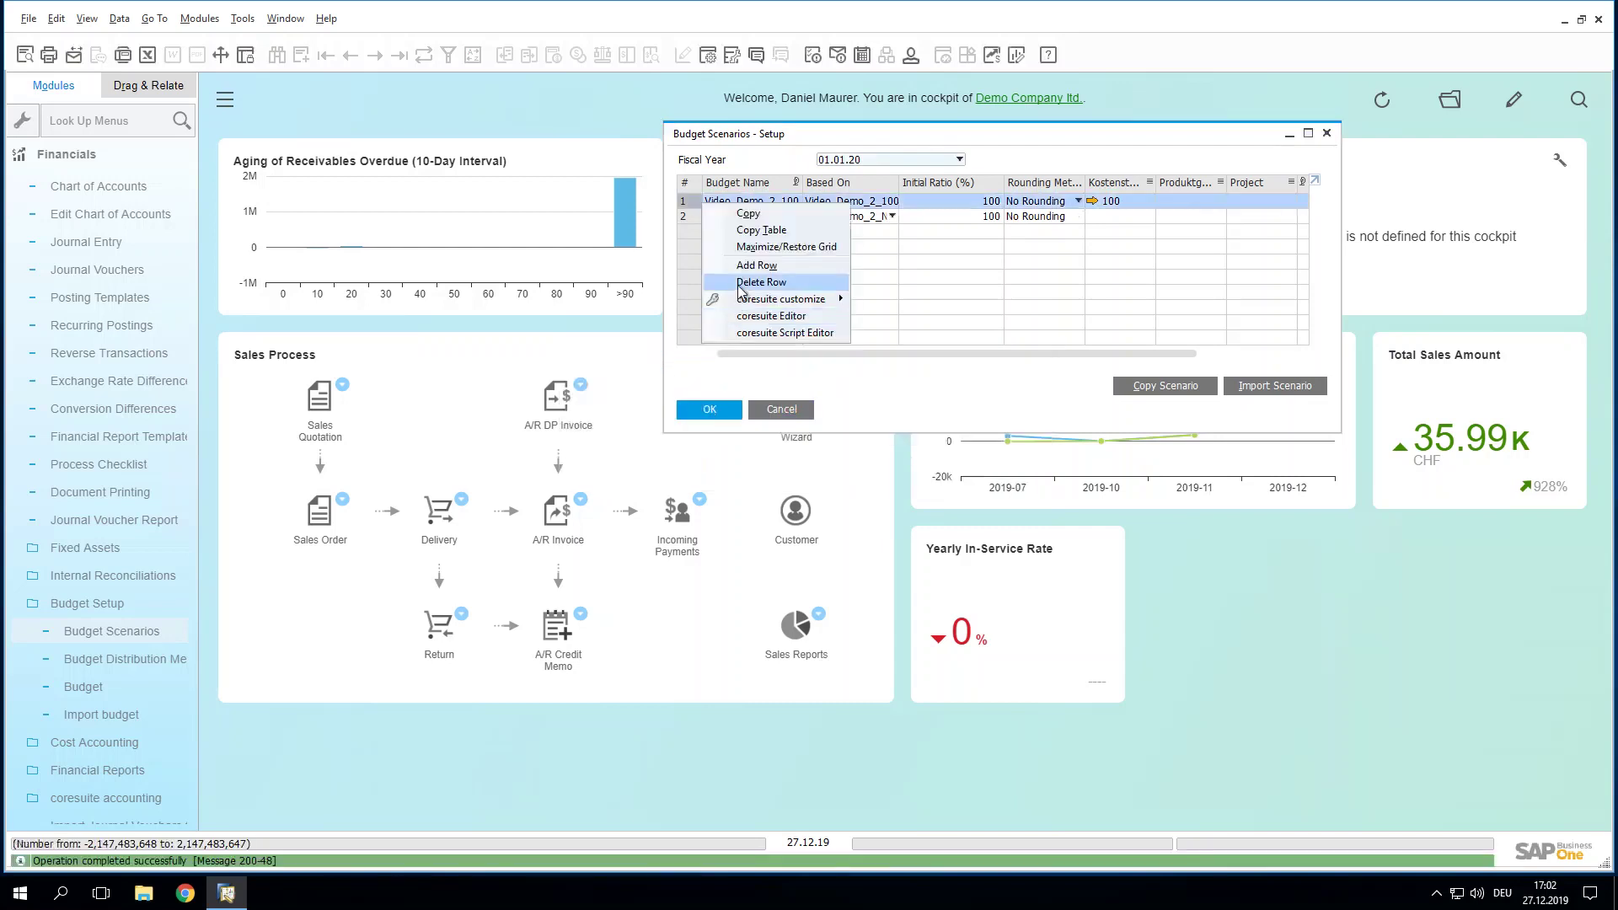
left_click(747, 282)
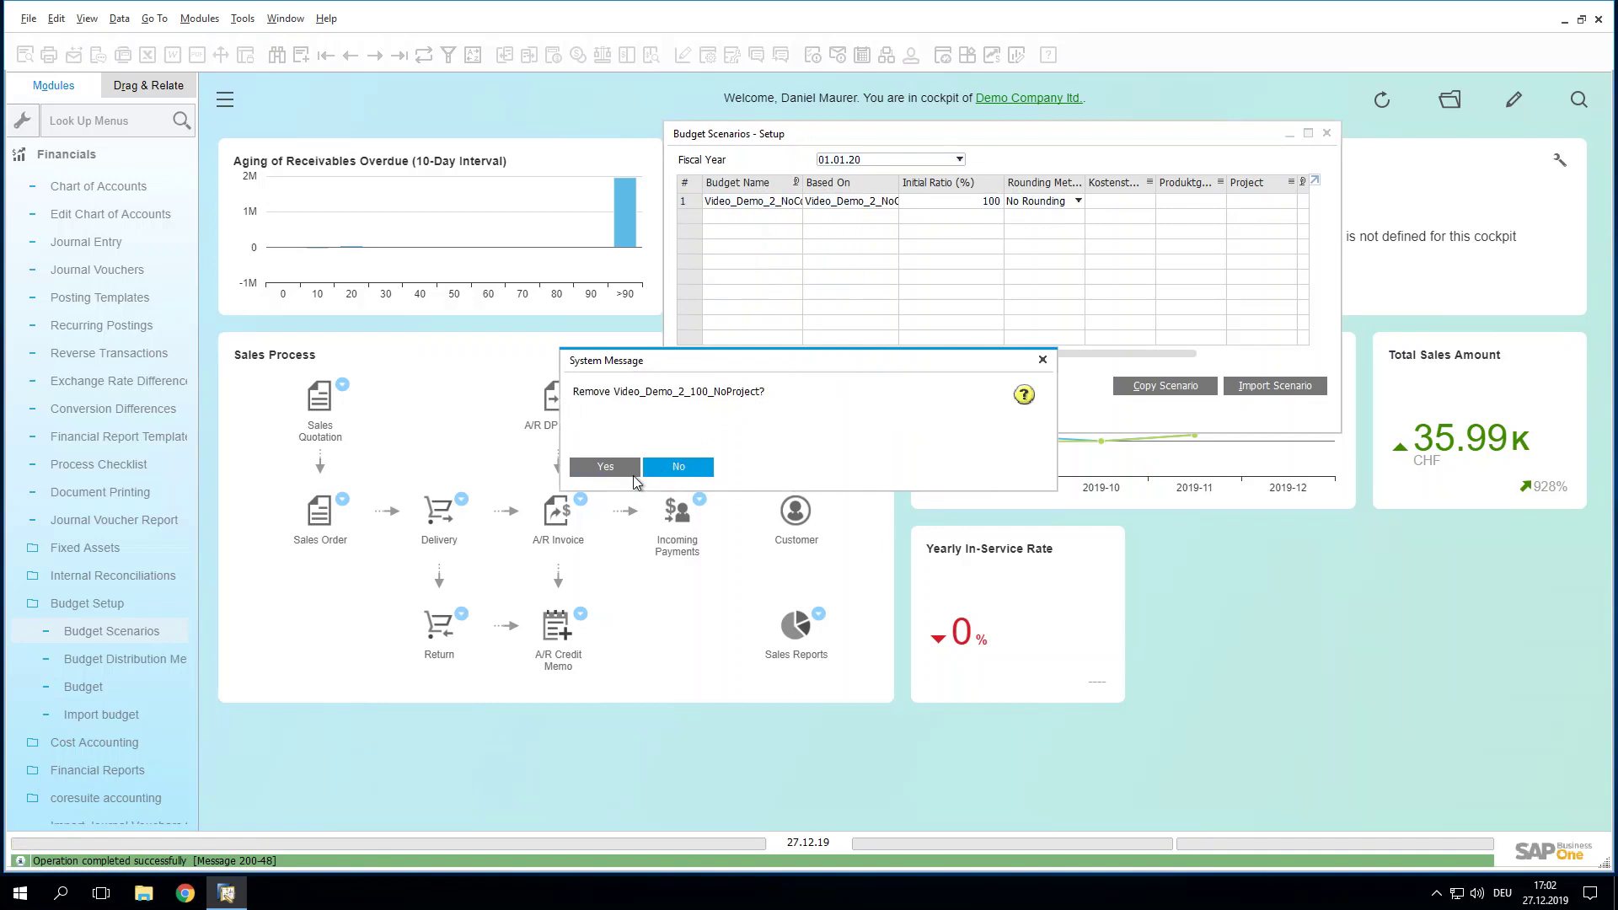
left_click(605, 468)
right_click(696, 201)
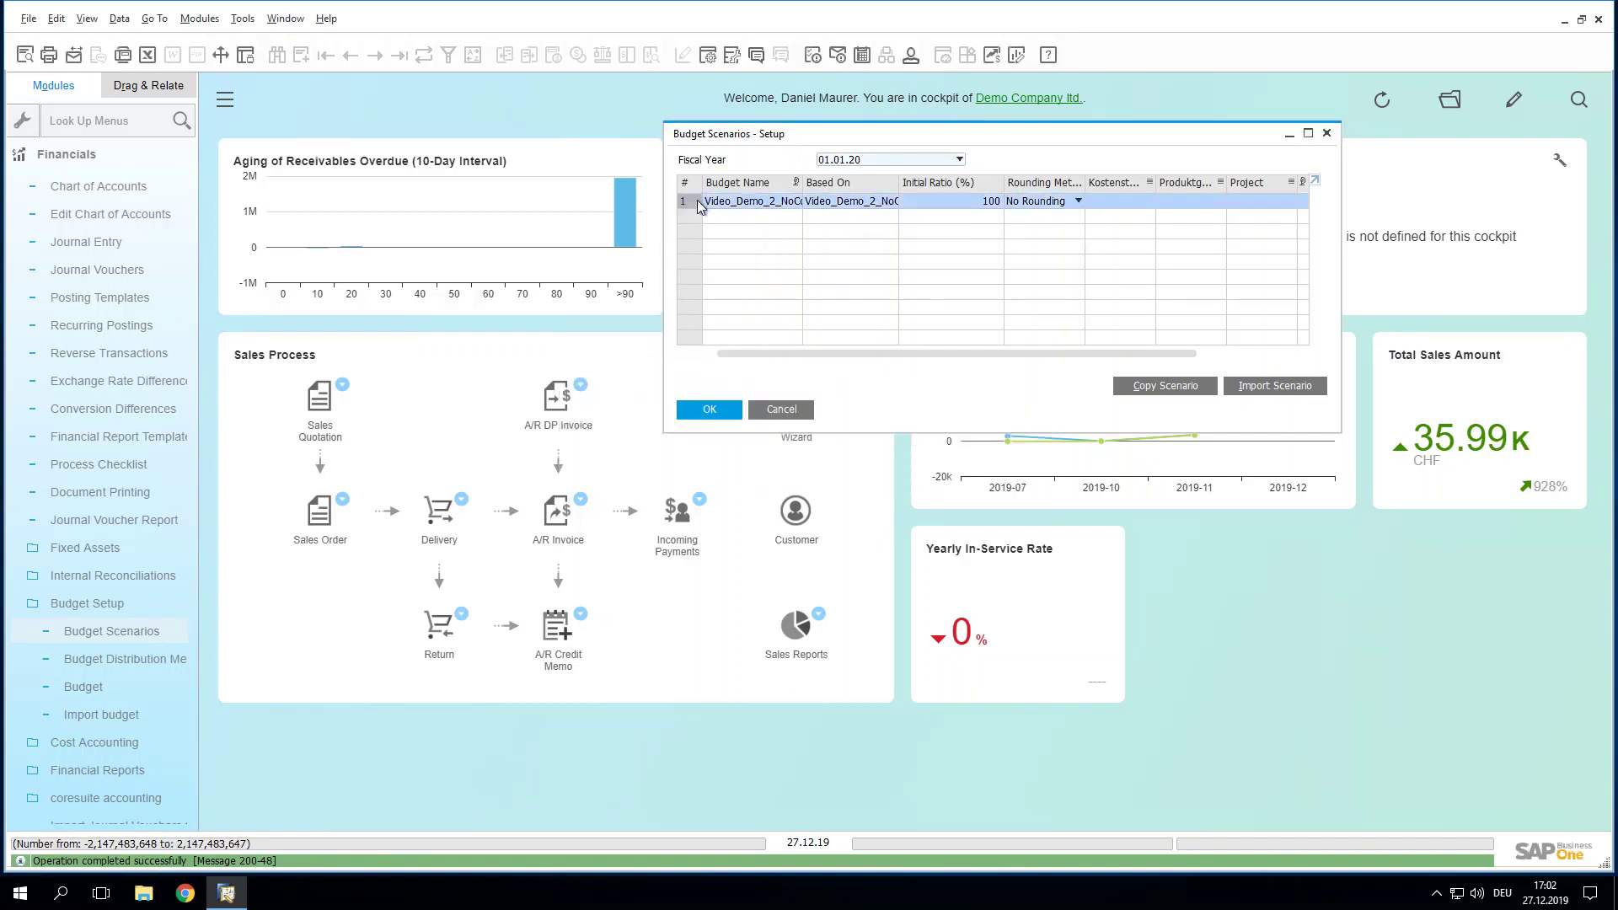
left_click(757, 288)
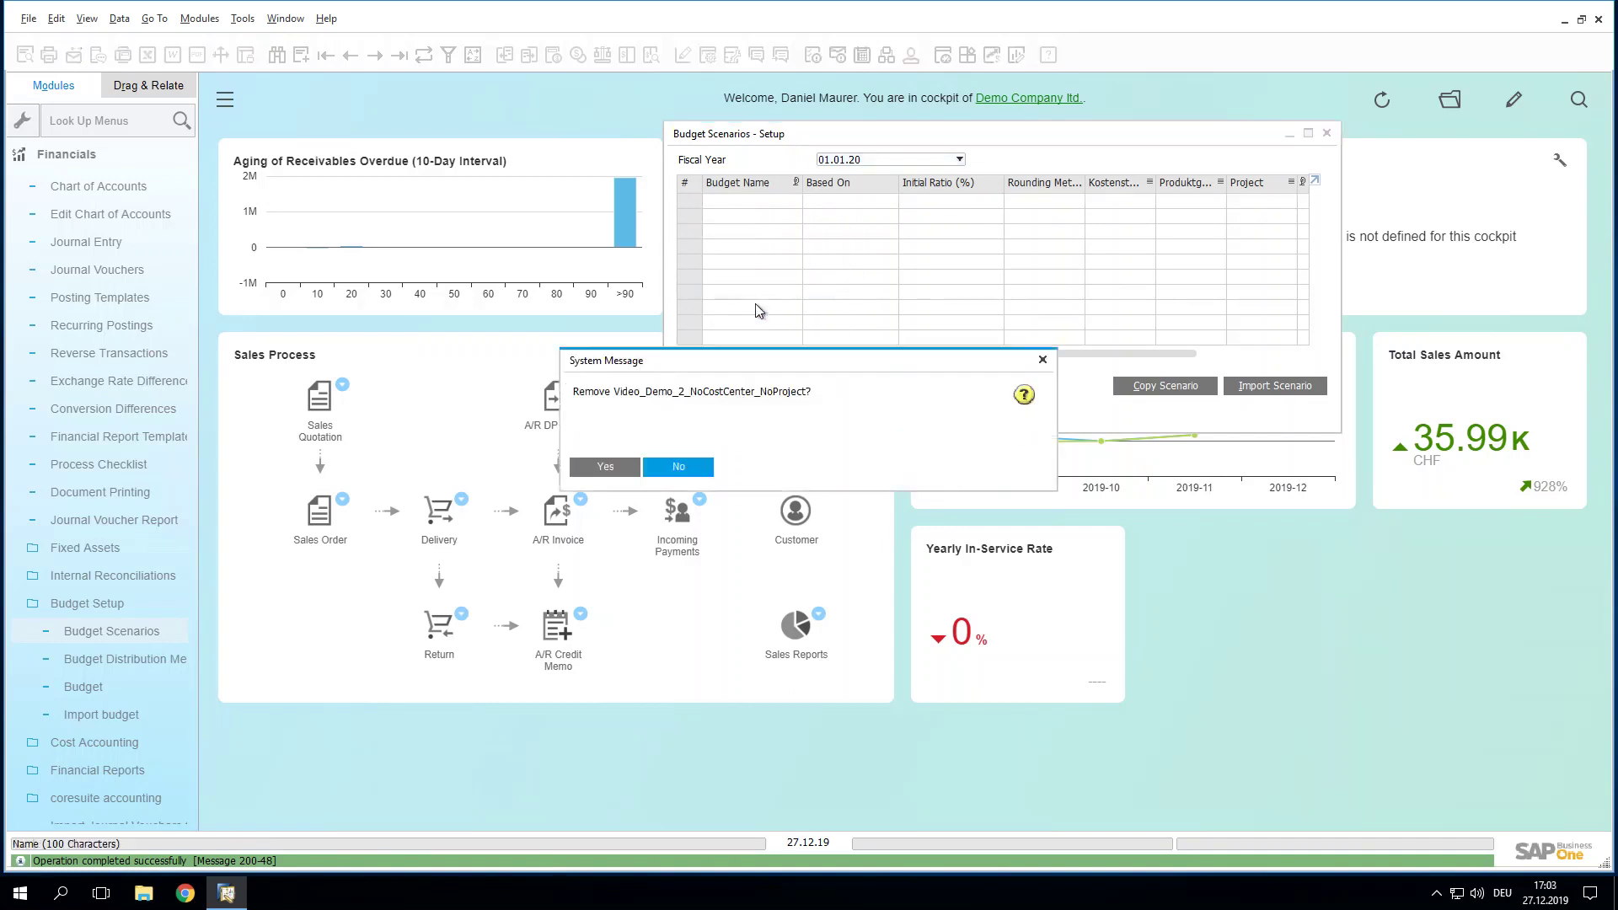
left_click(606, 469)
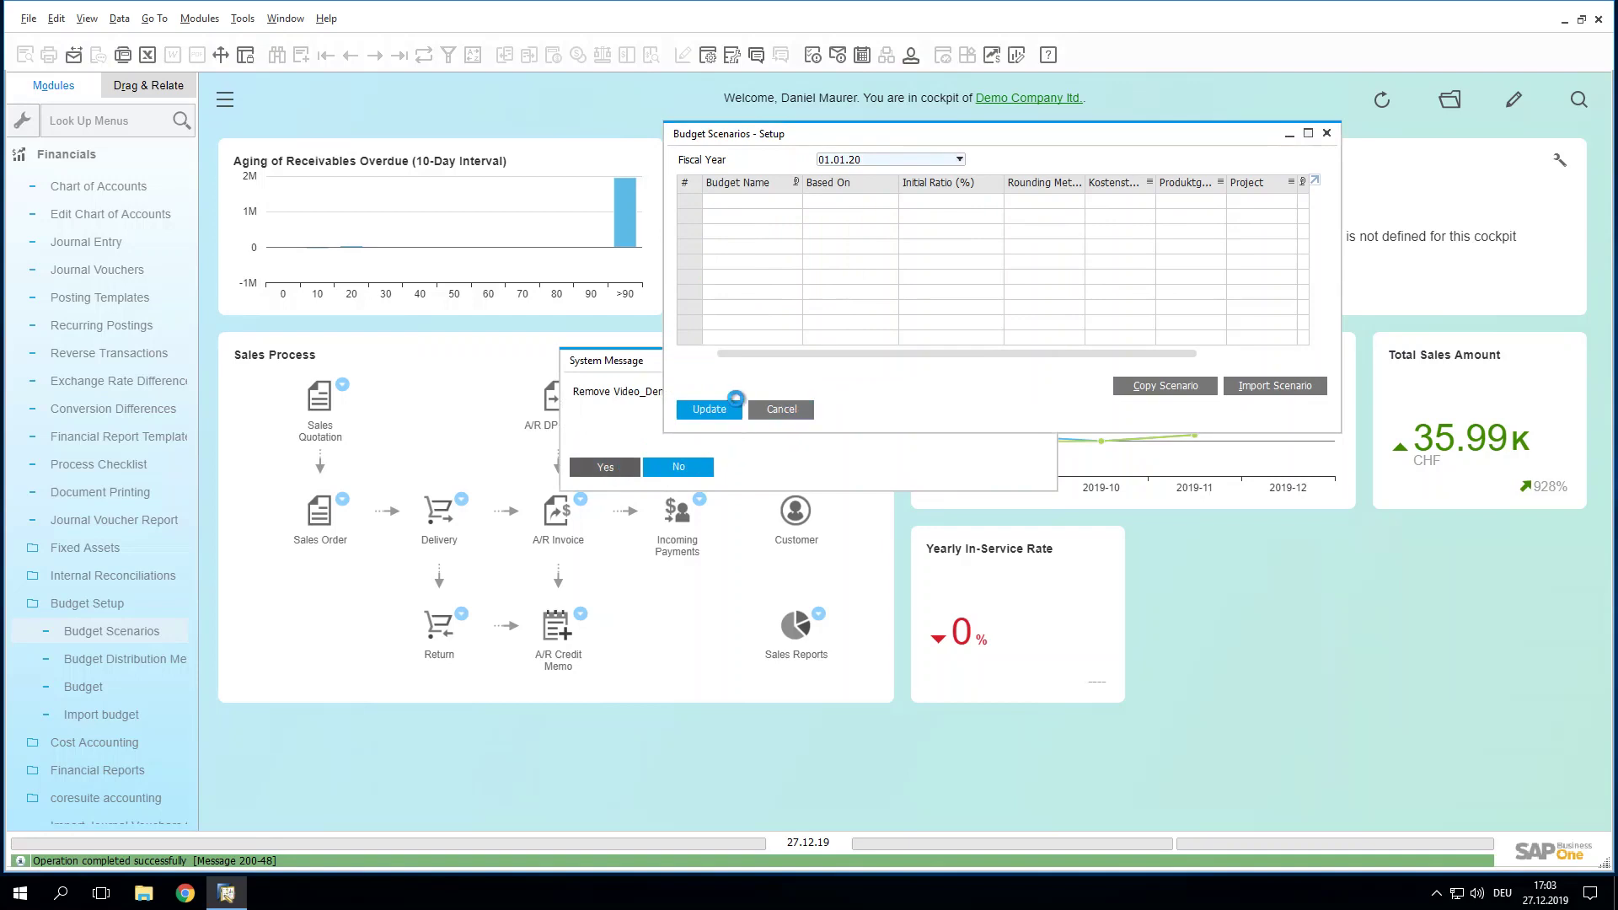
left_click(721, 415)
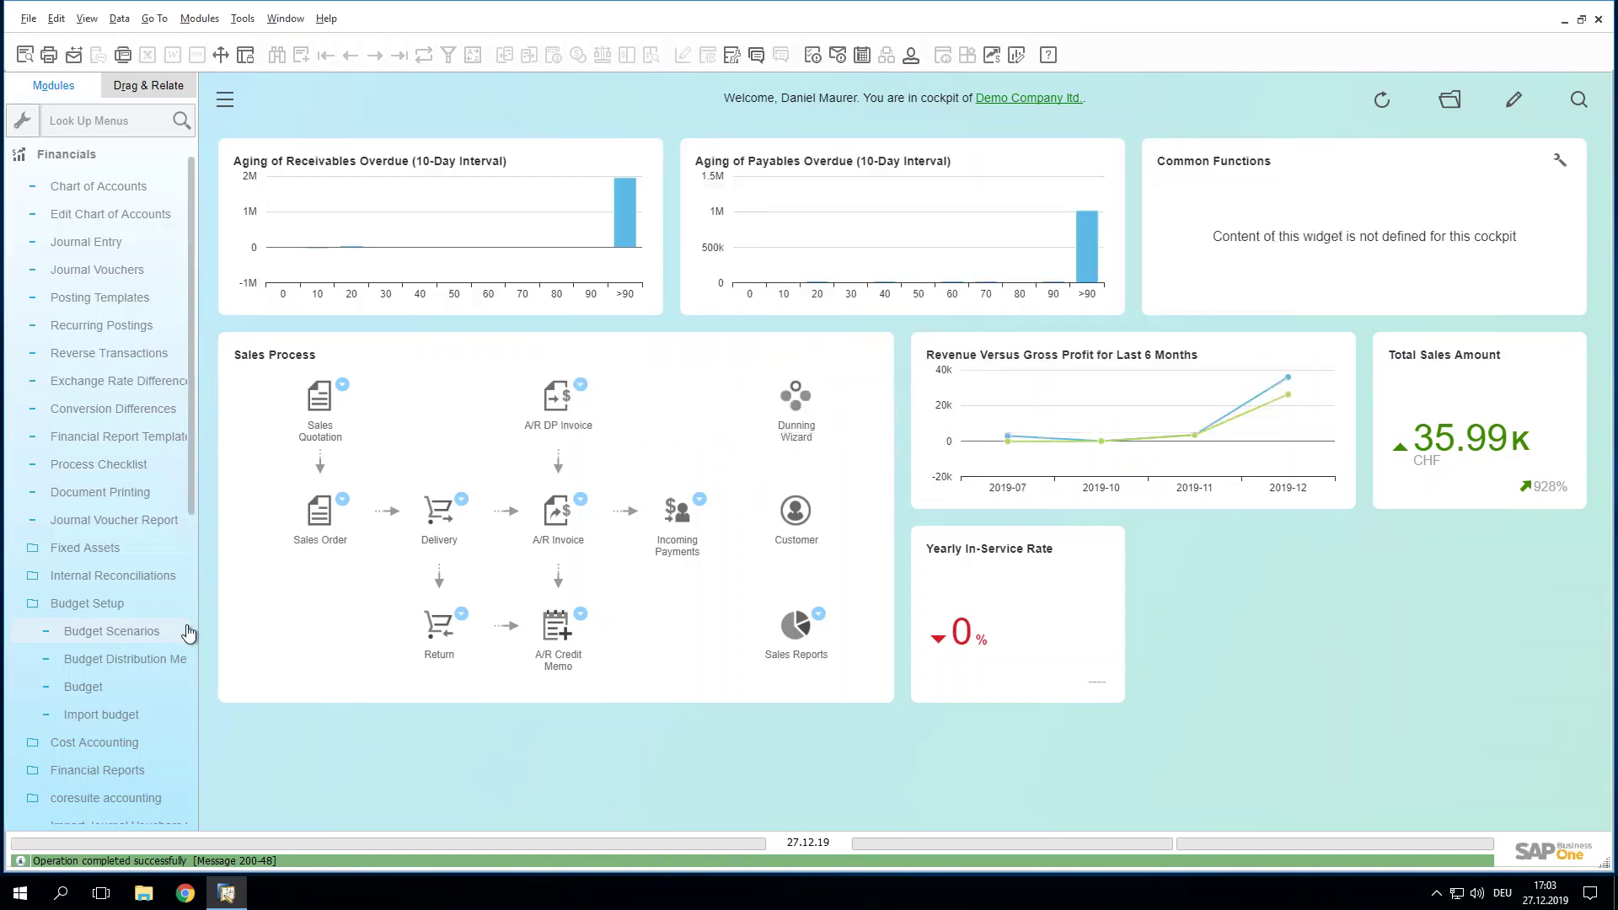
Step: Export the budget import template to the Desktop as Demo_EN
left_click(134, 735)
left_click(89, 715)
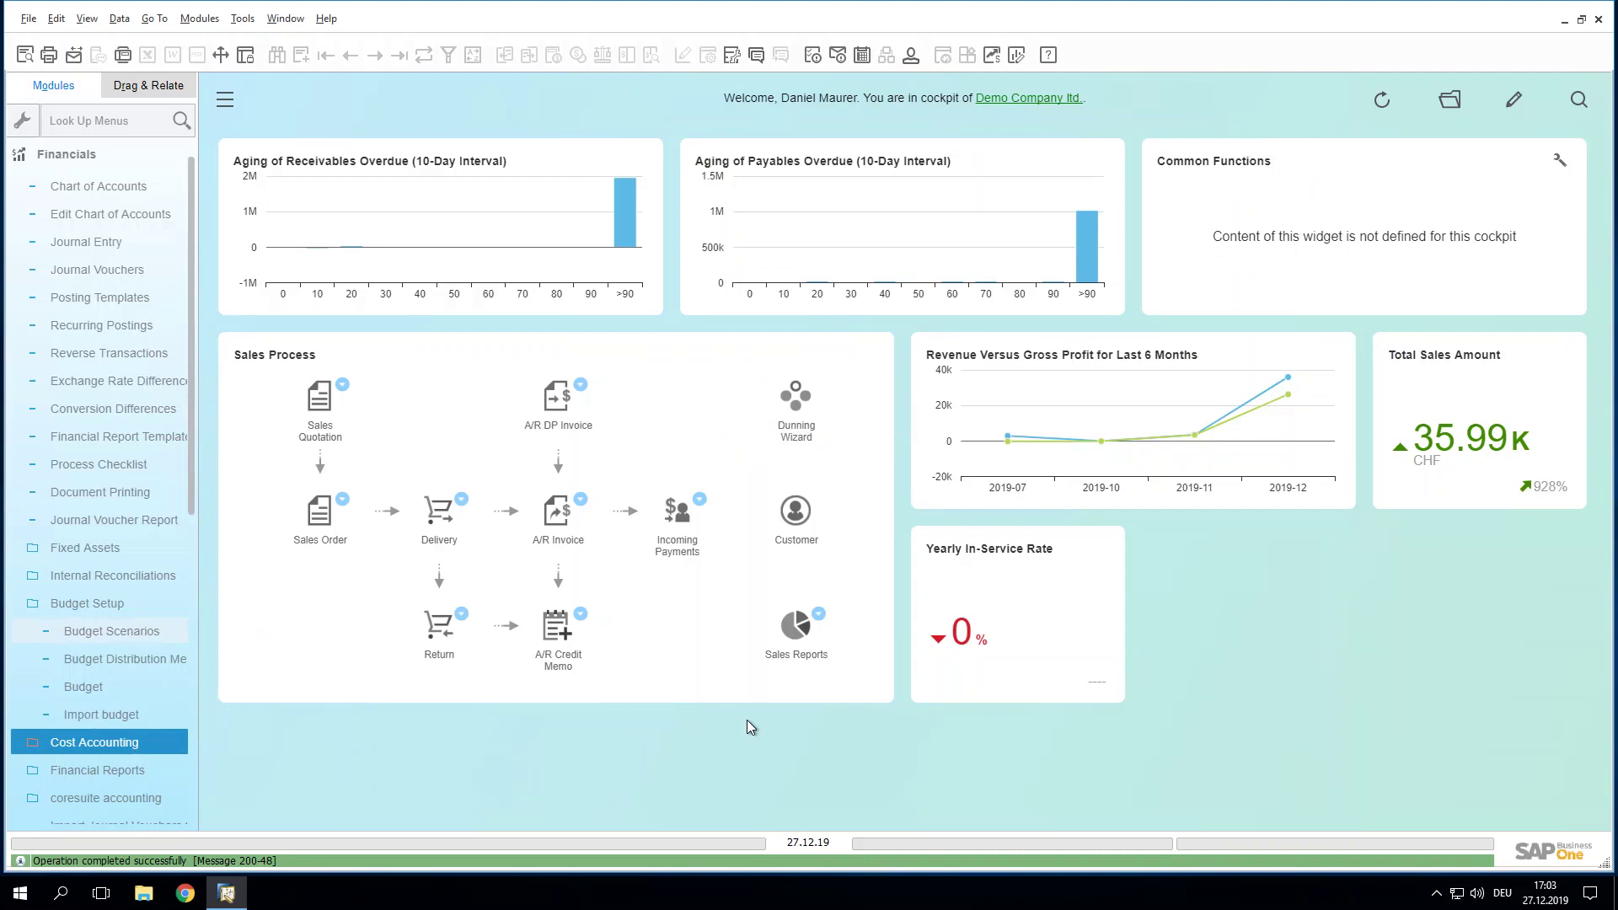
left_click_drag(525, 249, 641, 214)
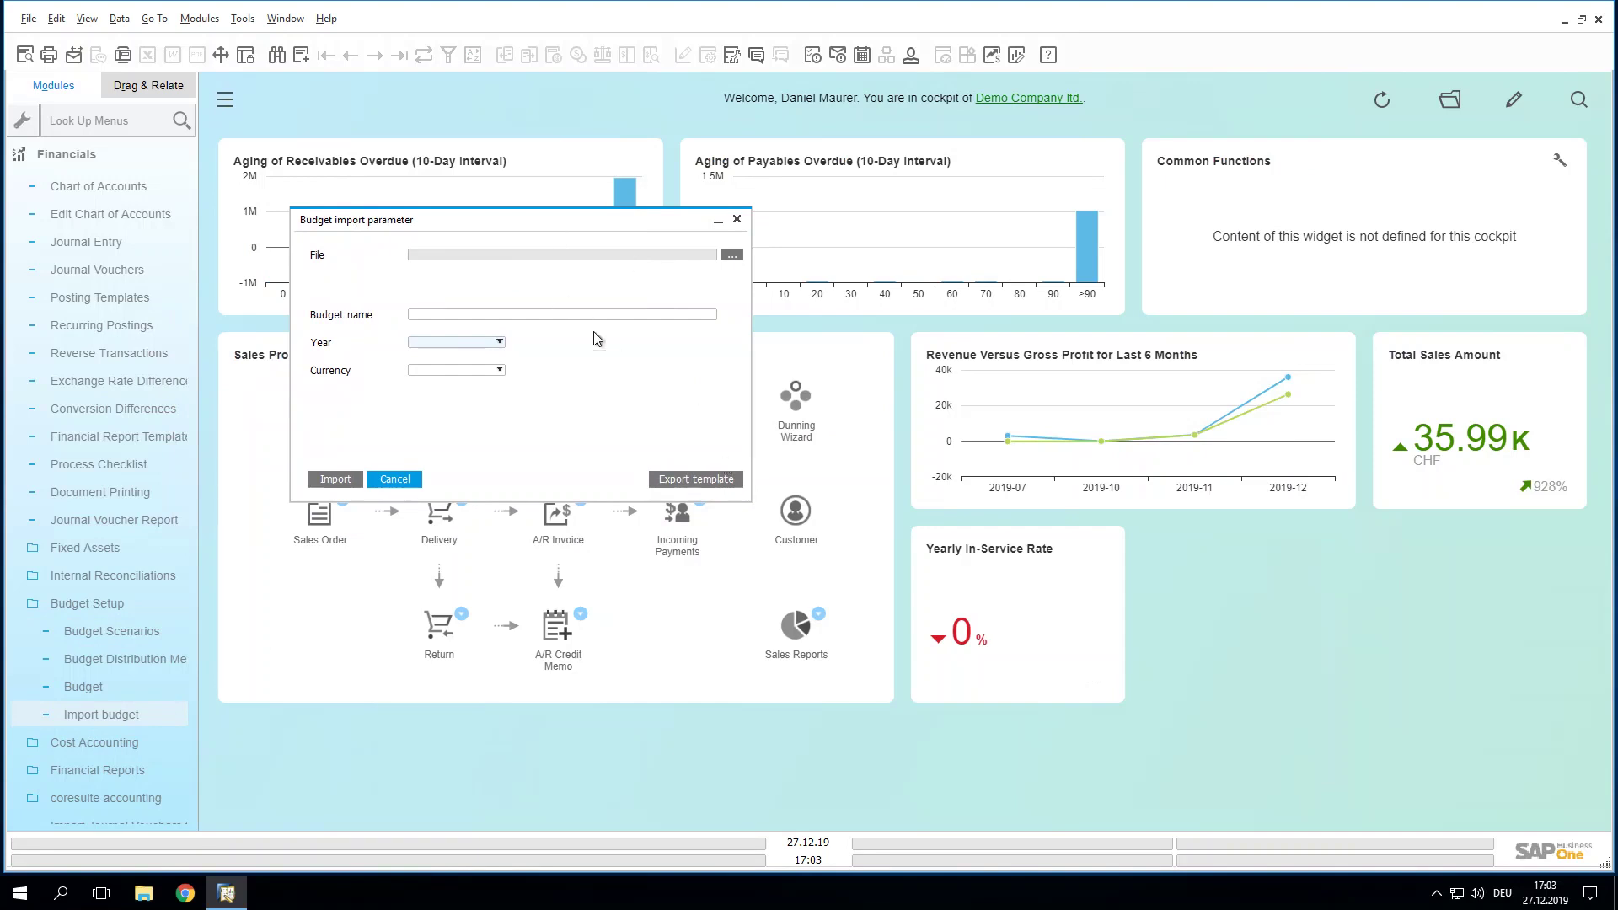
left_click(719, 491)
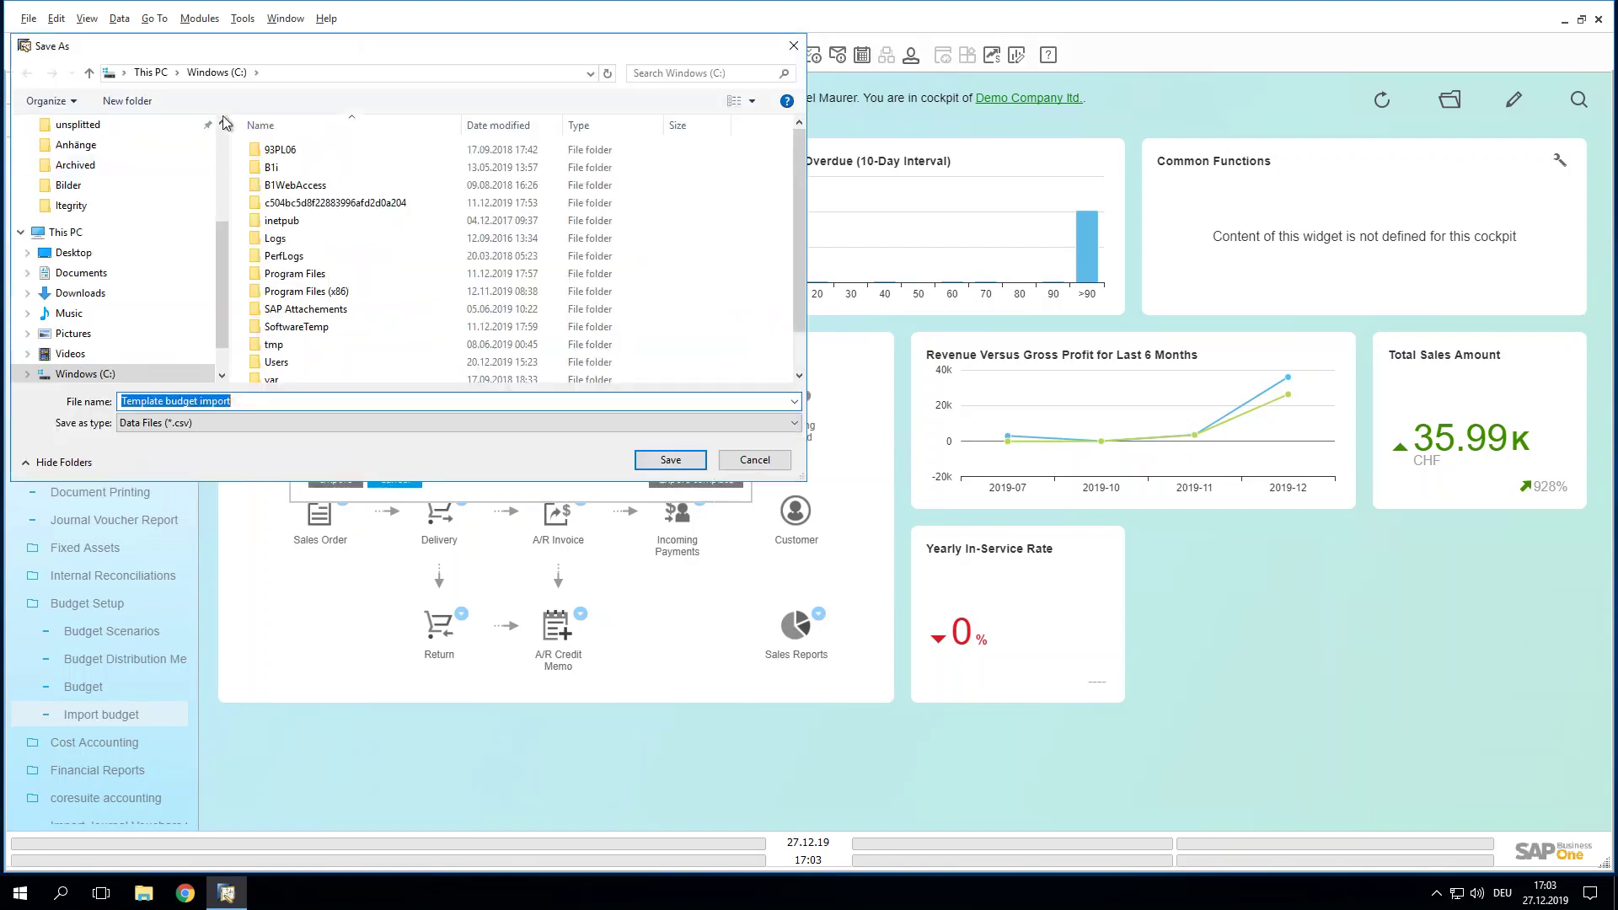
left_click(222, 133)
left_click(108, 162)
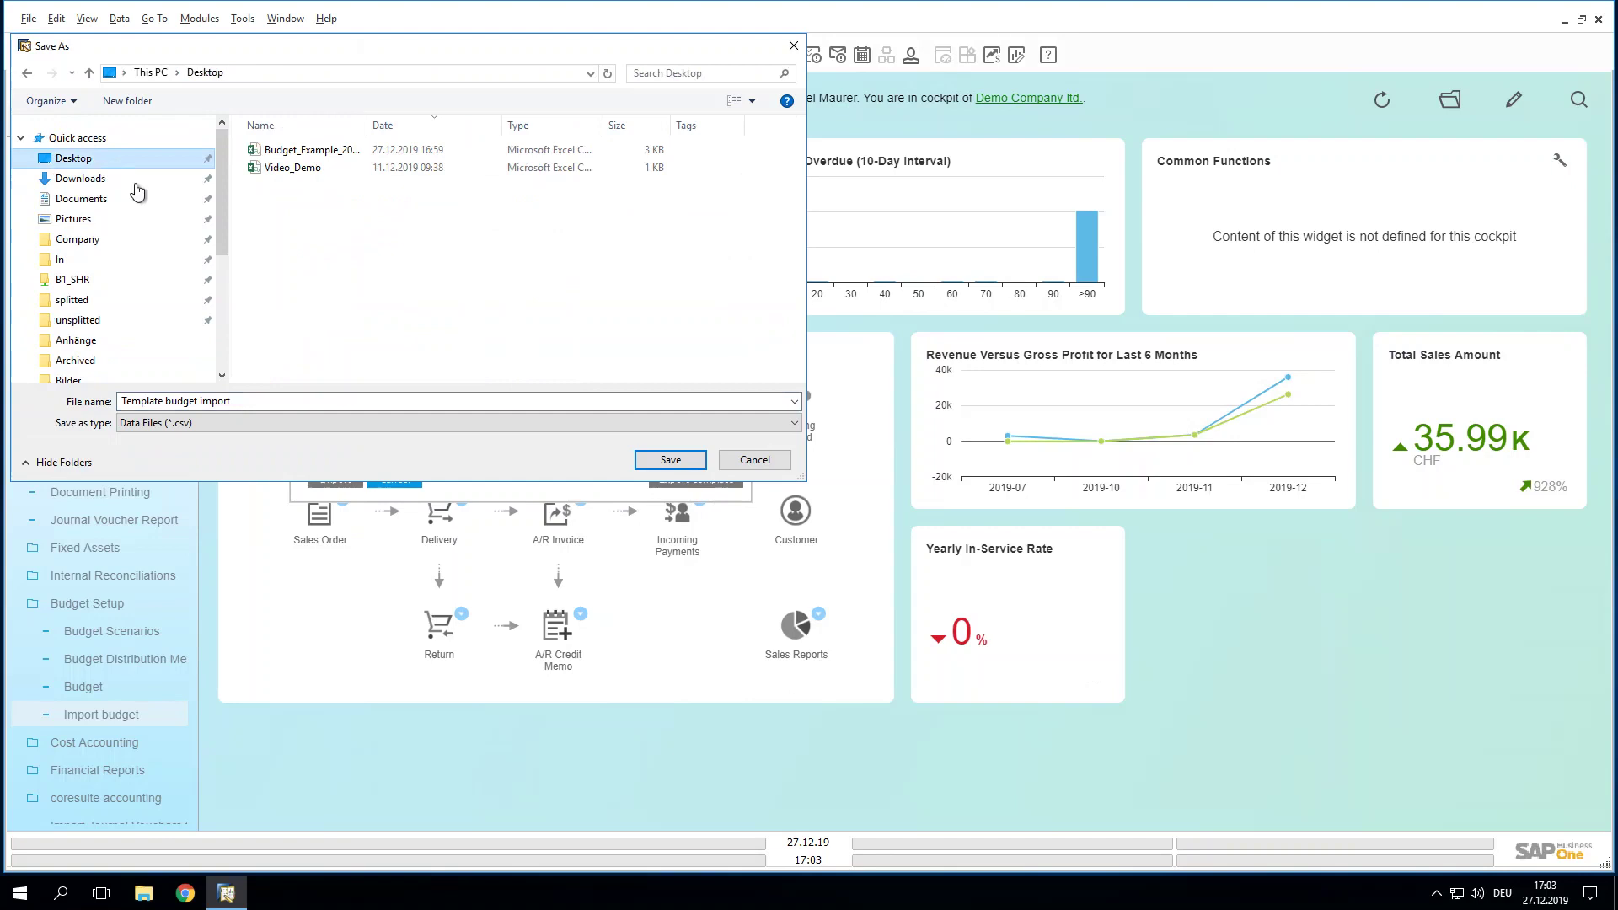
left_click(242, 404)
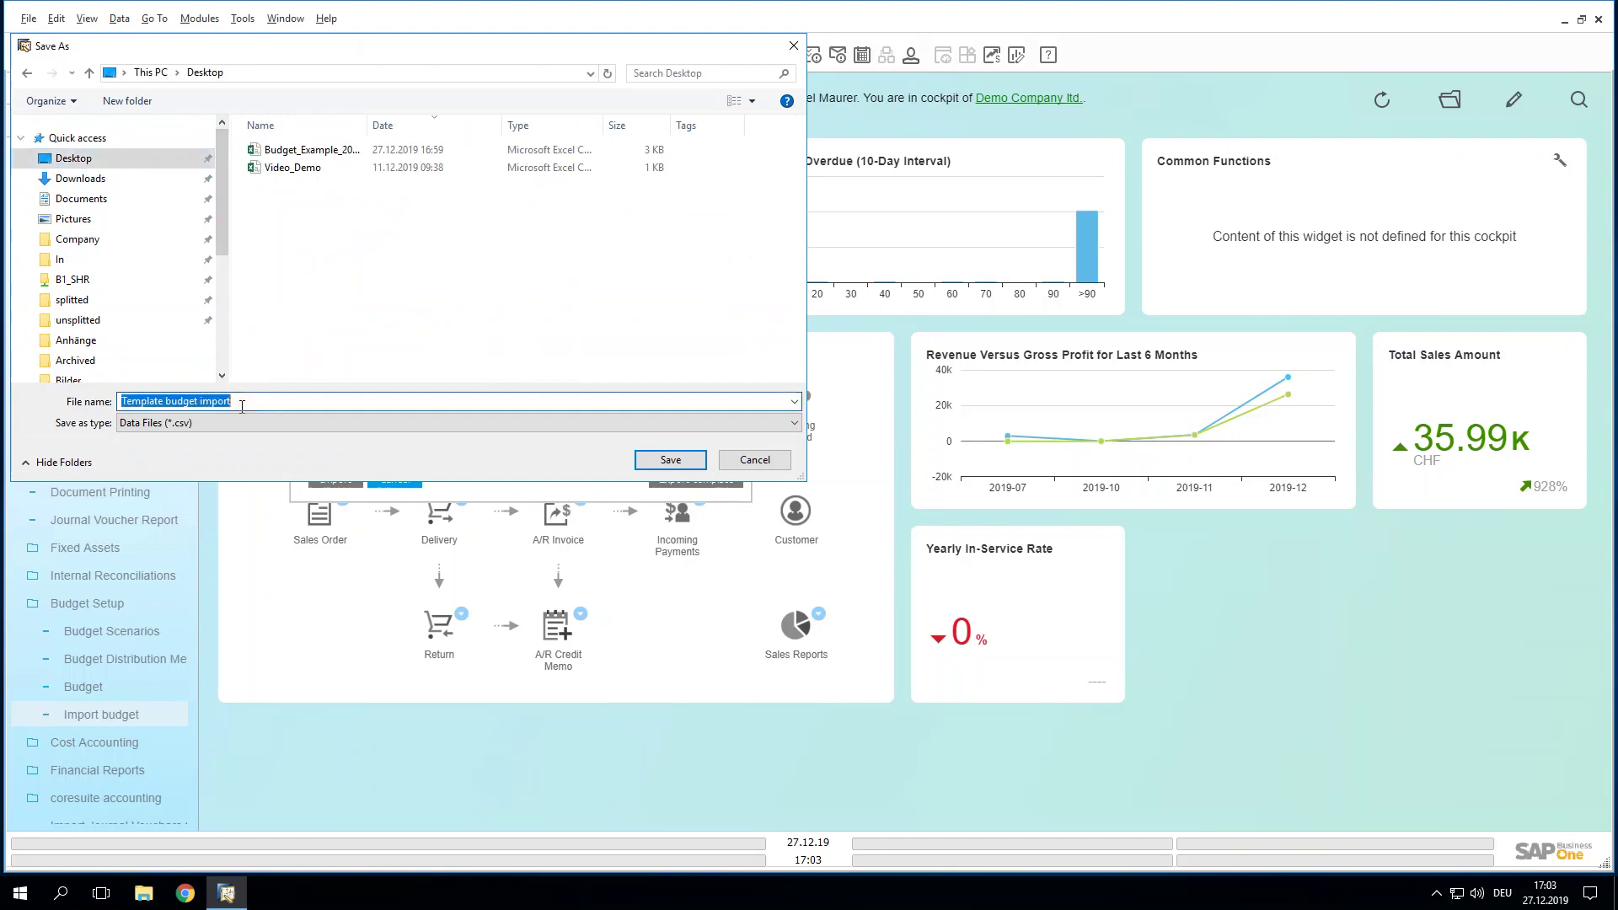
type("Demo_EN")
key("Return")
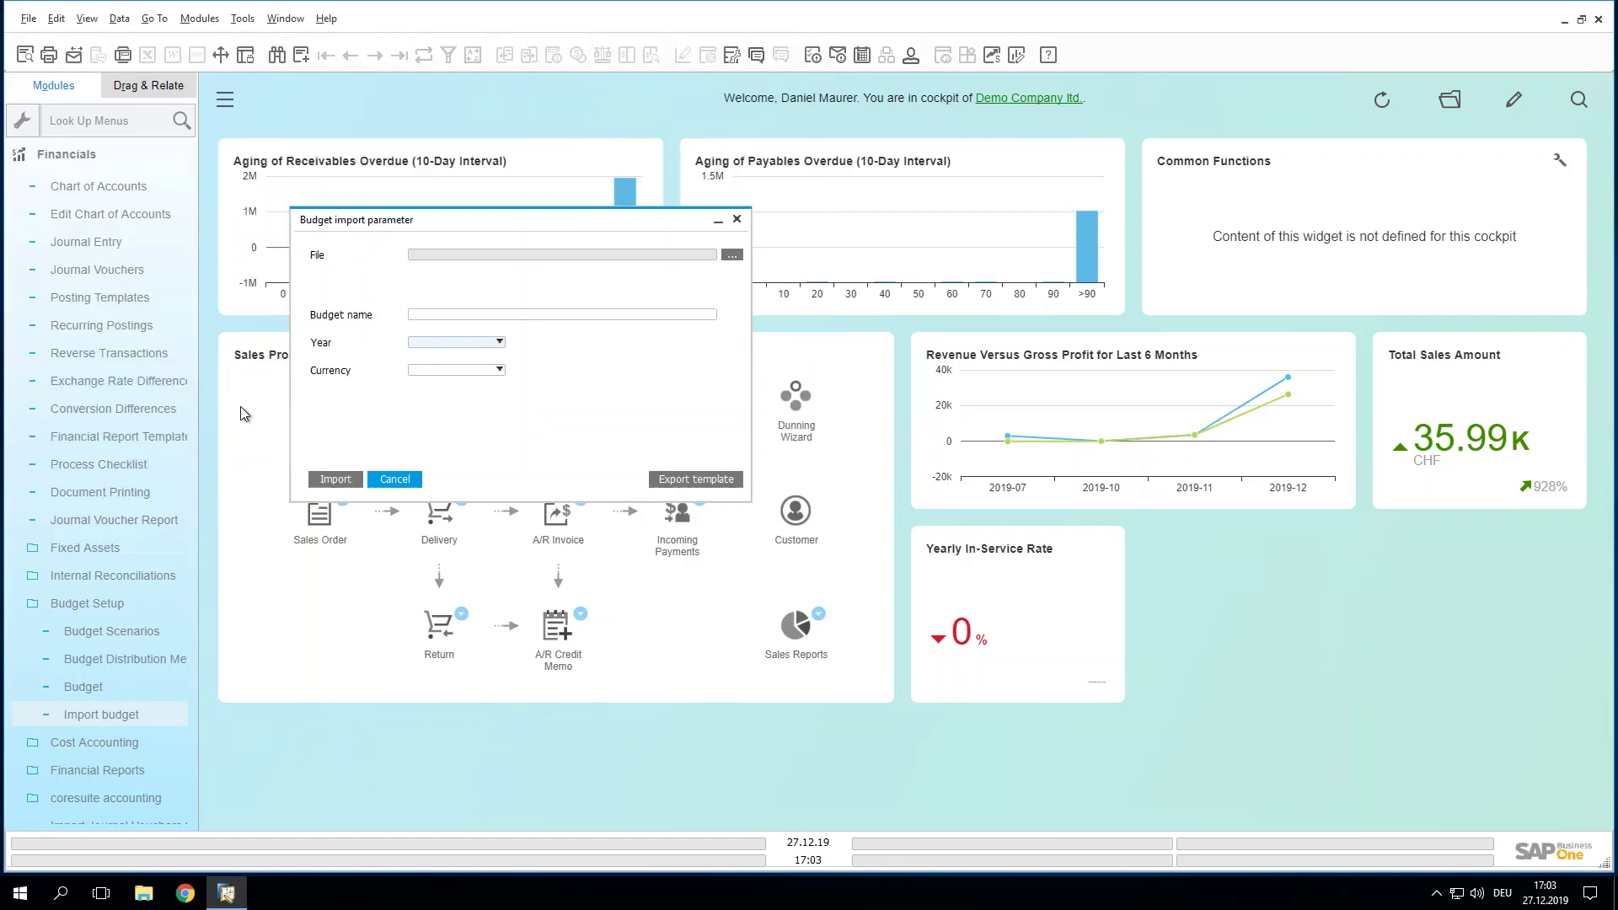
Step: Open the exported Demo_EN file from the desktop in Excel, maximized
key("super+d")
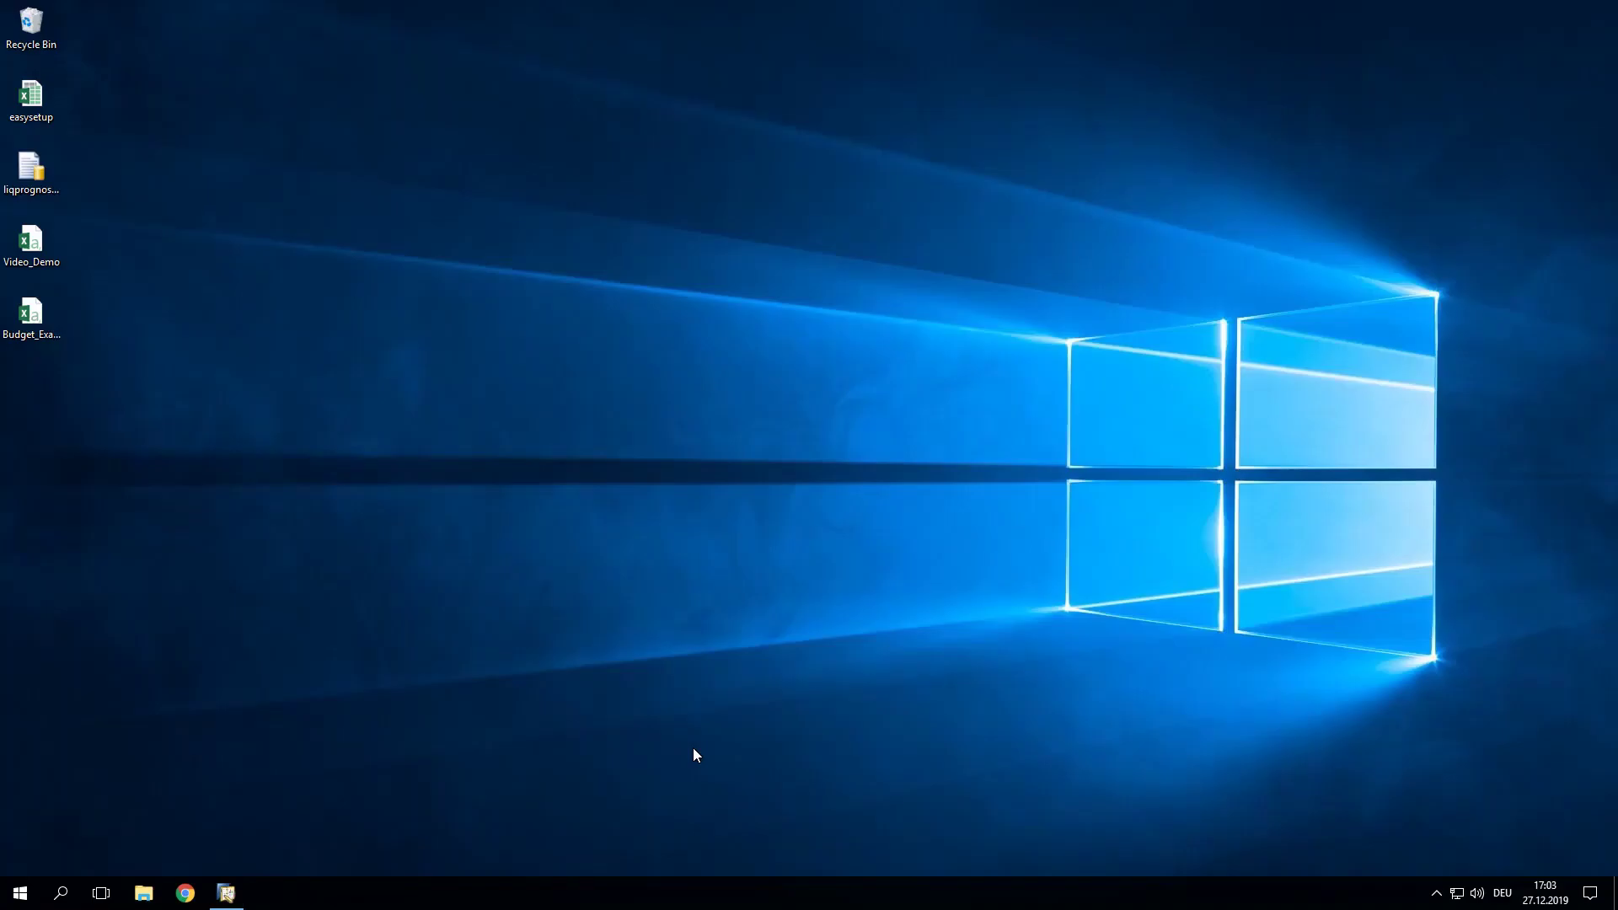
double_click(32, 392)
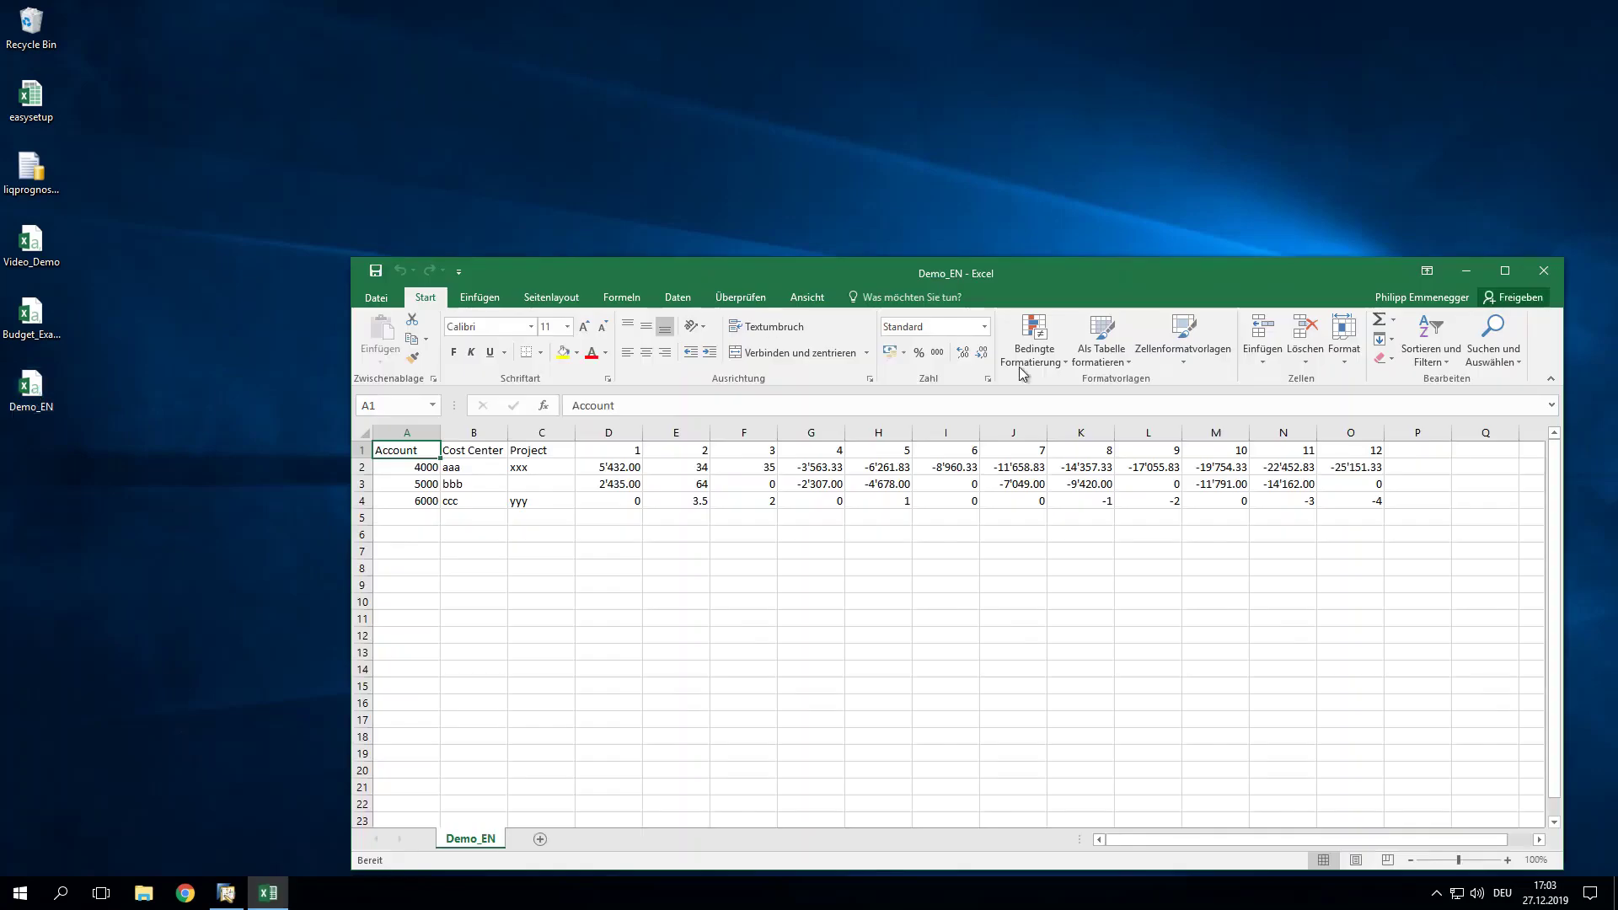
left_click(1500, 261)
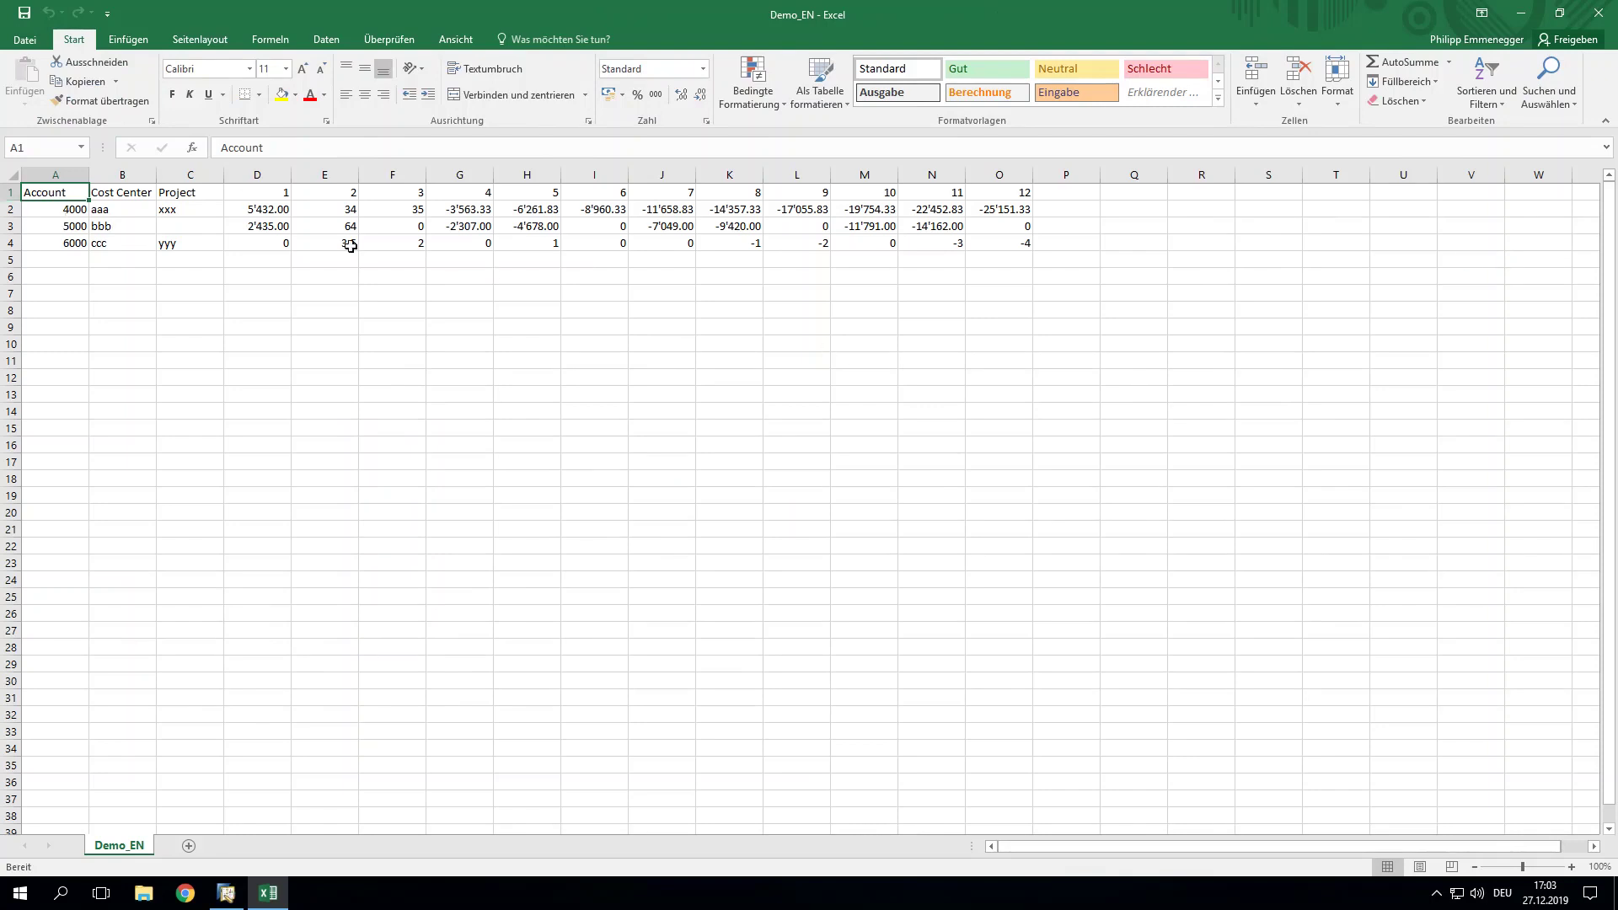
Step: Clear the cost centre and project entries in B2:C4
left_click(80, 210)
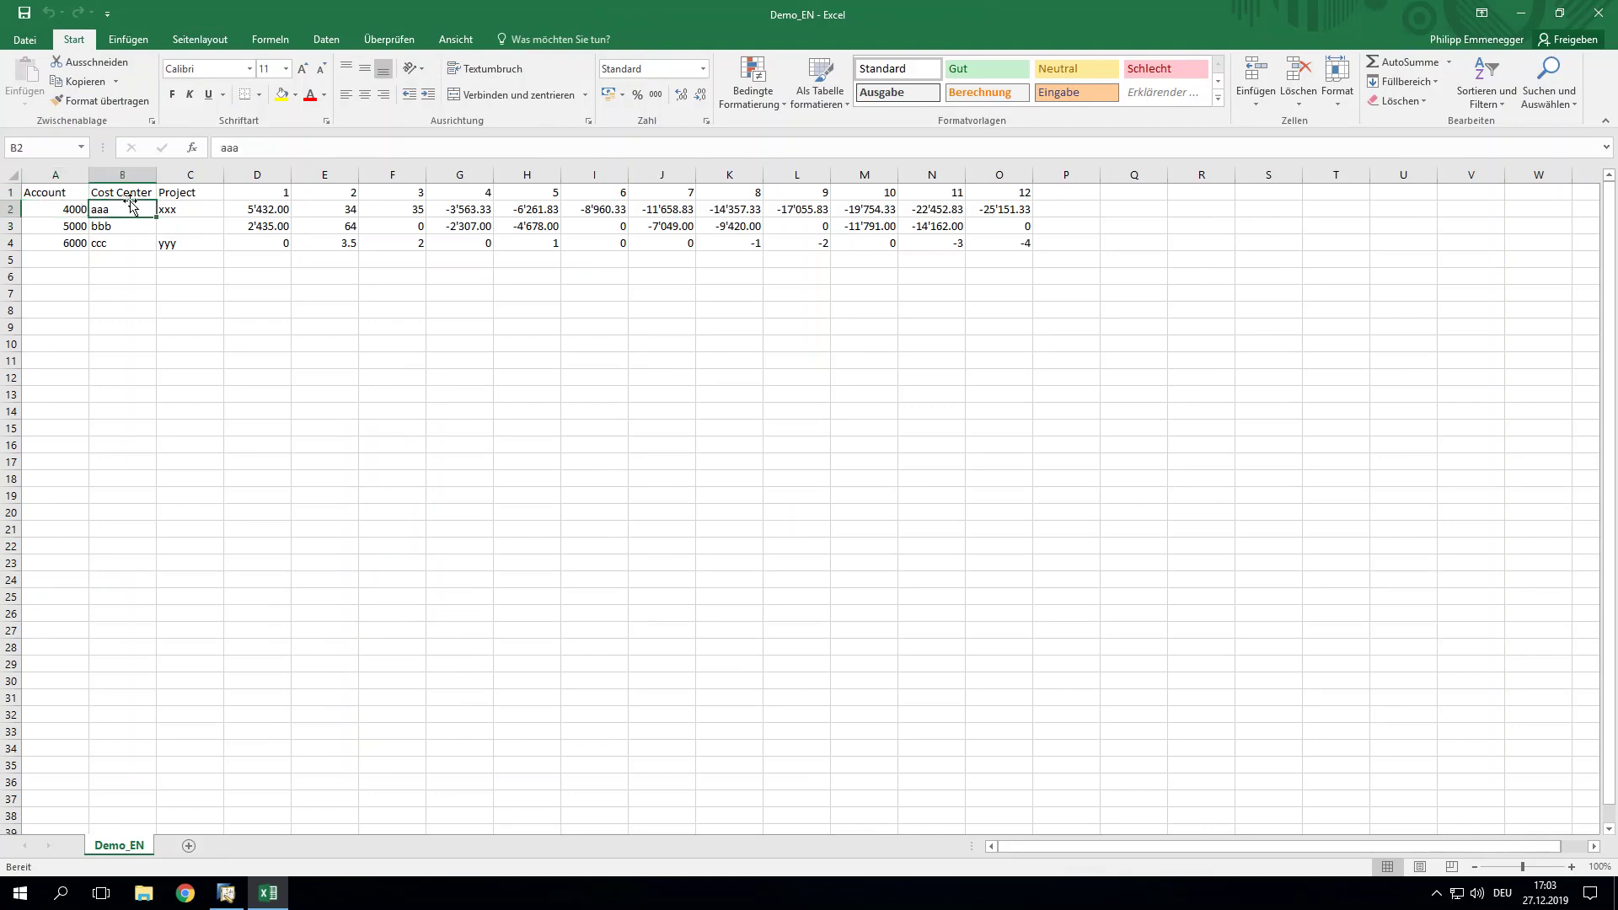
left_click(196, 211)
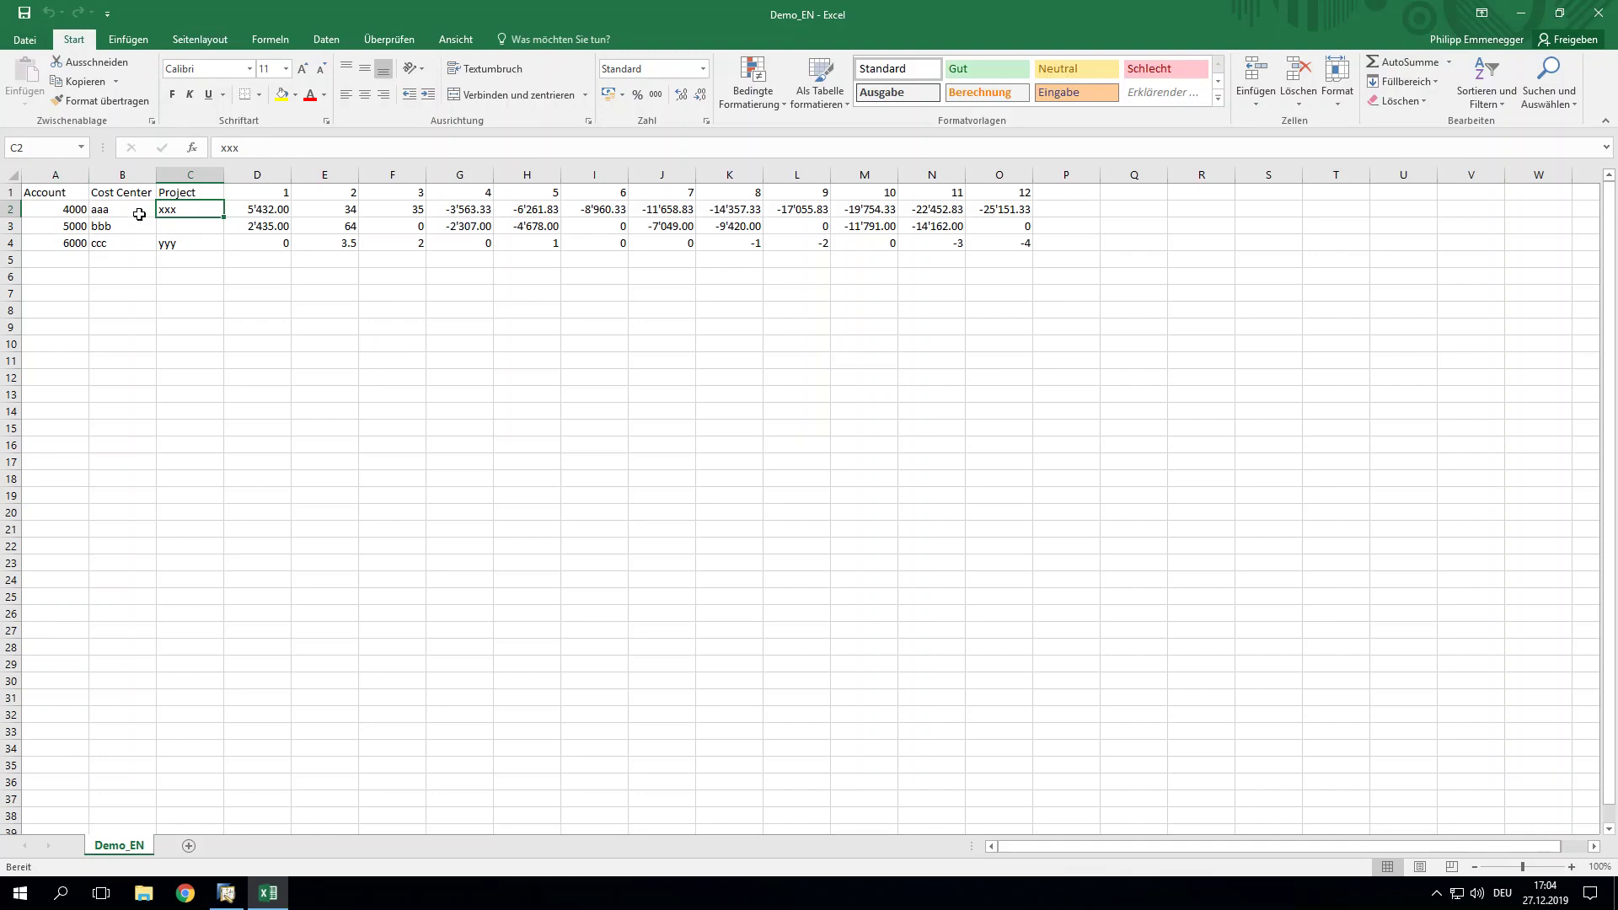
left_click_drag(136, 216, 166, 242)
key("Delete")
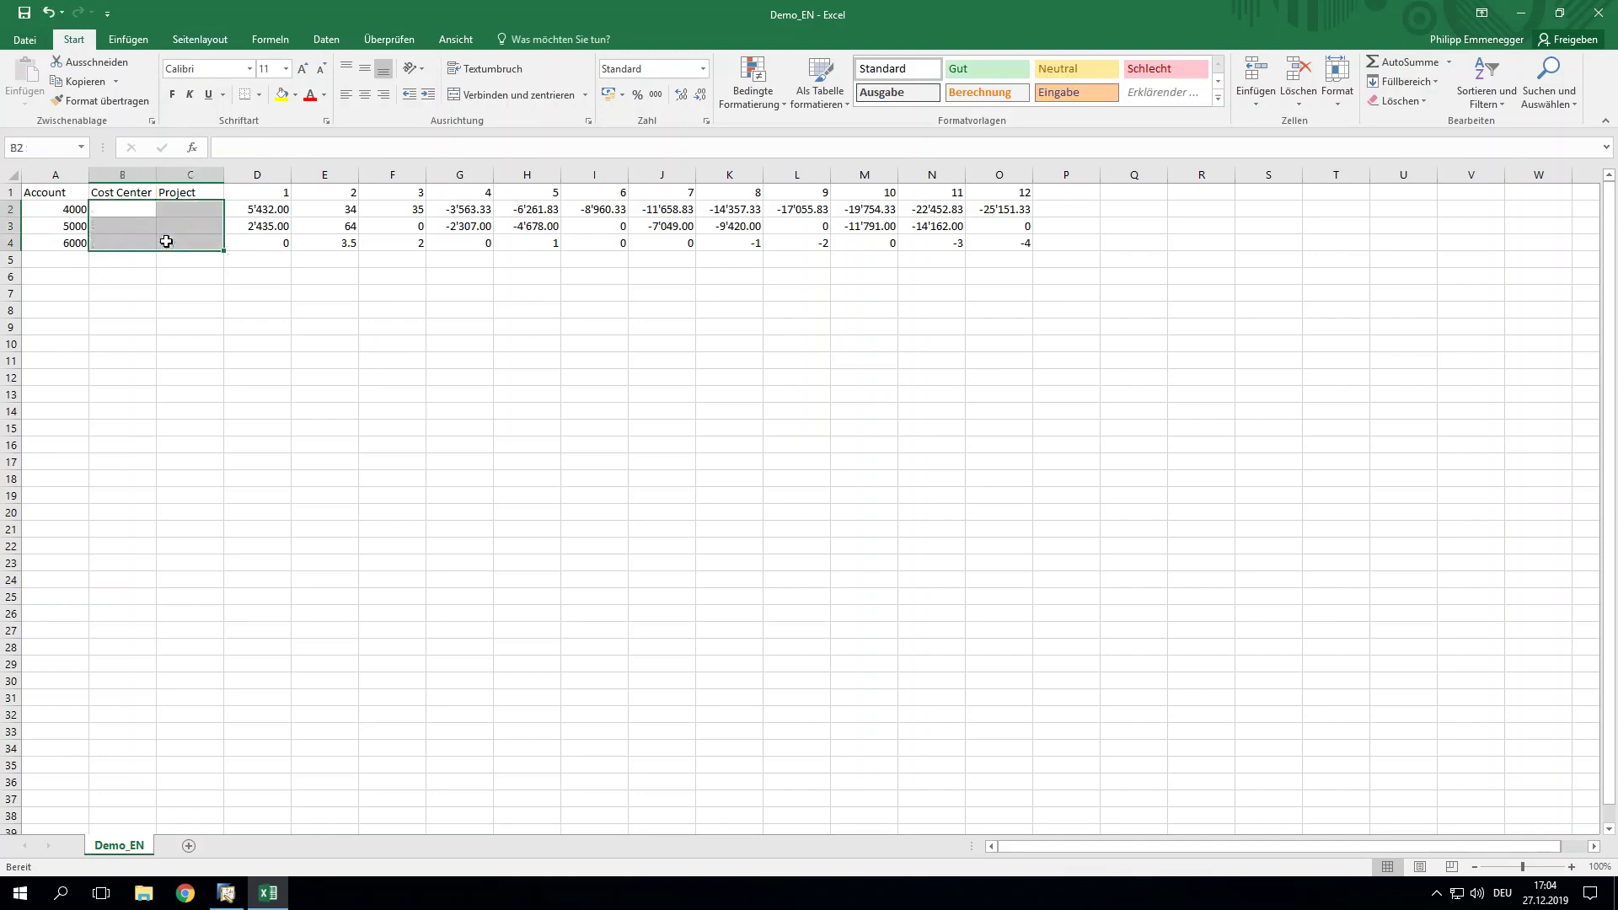
Step: Review account 5000's amounts and the period 1–12 column headers
left_click(234, 225)
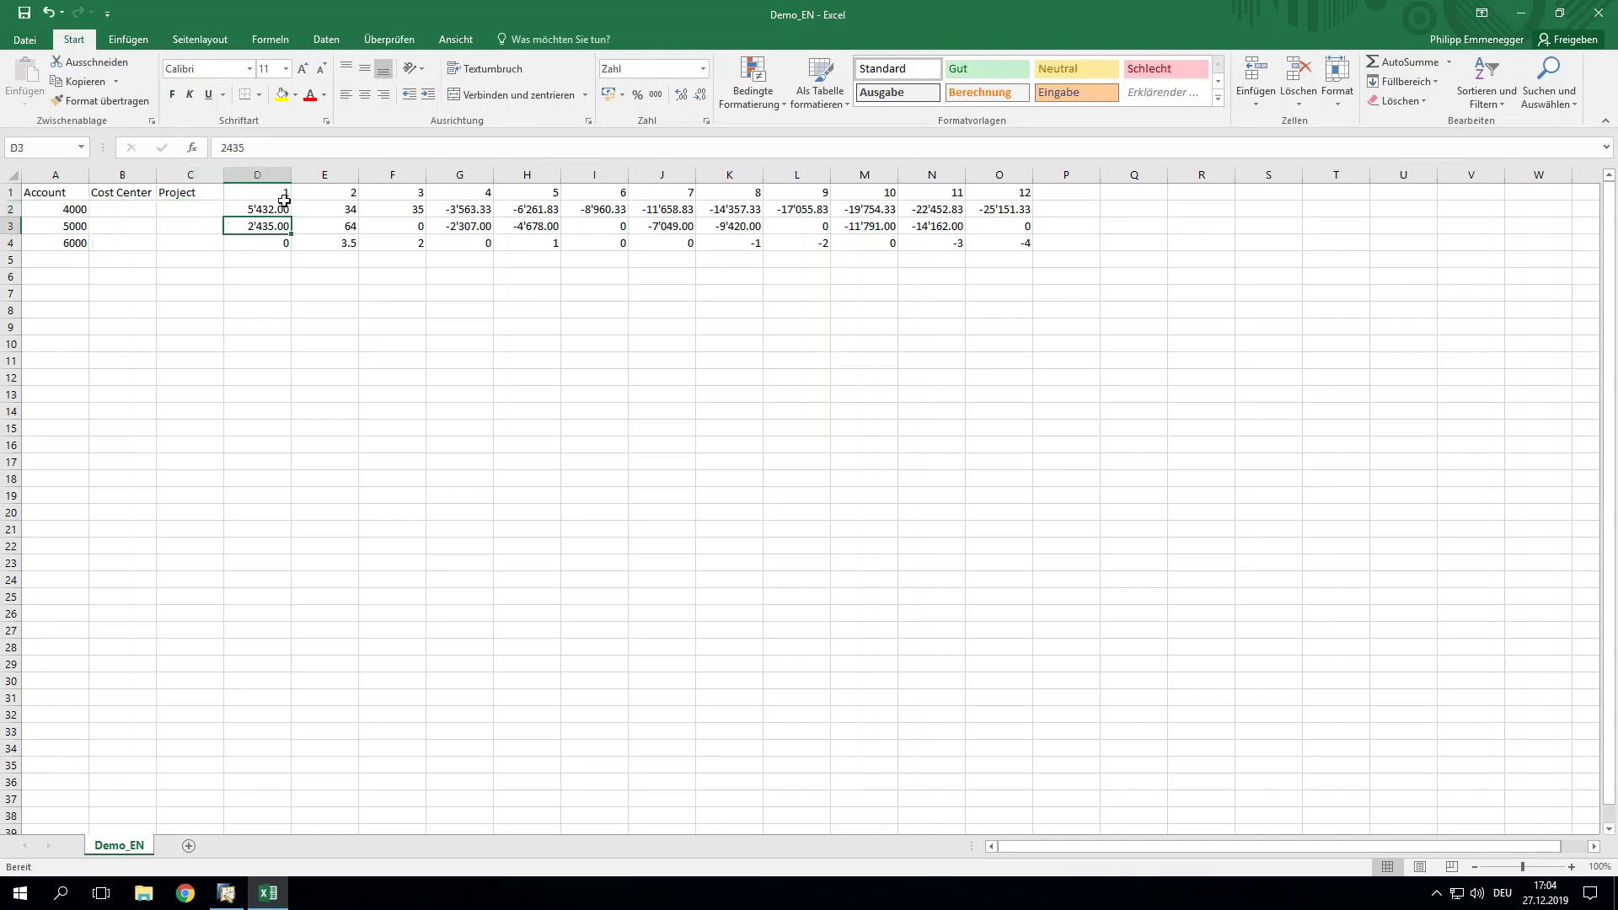
left_click(278, 193)
key("Right")
key("Right")
key("Right")
key("Right")
key("Right")
key("Right")
key("Right")
key("Right")
key("Right")
key("Right")
key("Right")
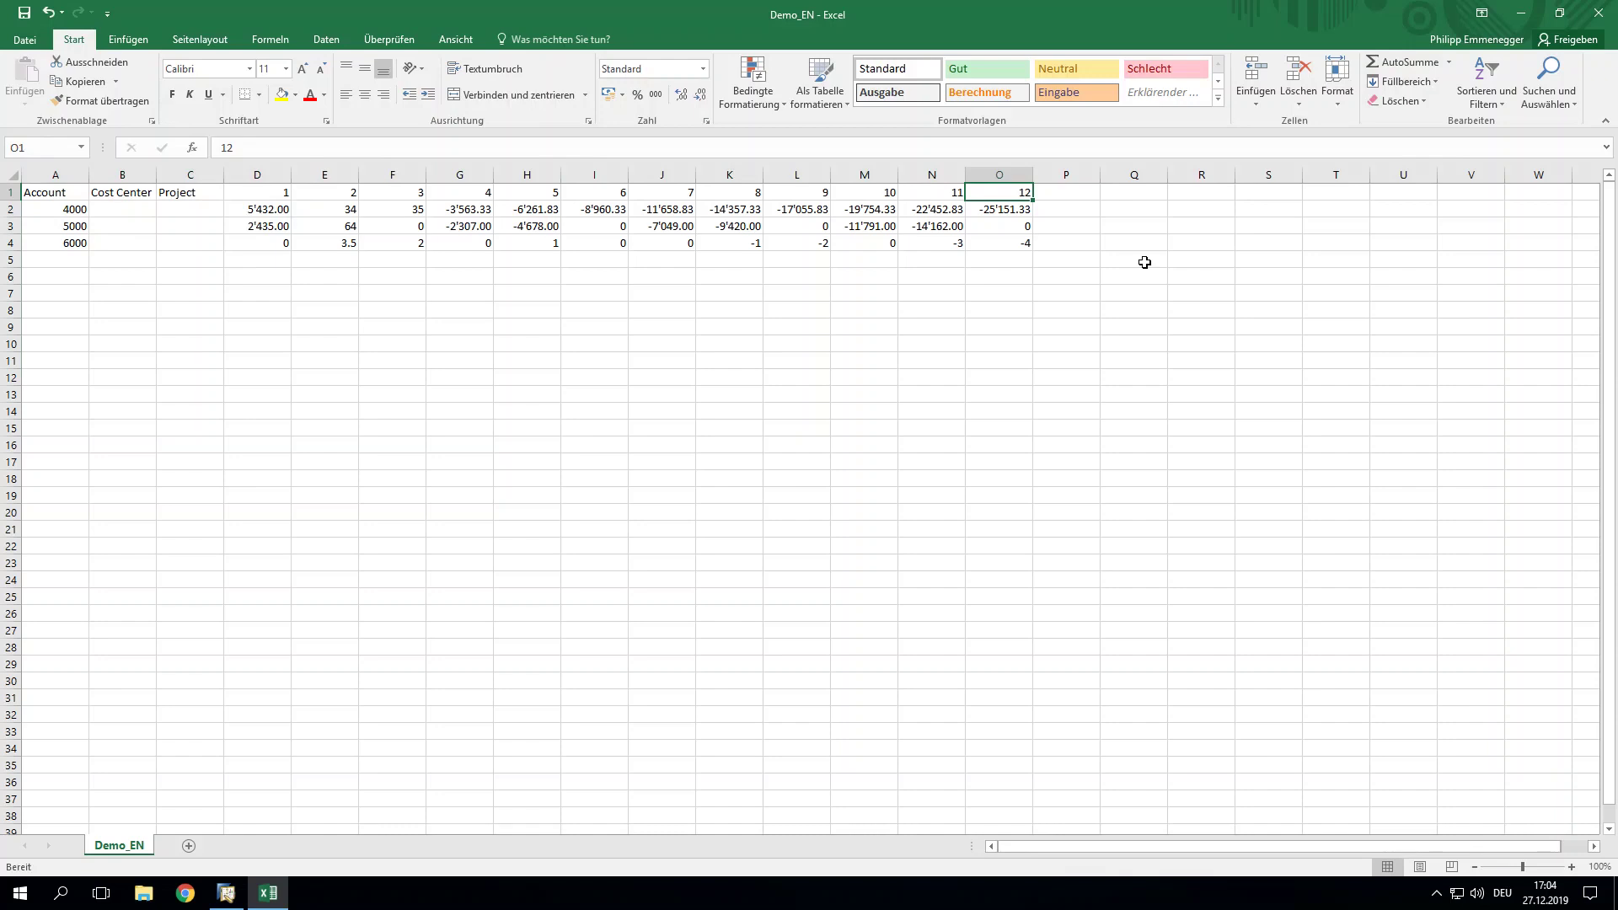
key("shift+Left")
key("shift+Left")
key("shift+Left")
key("shift+Left")
key("shift+Left")
key("shift+Left")
key("shift+Left")
key("shift+Left")
key("shift+Left")
key("shift+Left")
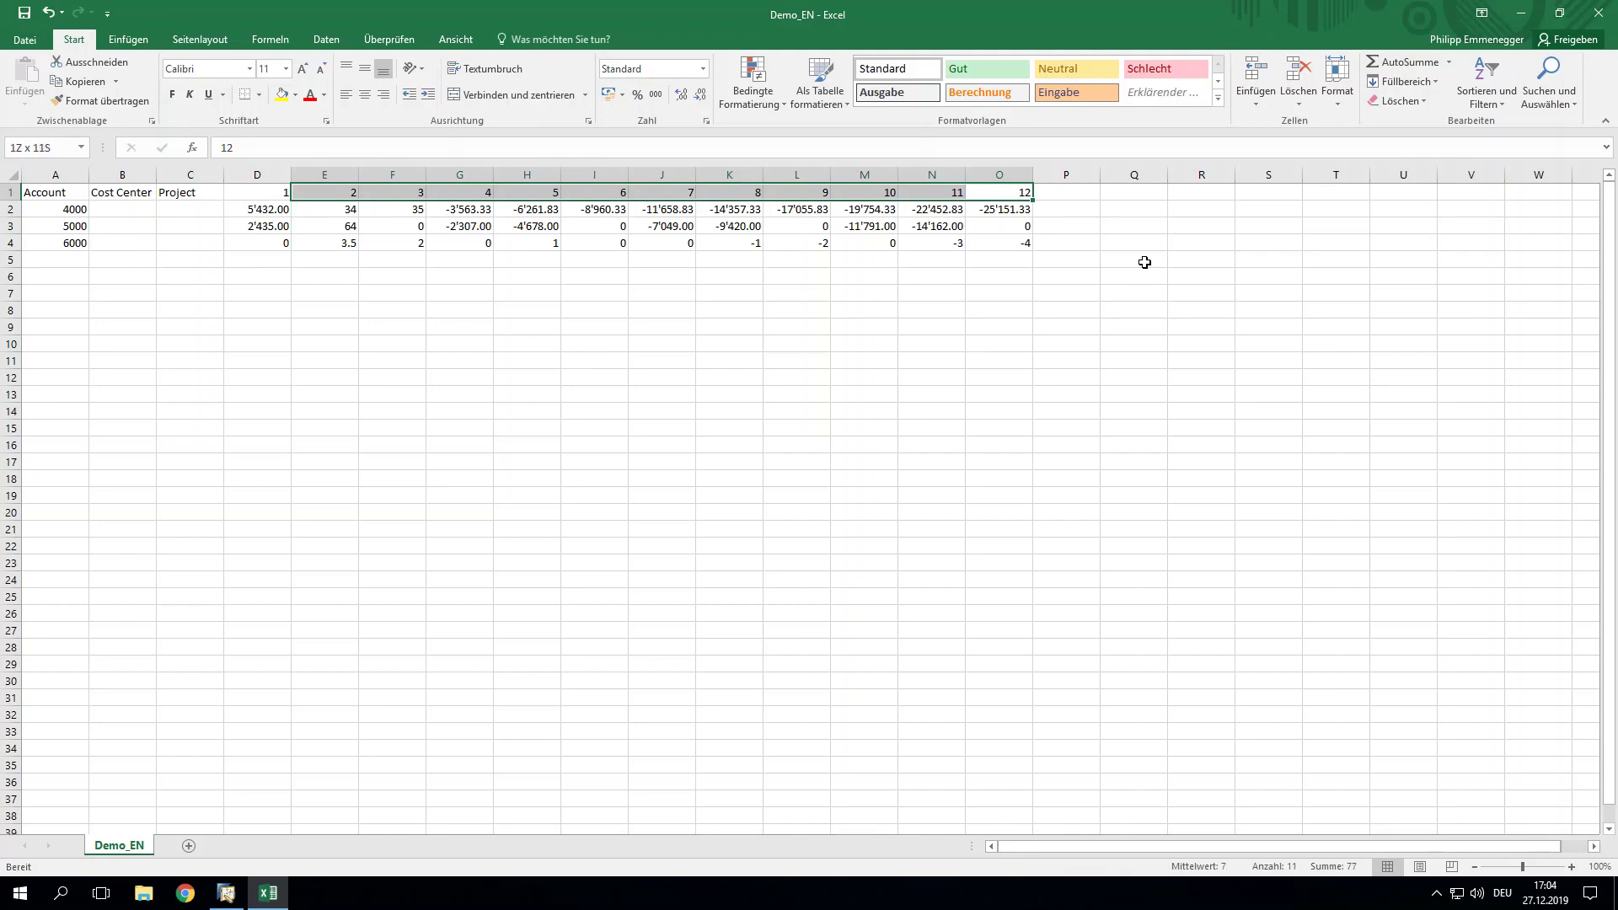
key("shift+Left")
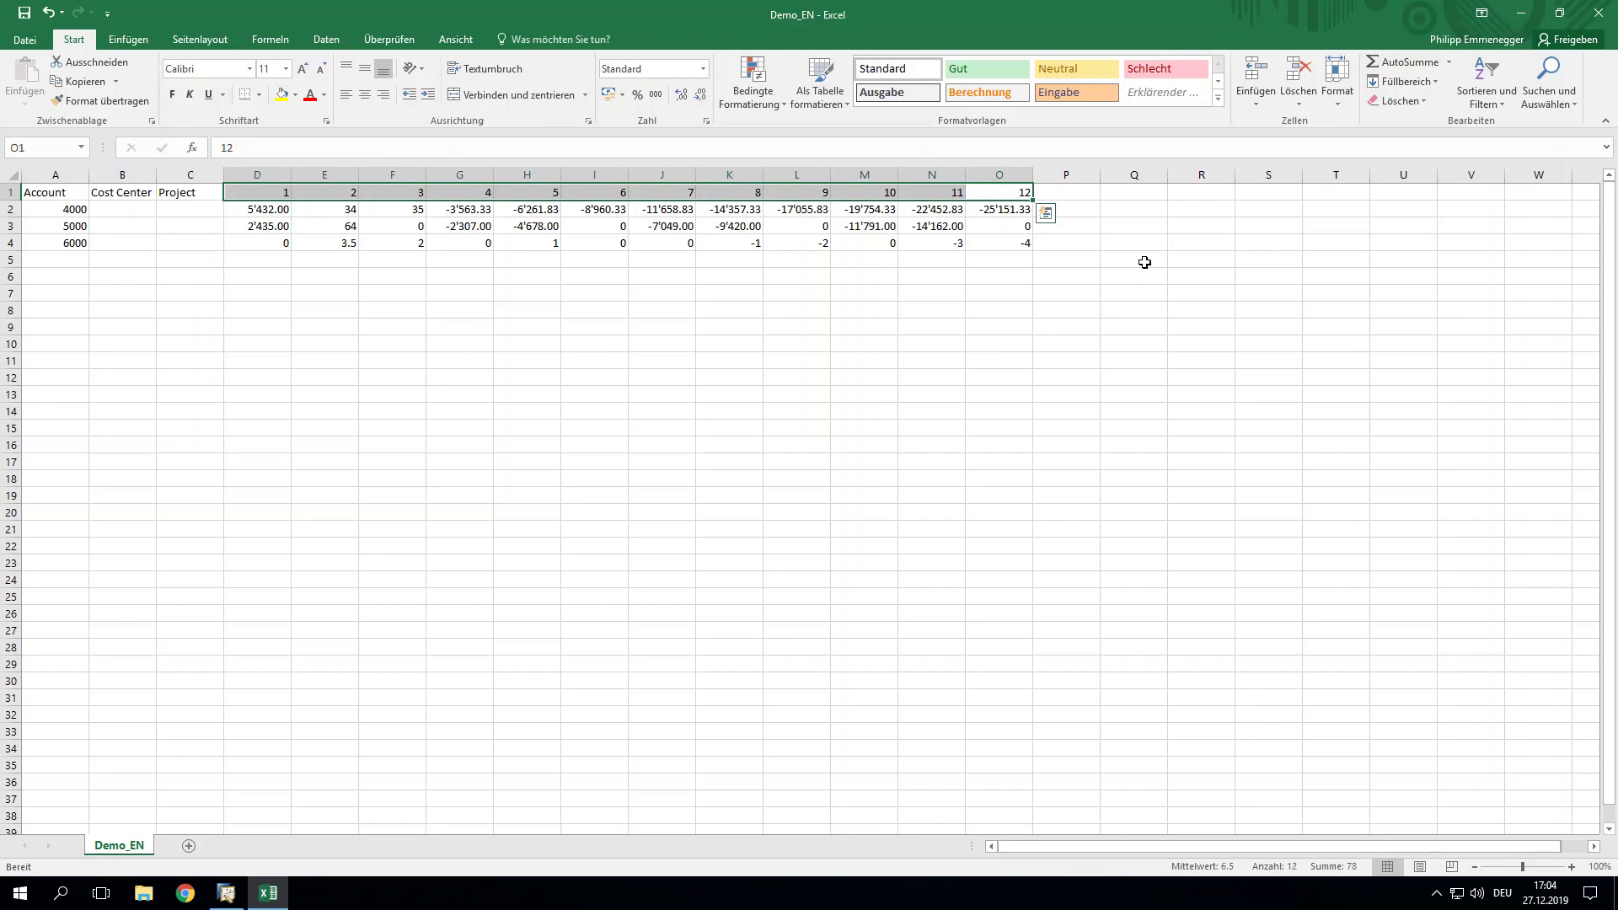
left_click(693, 243)
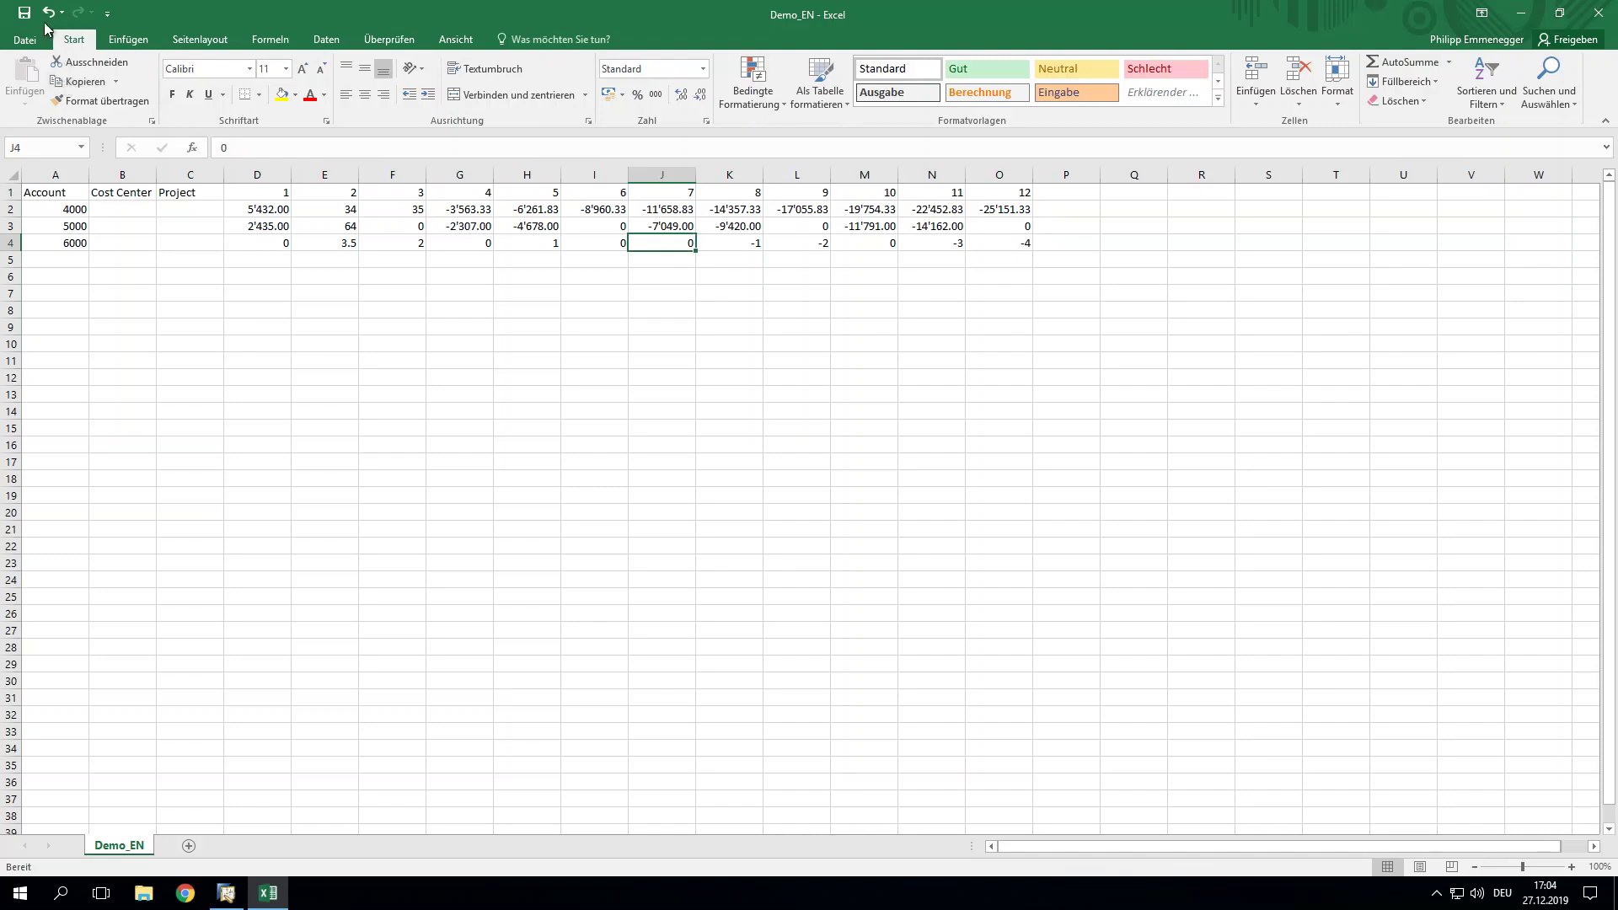
Step: Set Demo as account 5000's cost centre, save in CSV format, and close Excel without saving again
left_click(117, 223)
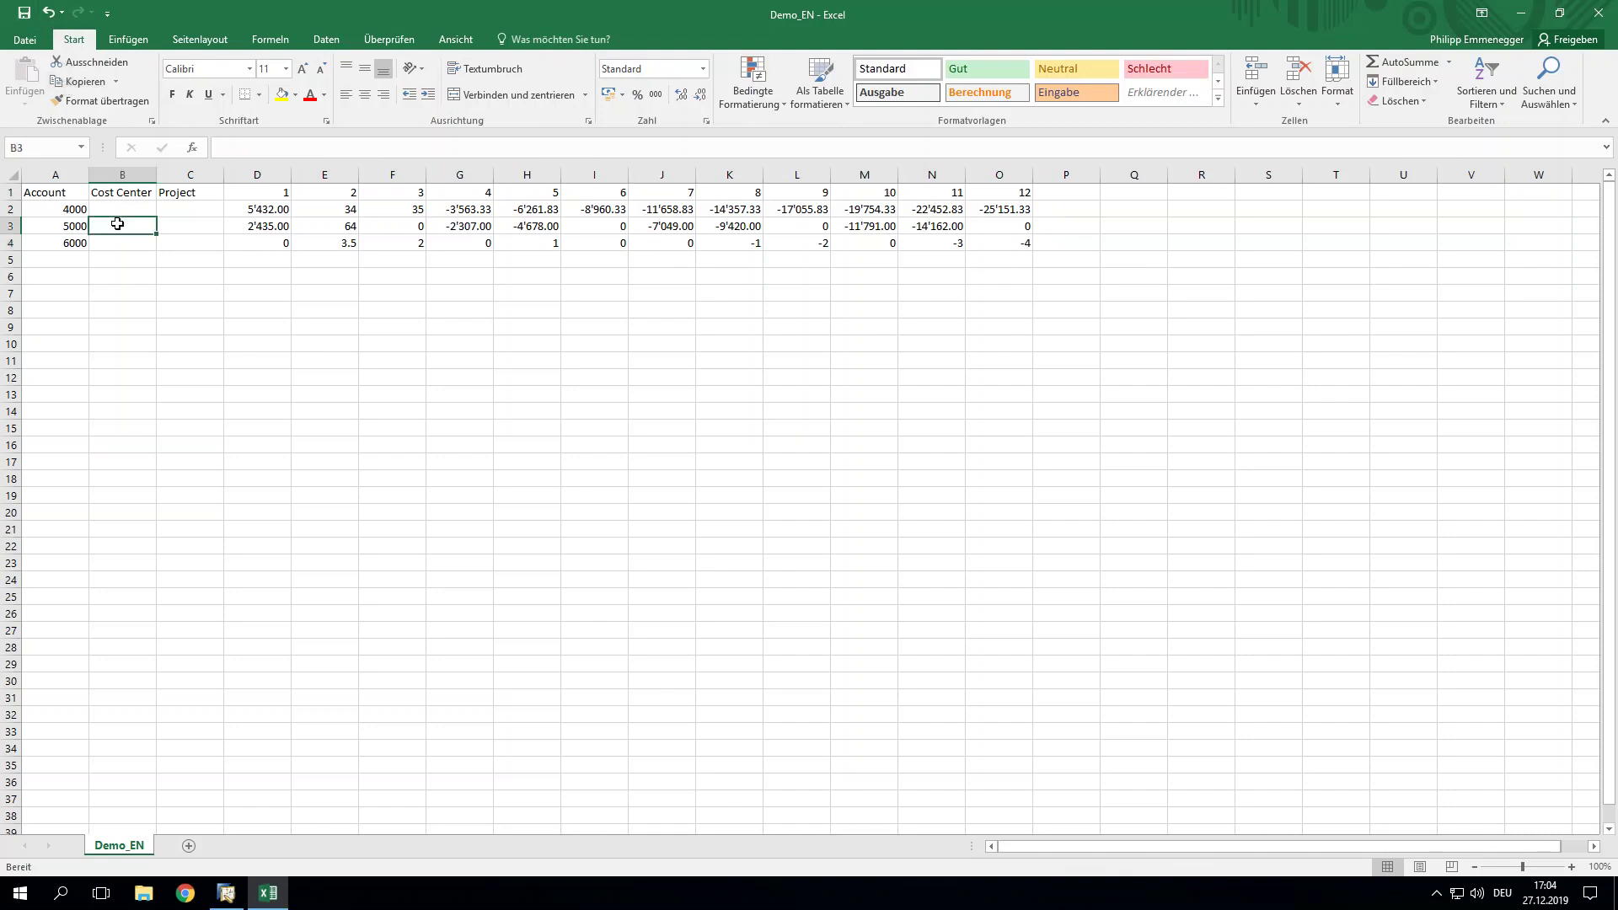
type("Demo")
key("Tab")
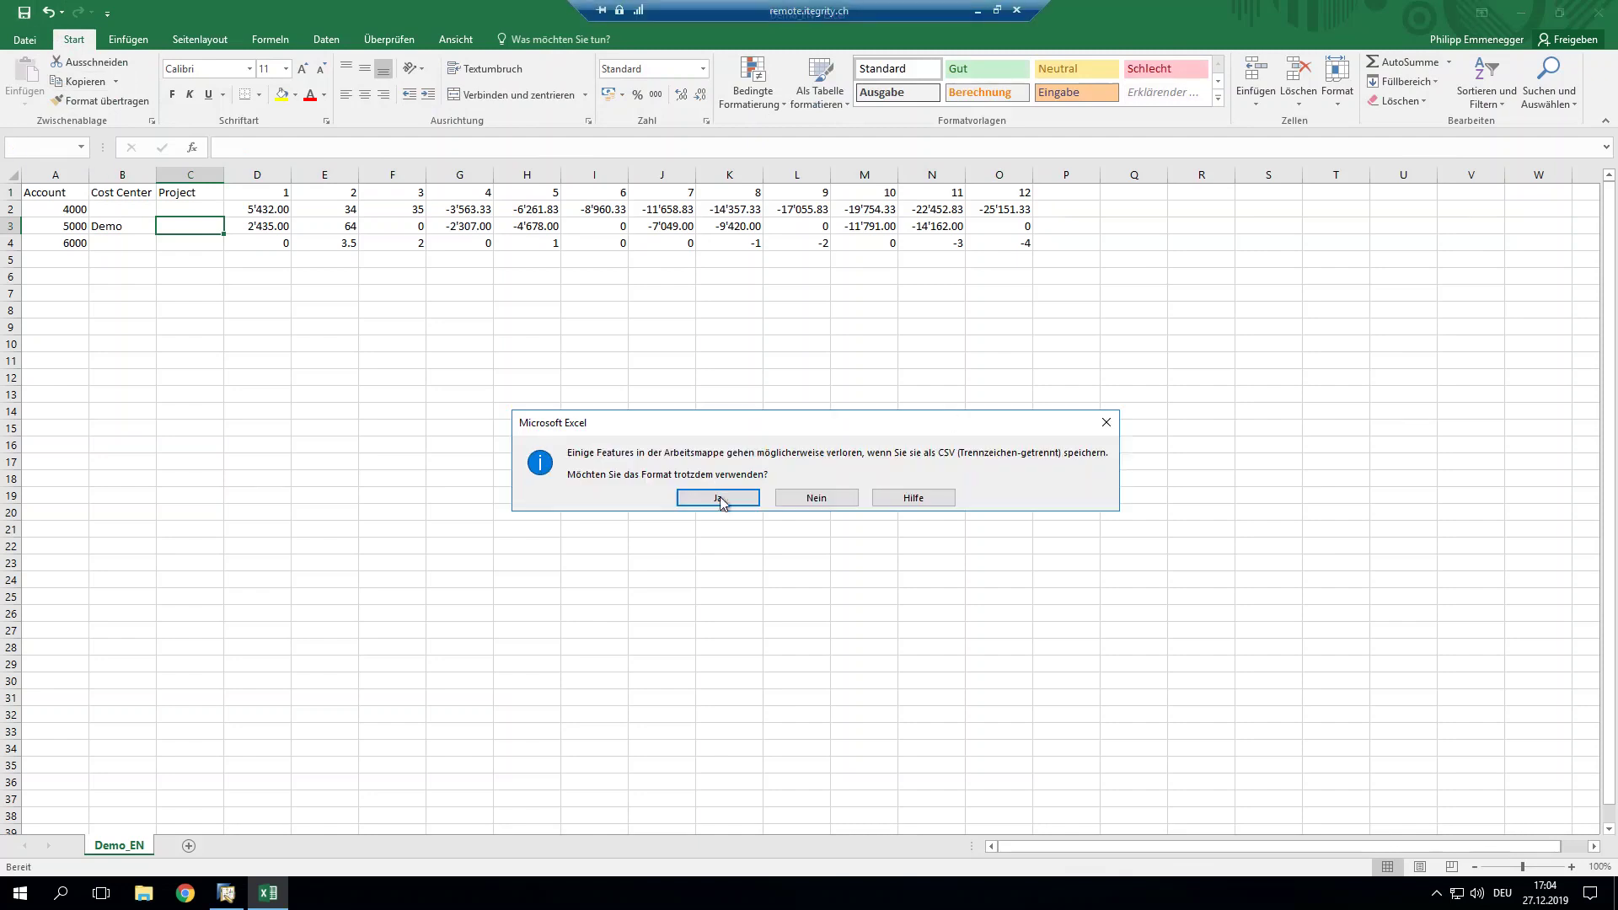
left_click(722, 498)
key("alt+F4")
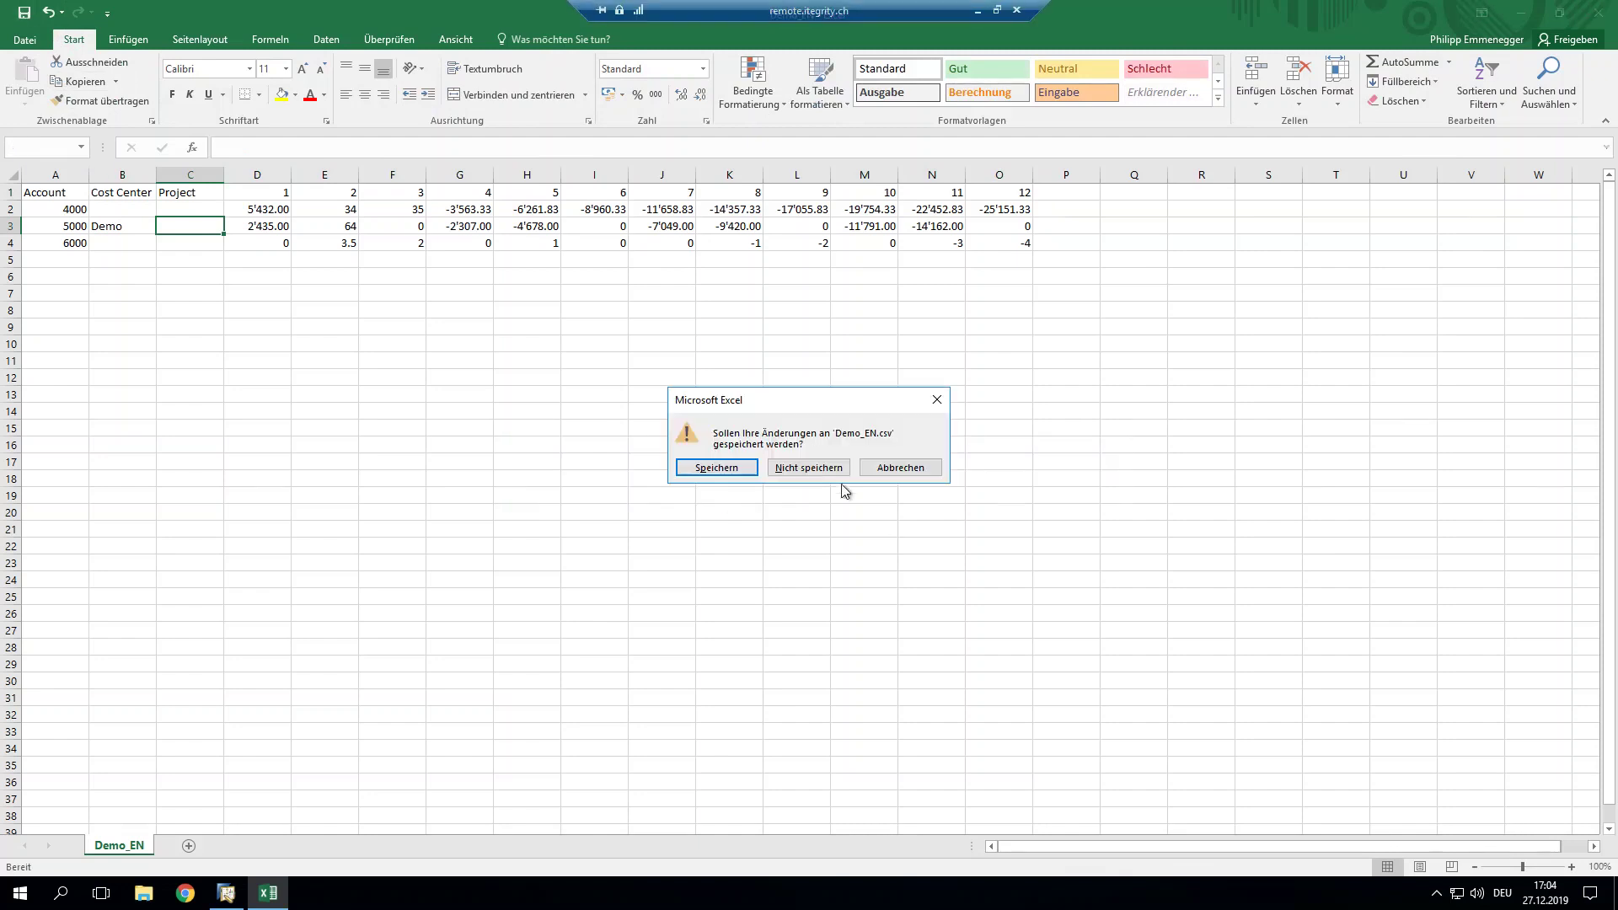
left_click(837, 477)
Step: Choose Desktop\Demo_EN.csv as the budget import file
left_click(226, 892)
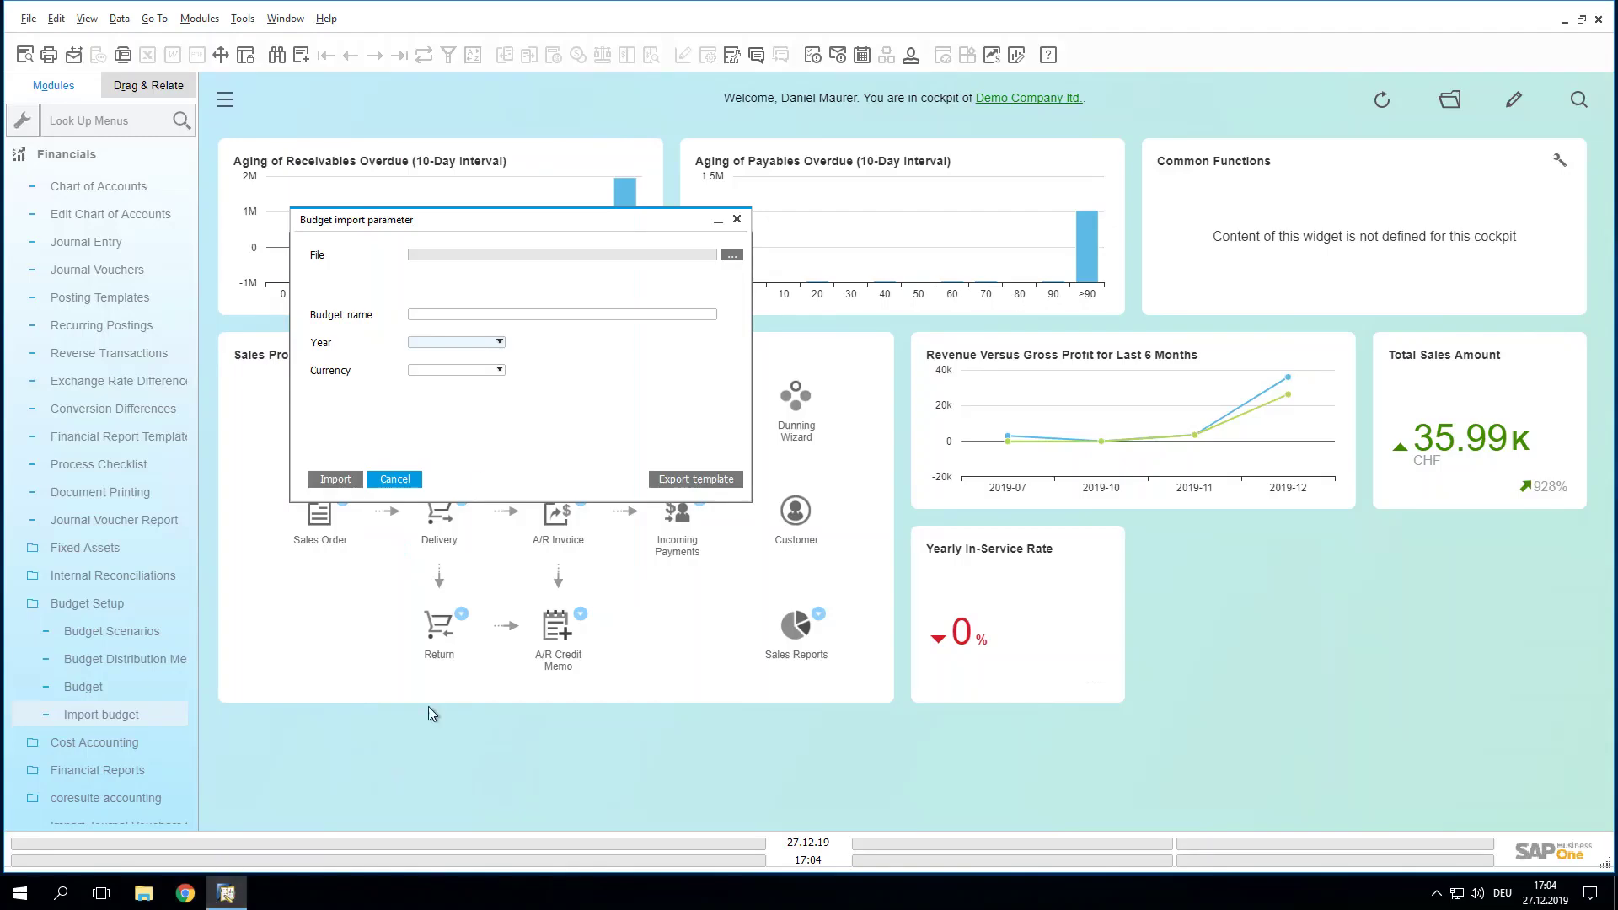
left_click_drag(706, 227, 816, 242)
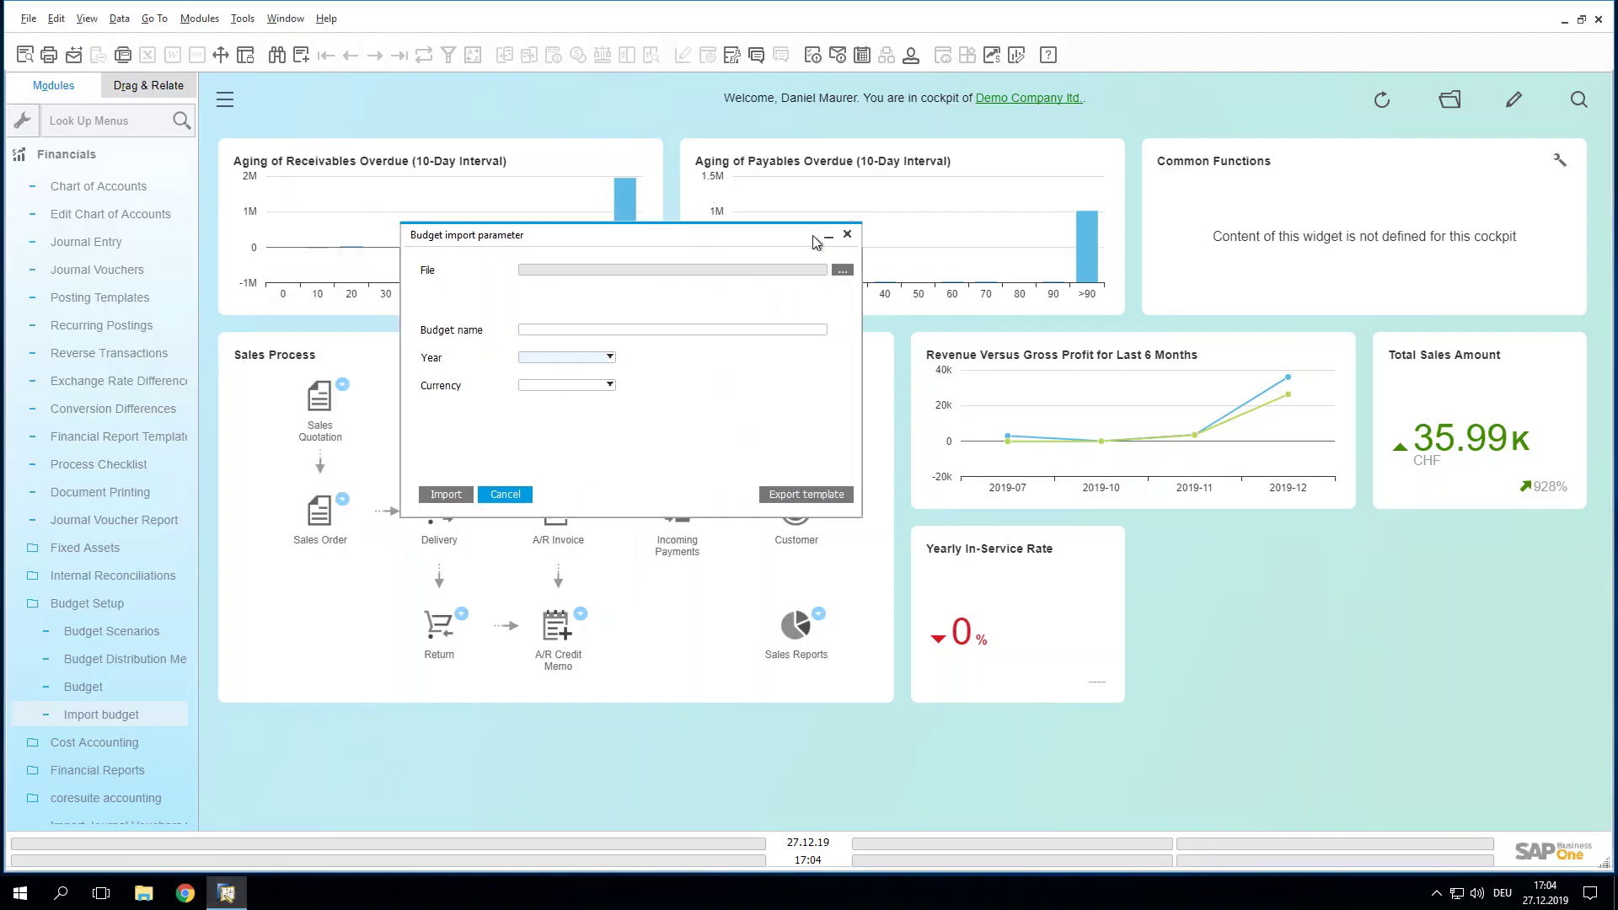
left_click(842, 270)
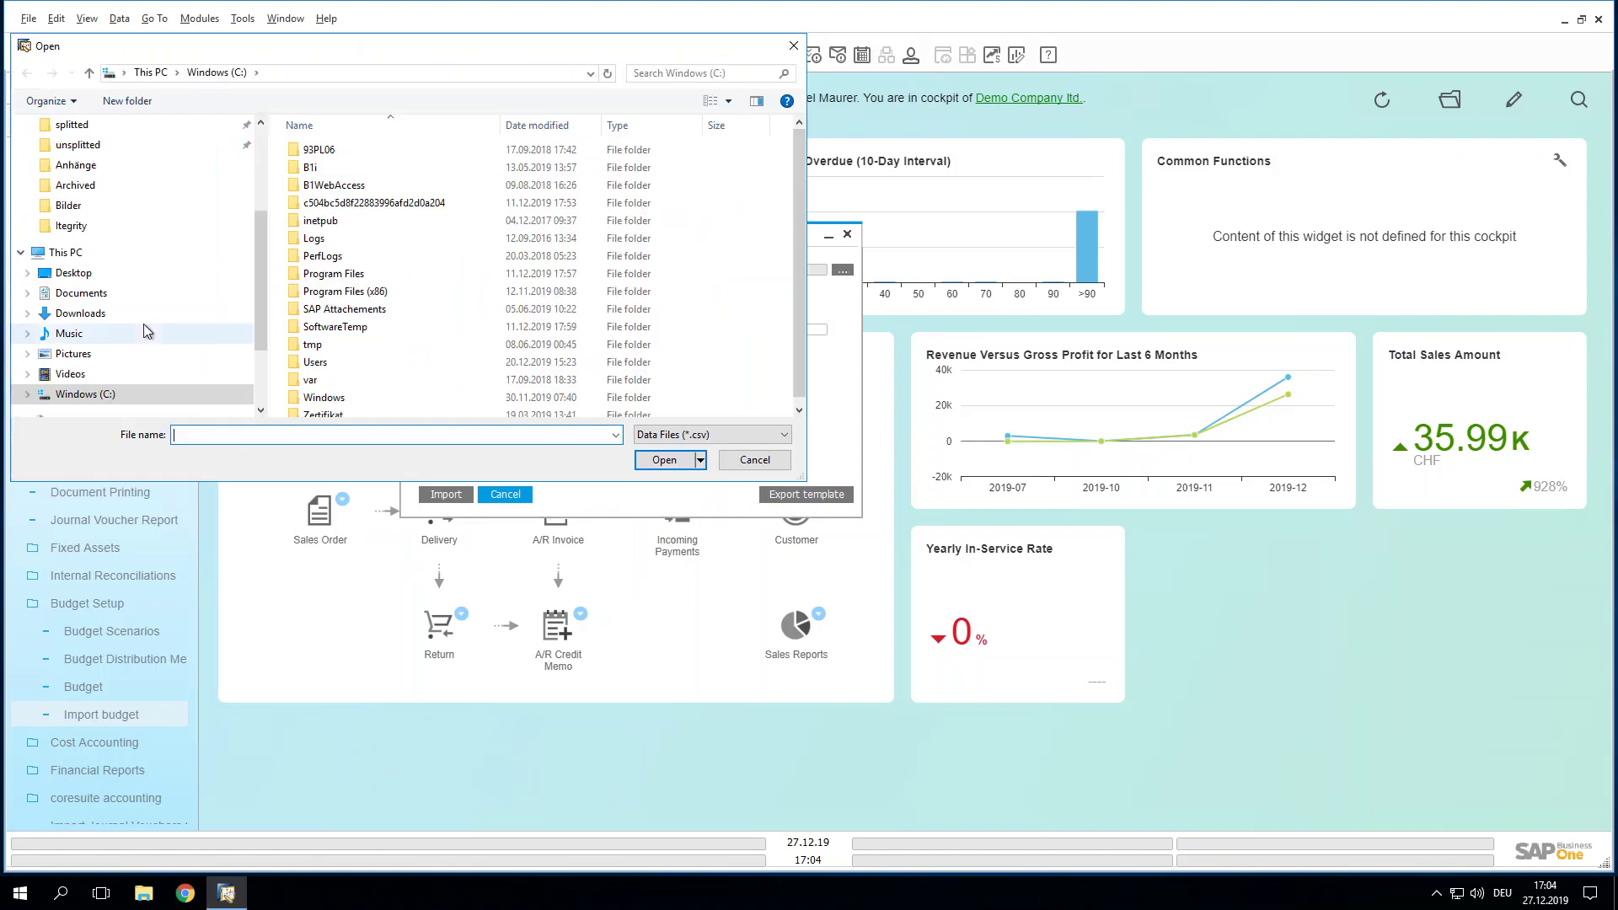
left_click(95, 280)
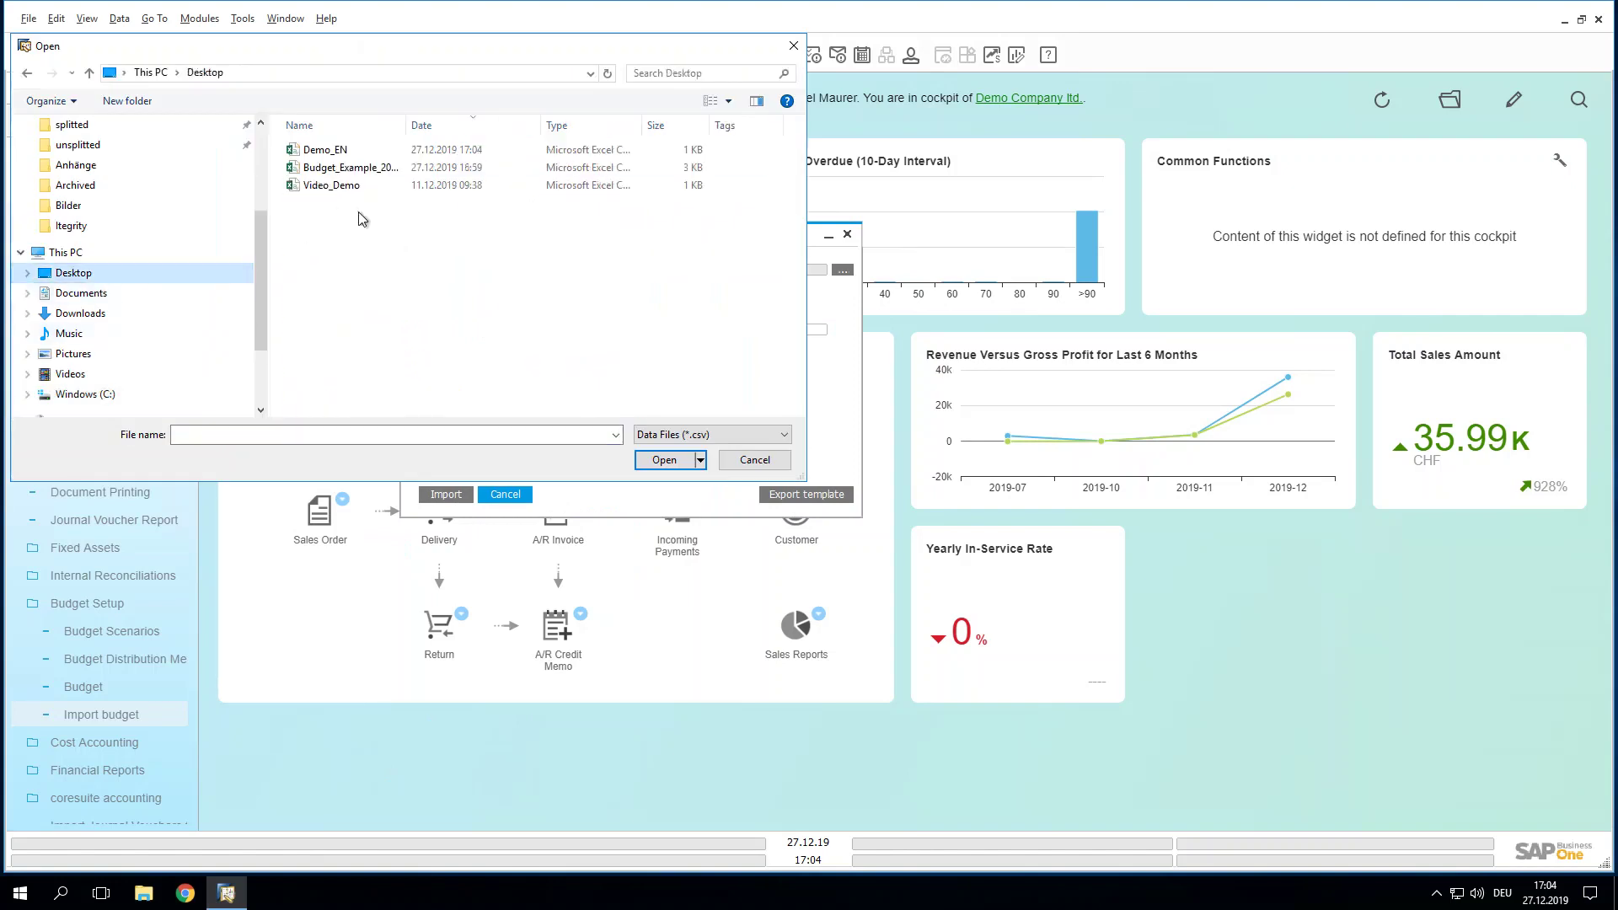
left_click(330, 149)
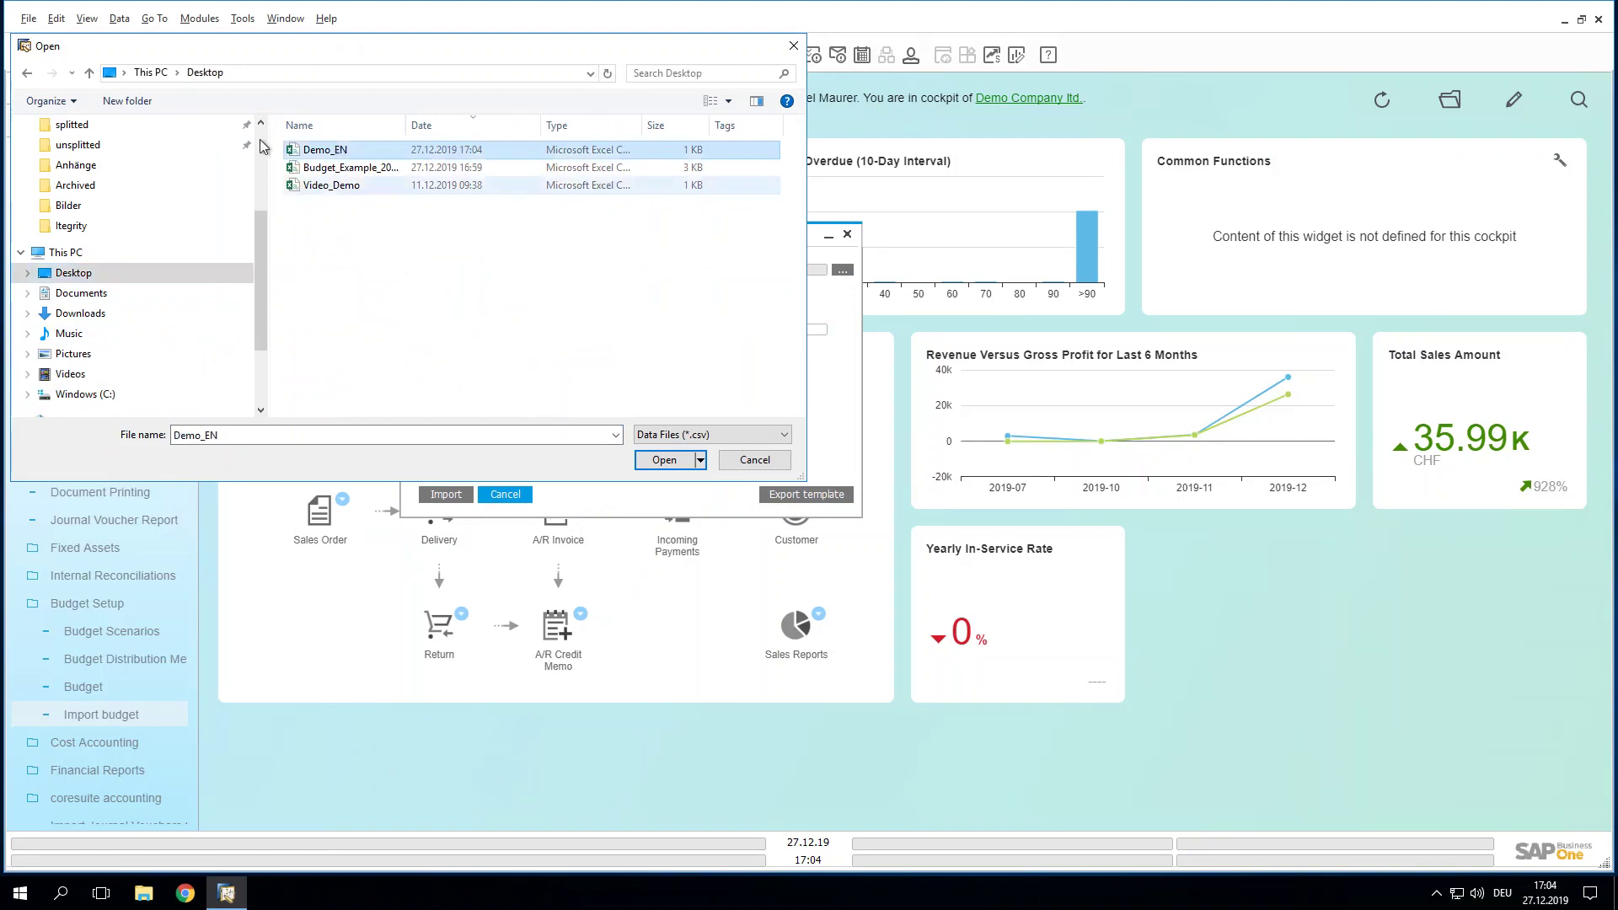
left_click(666, 460)
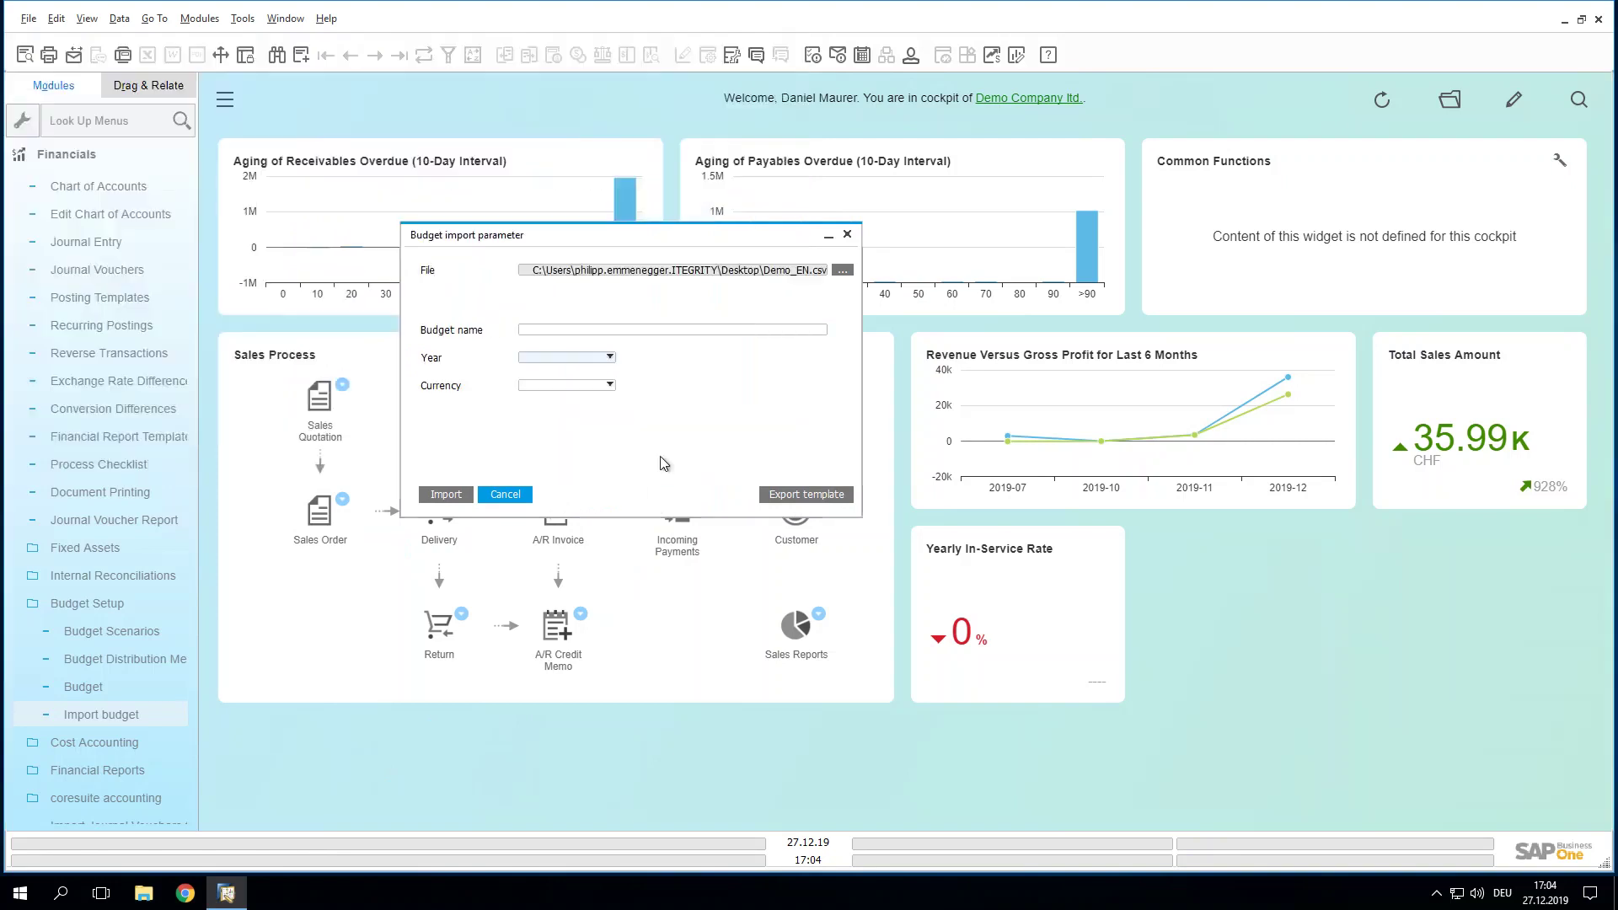
Step: Import it as budget Demo_EN for year 2020 in local currency
left_click(581, 330)
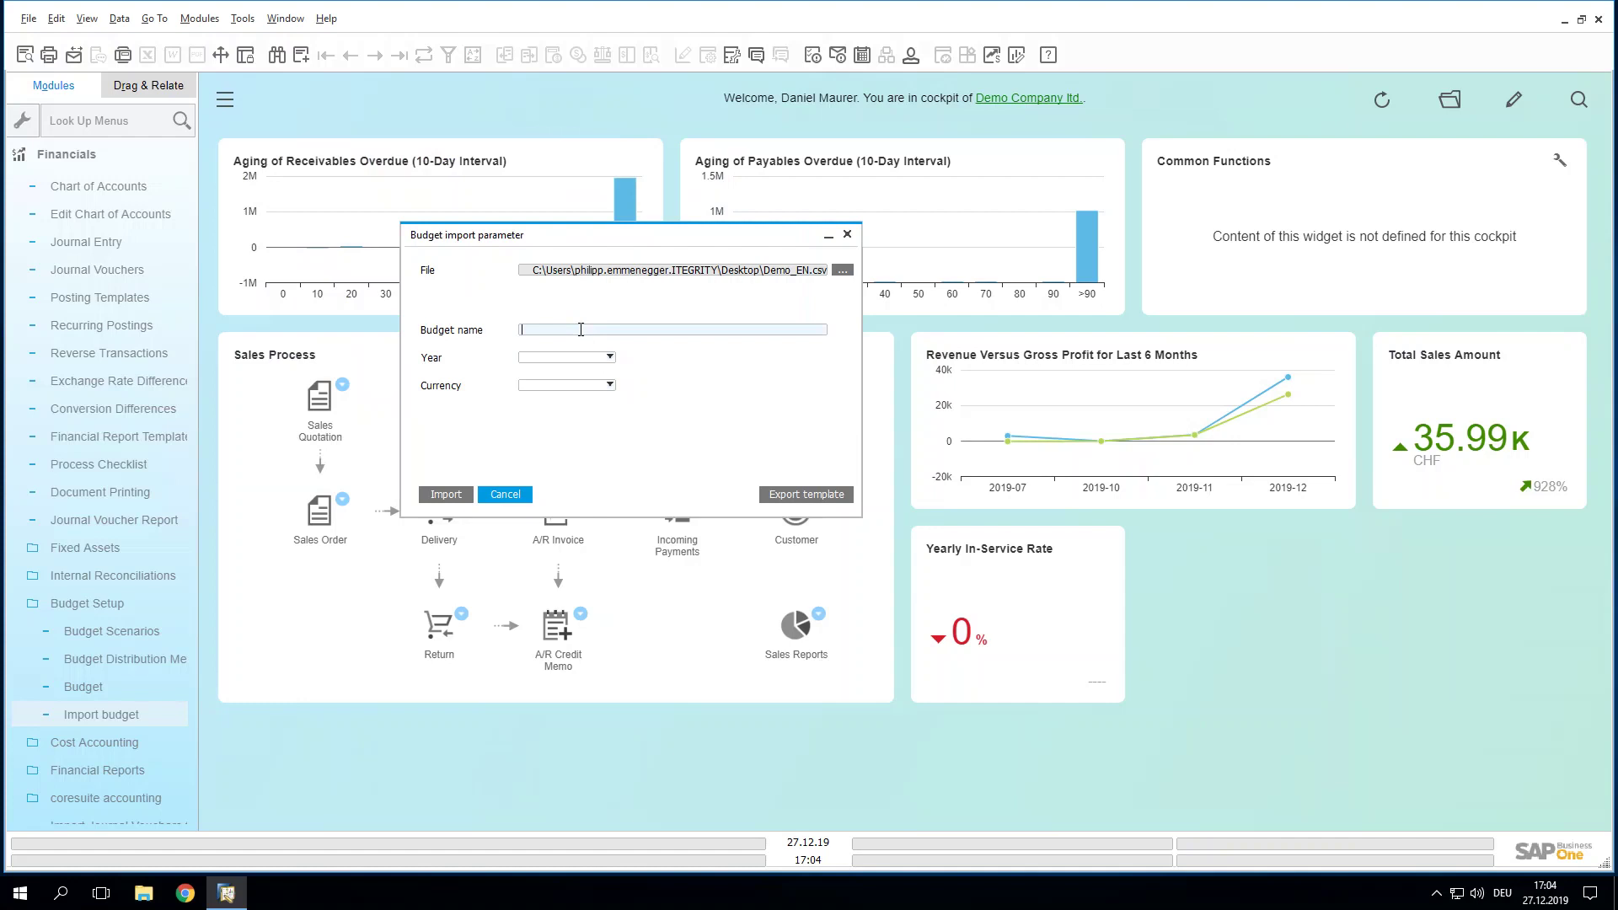
type("Demo_EN")
left_click(579, 357)
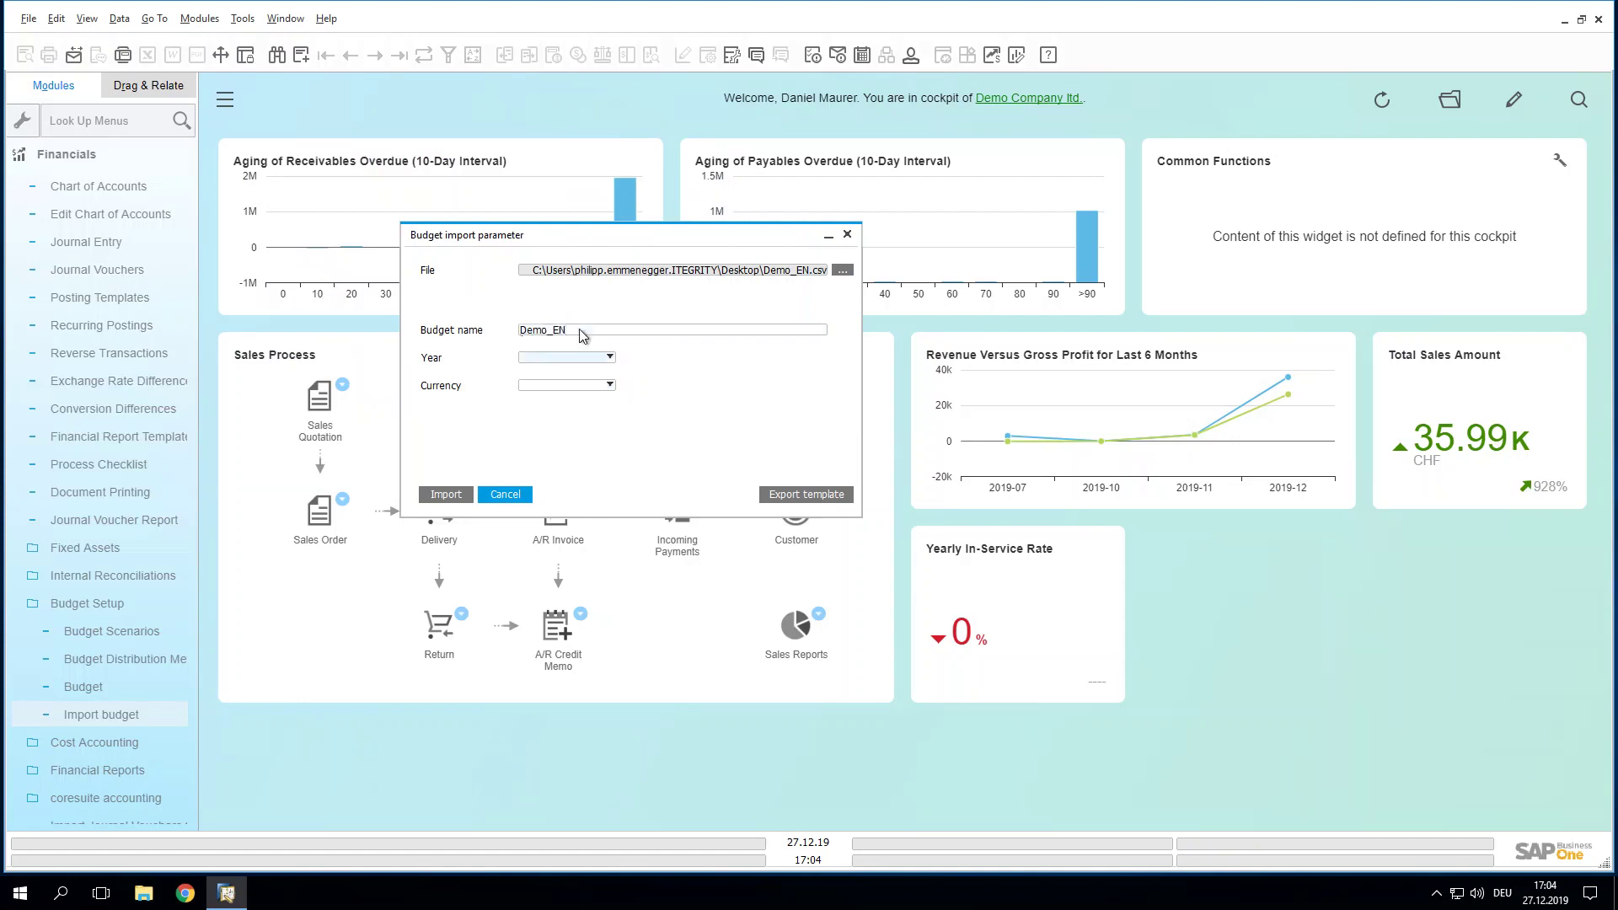
left_click(579, 358)
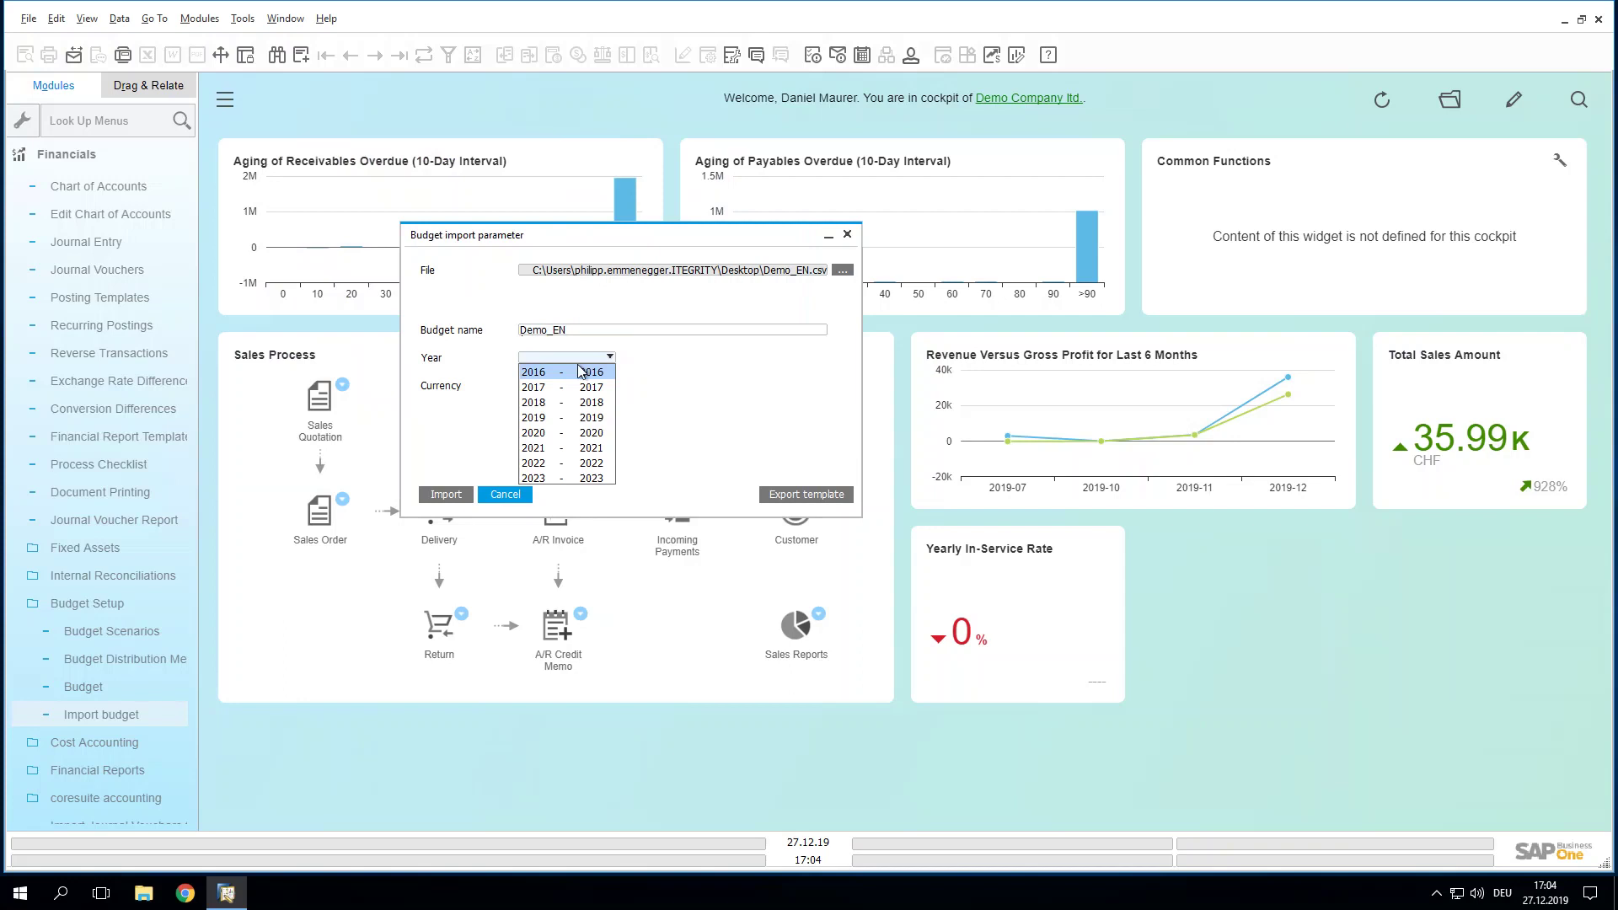
left_click(581, 433)
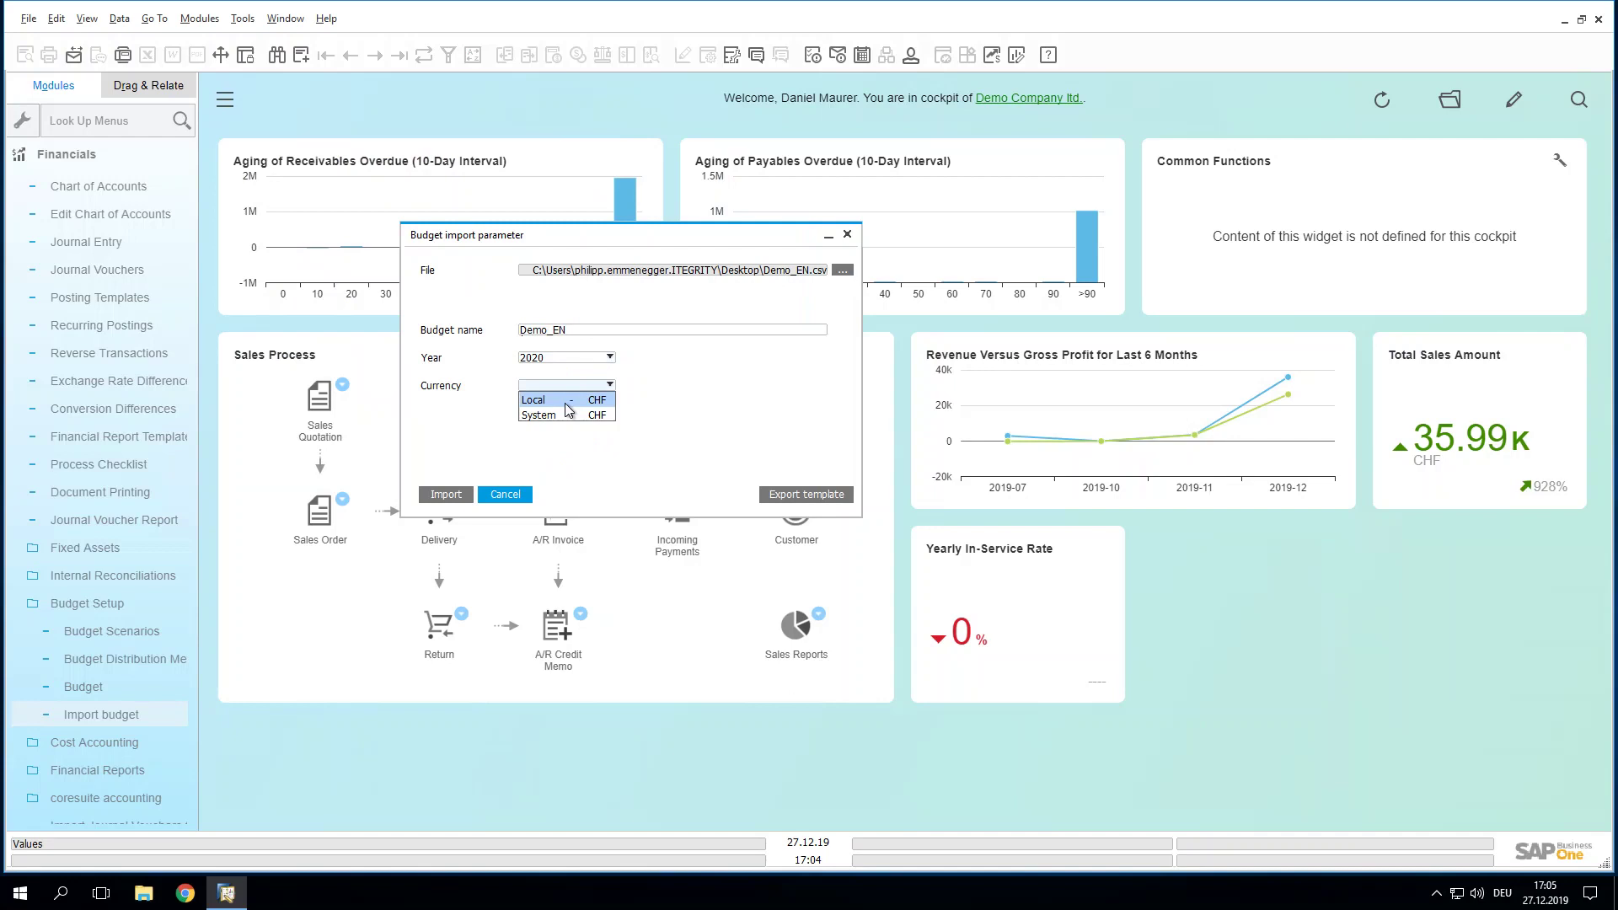
left_click(565, 401)
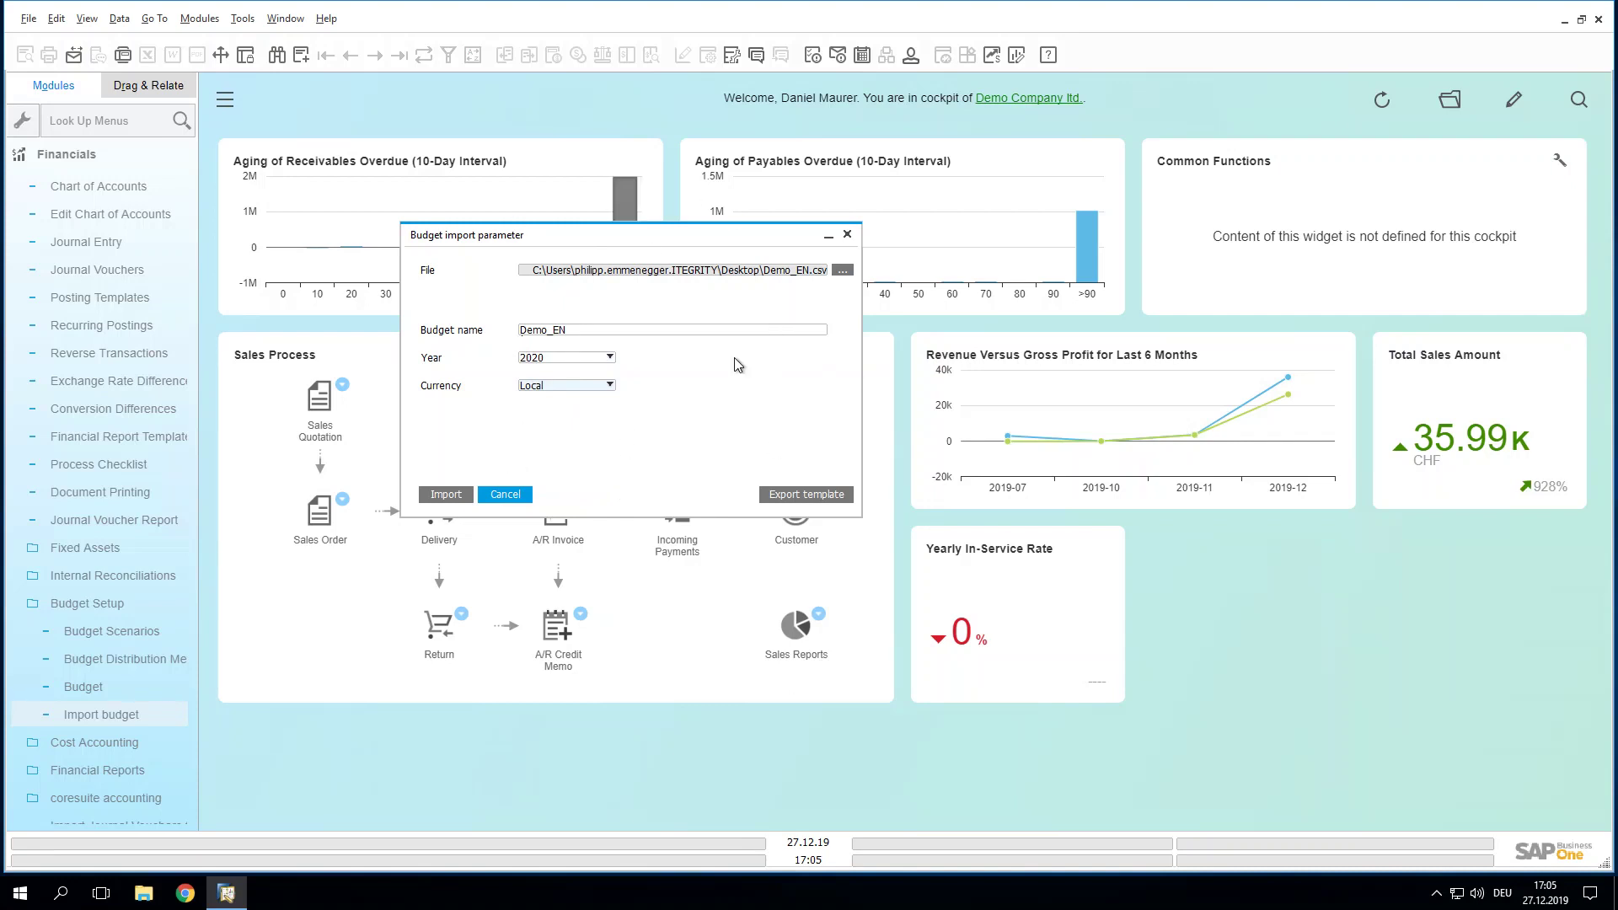
left_click(449, 495)
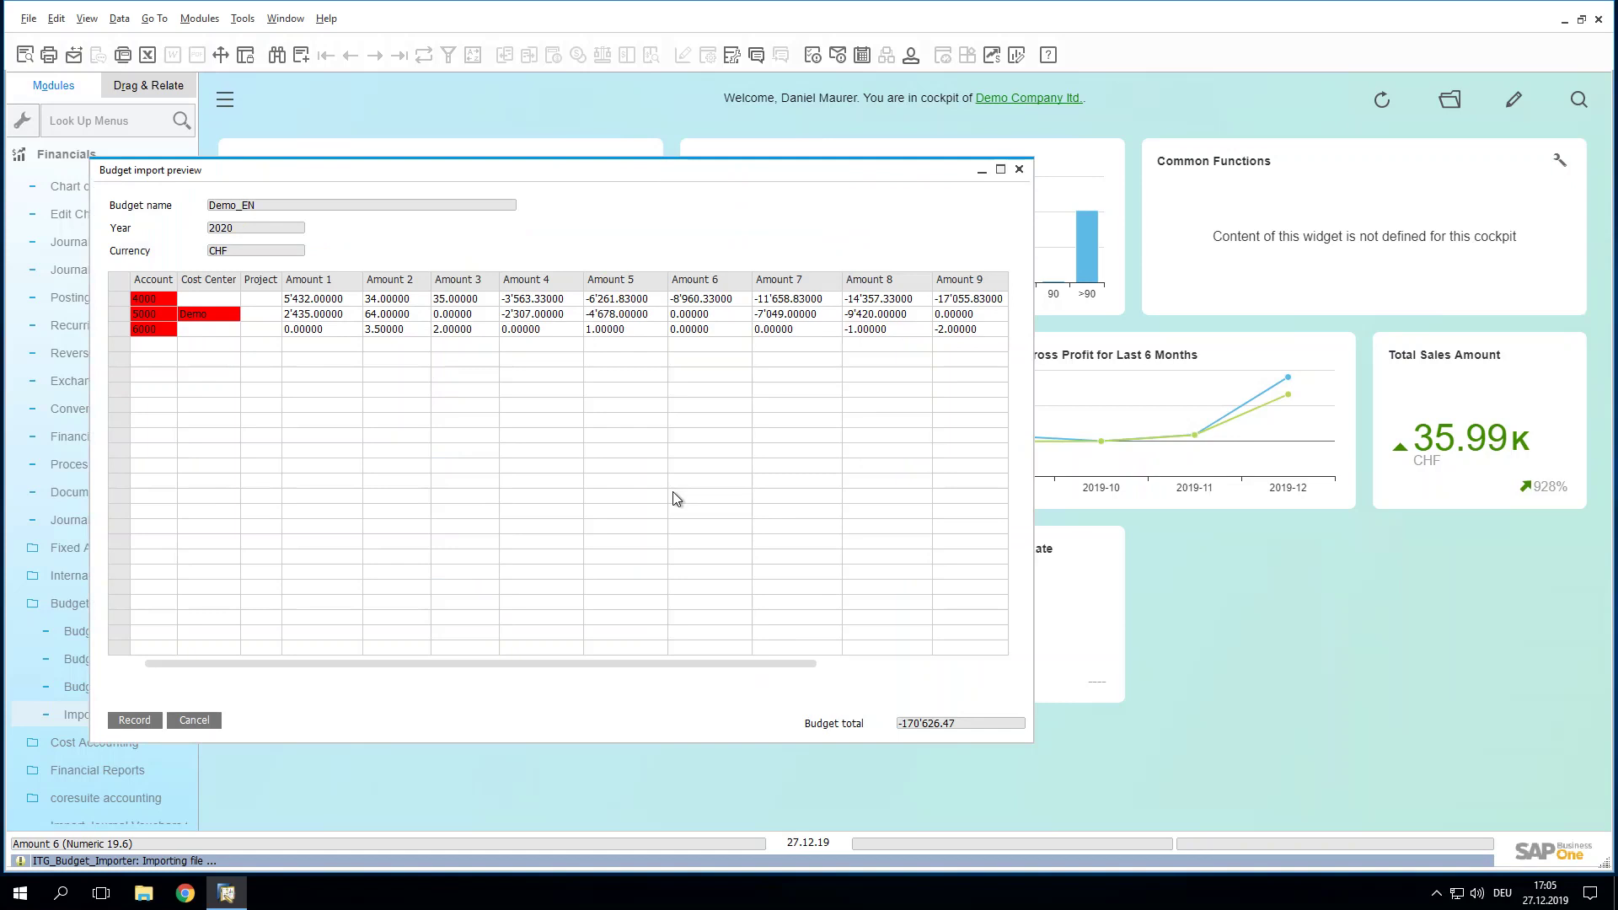
Step: Inspect the Demo_EN import preview rows and total, then cancel the preview
left_click_drag(686, 179, 871, 213)
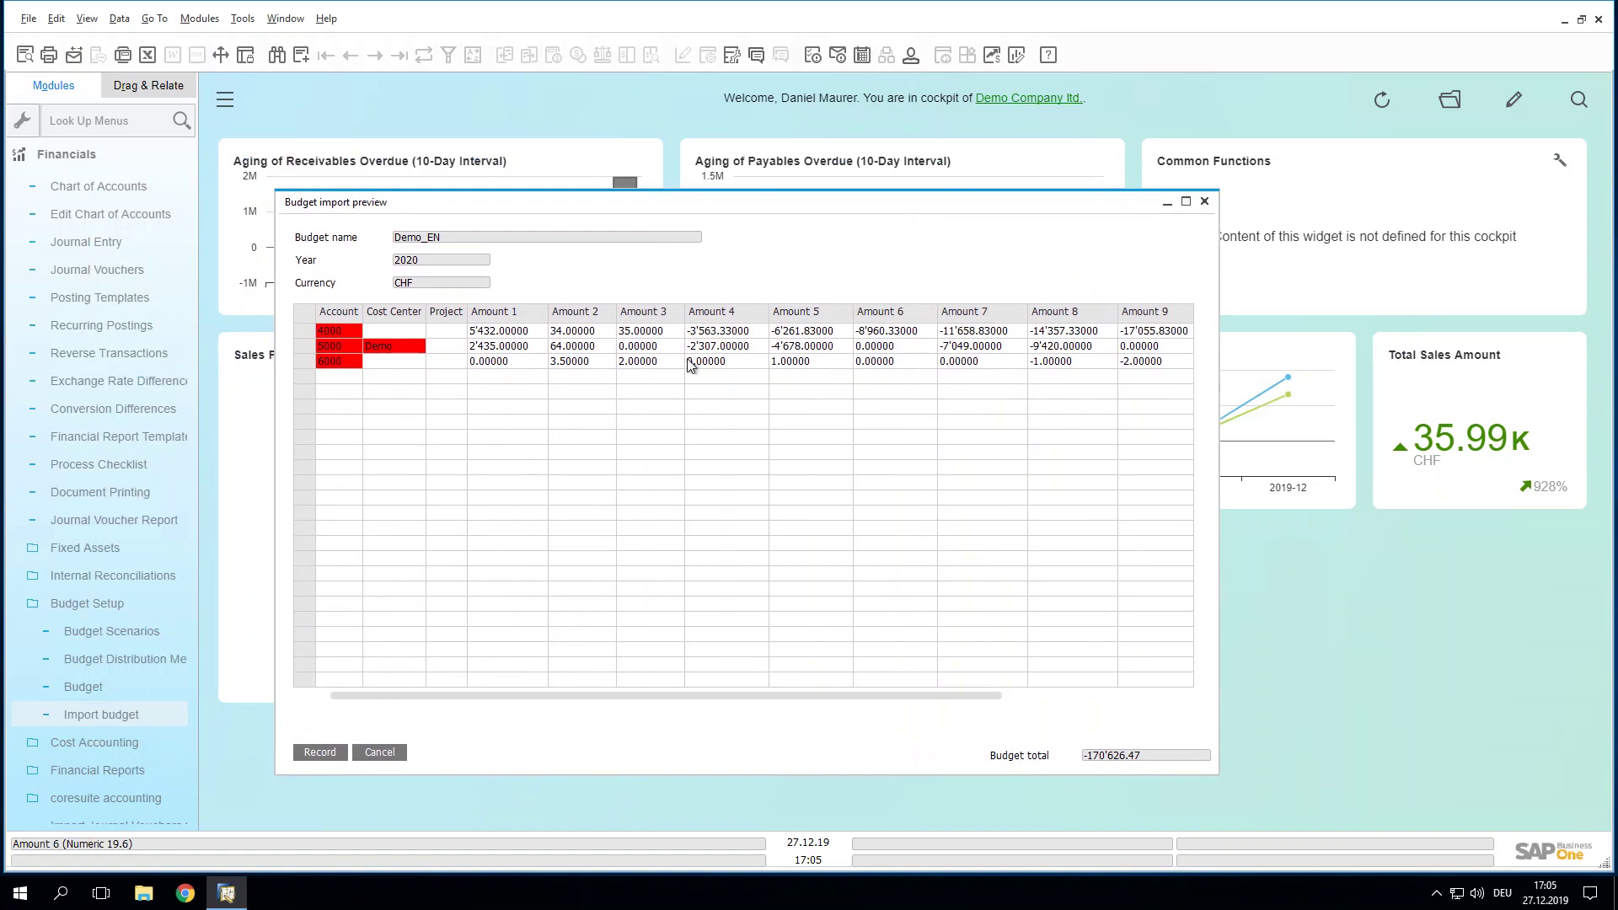
left_click_drag(625, 205, 742, 213)
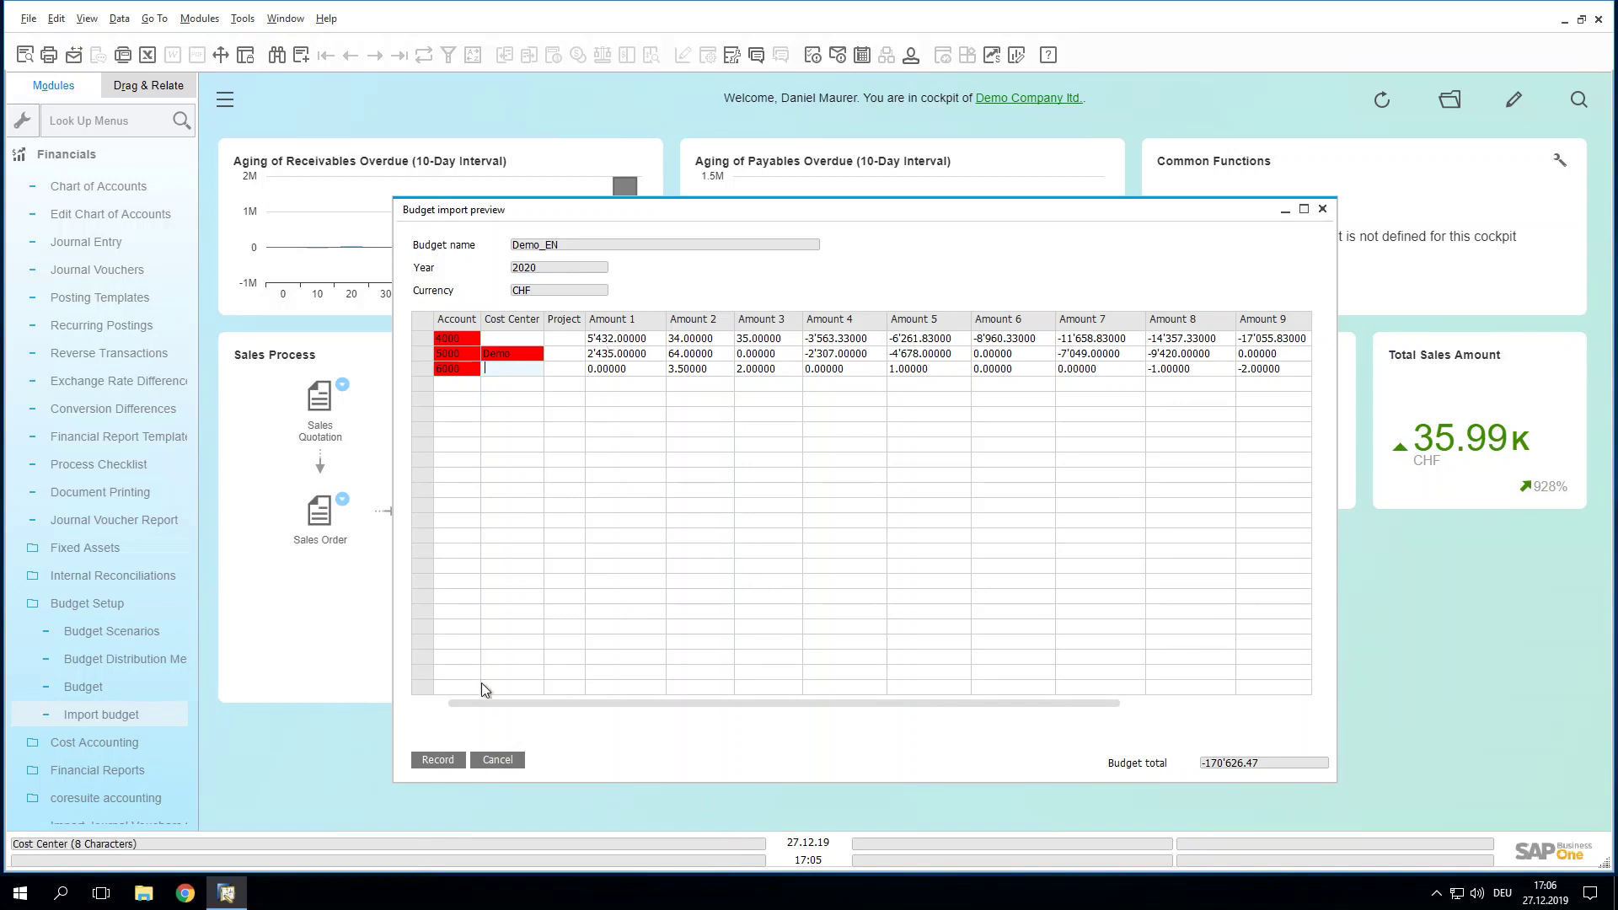
left_click(504, 760)
Step: Open Budget_Example_2020 from the desktop in Excel
key("super+d")
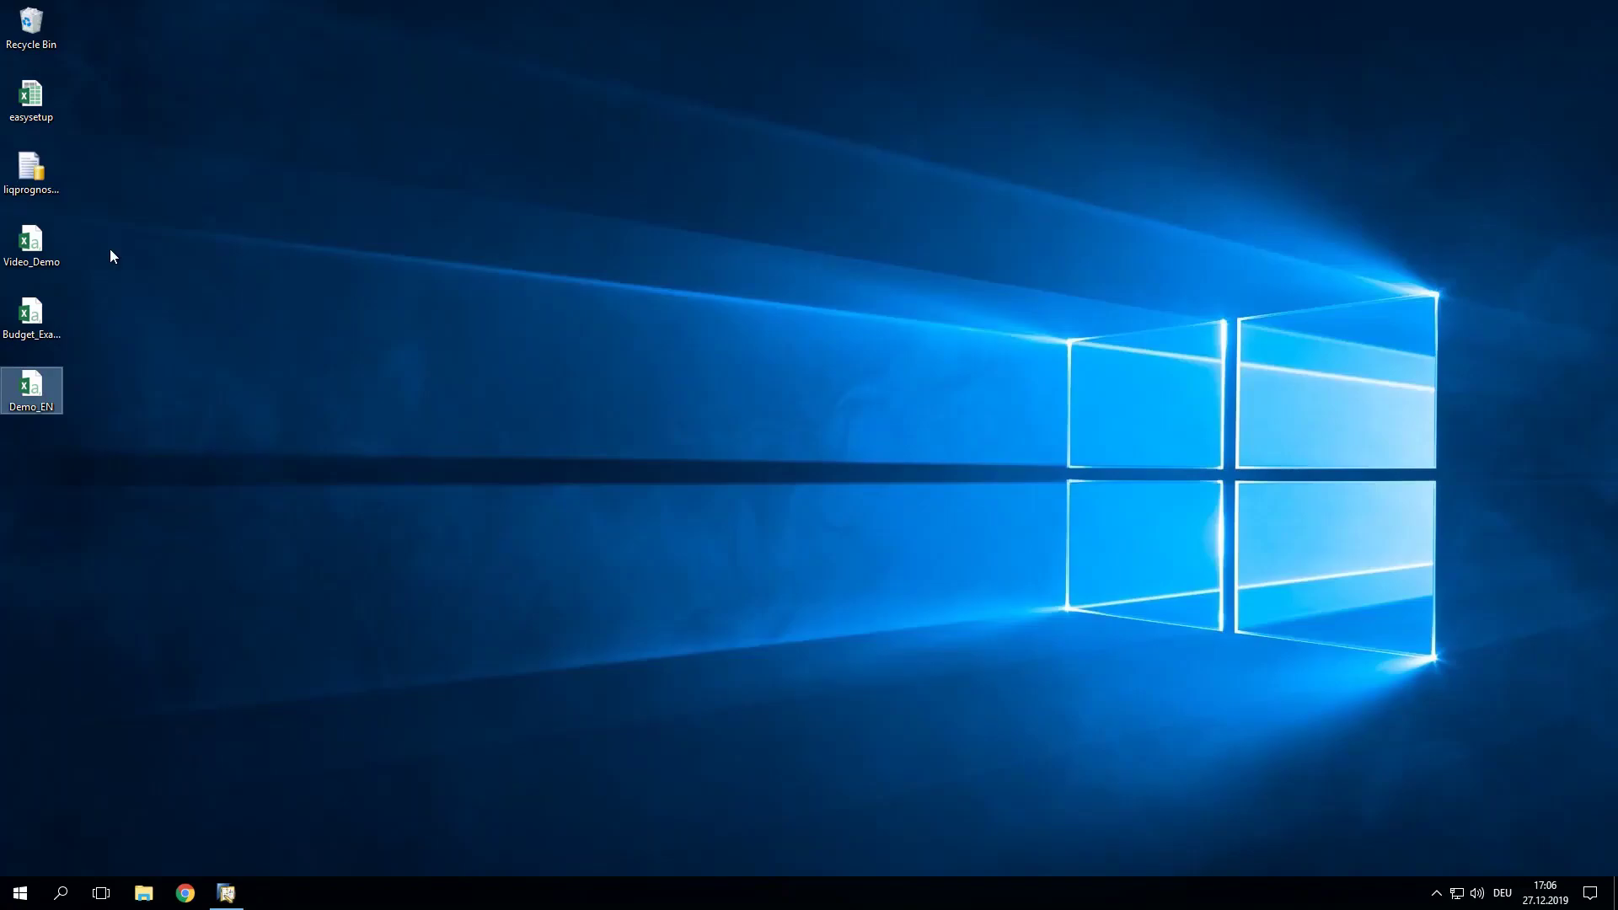
left_click(38, 319)
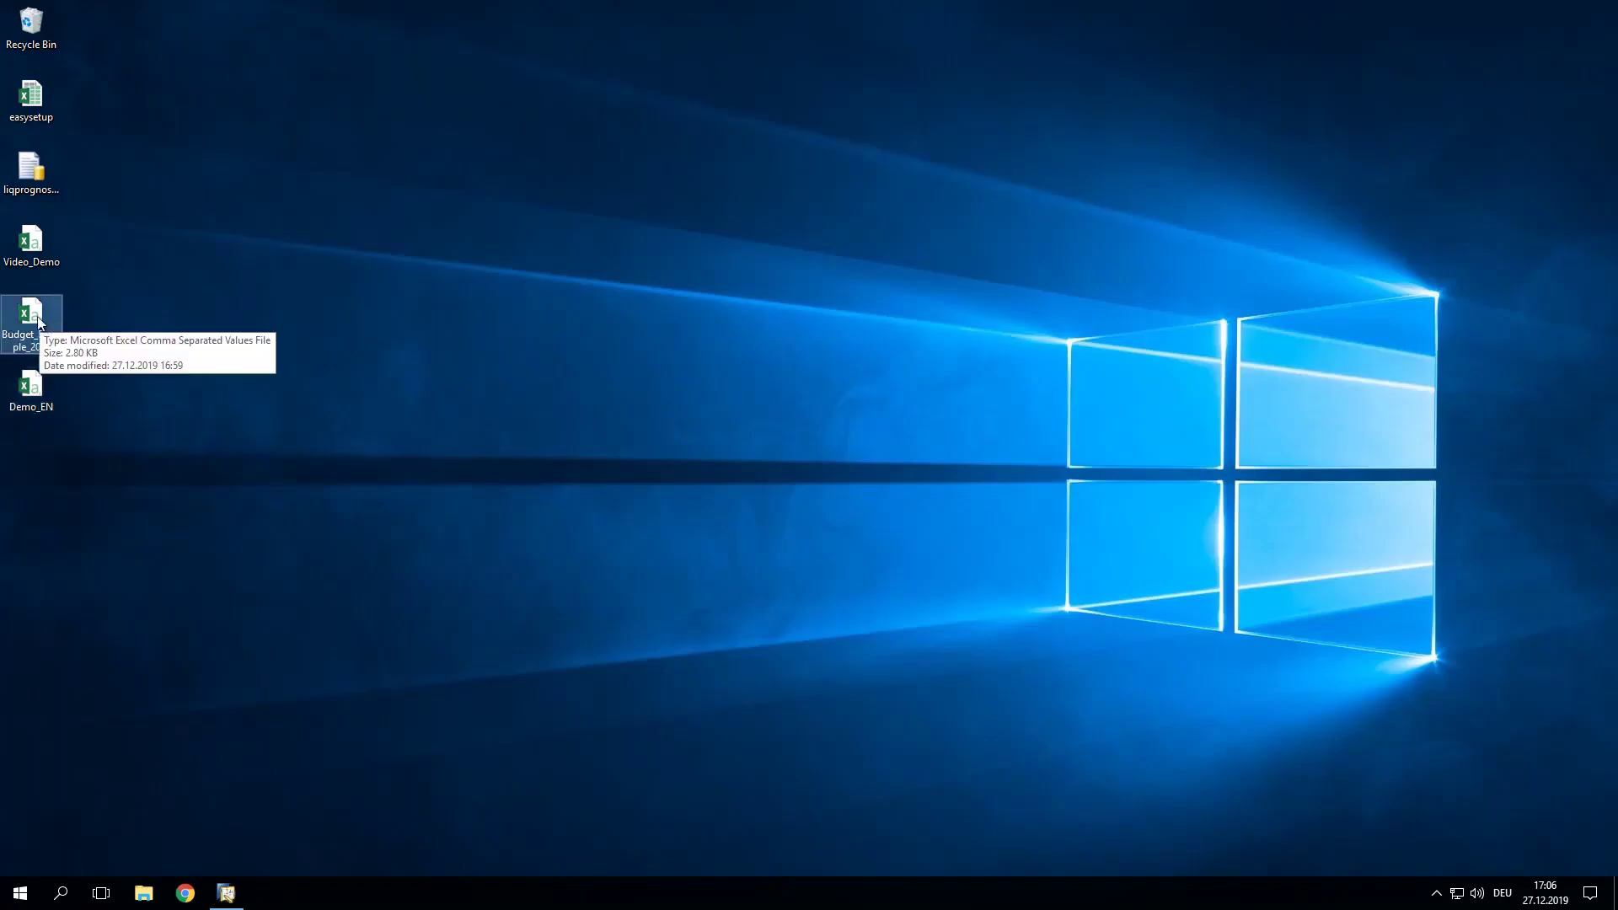
double_click(38, 321)
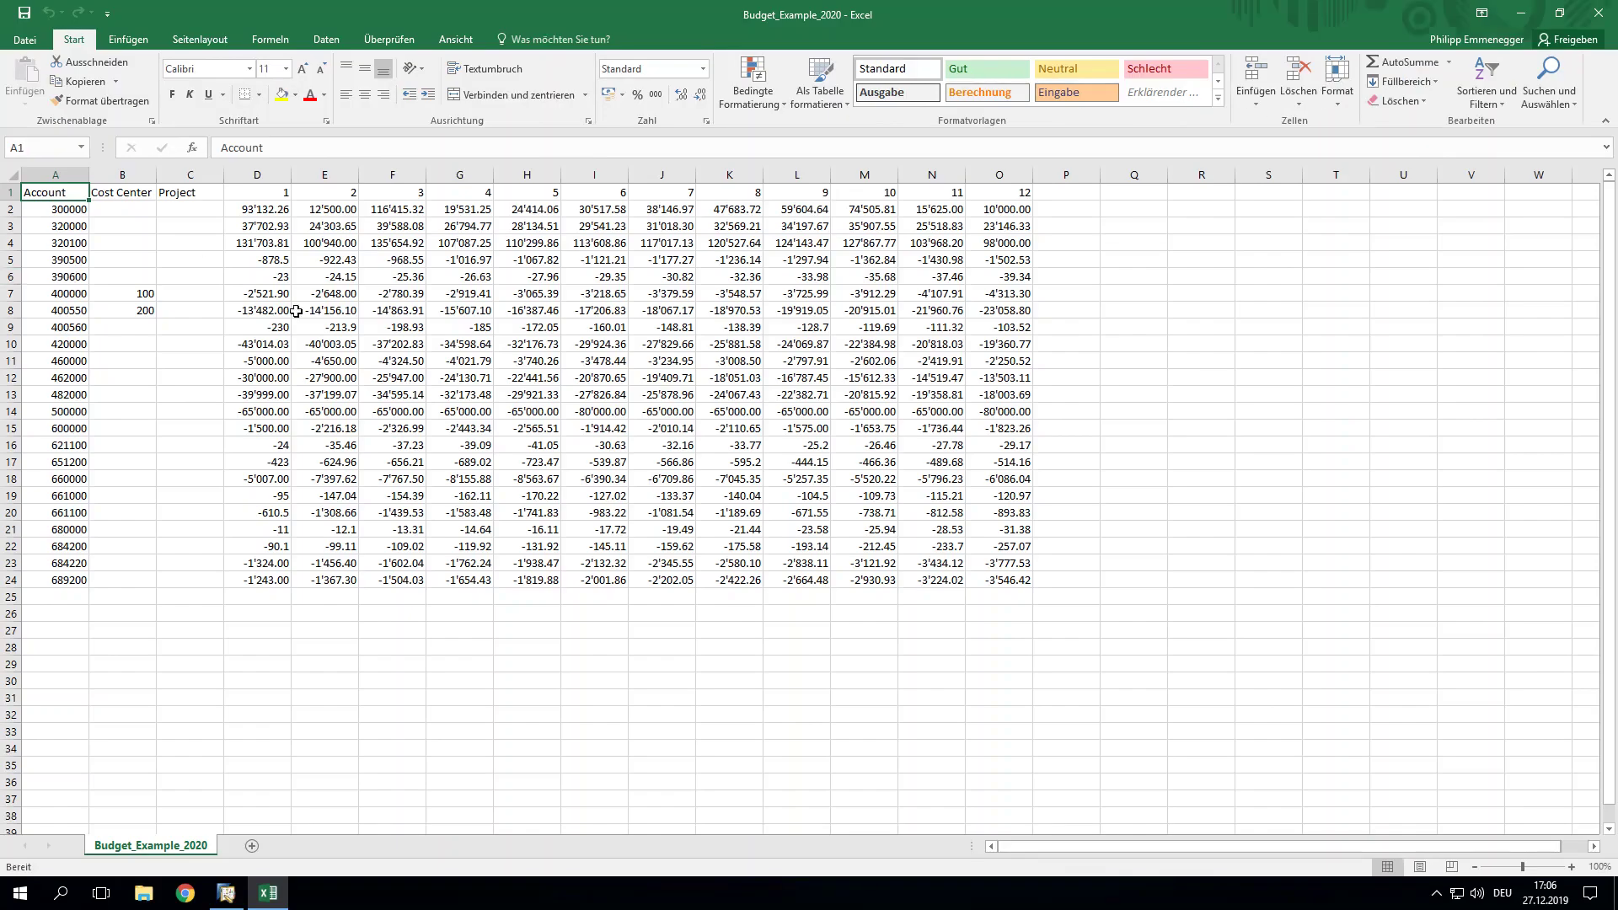
Step: Review accounts like 390600, cost centres 100 and 200, and the monthly amounts
left_click_drag(61, 240, 98, 386)
left_click(52, 278)
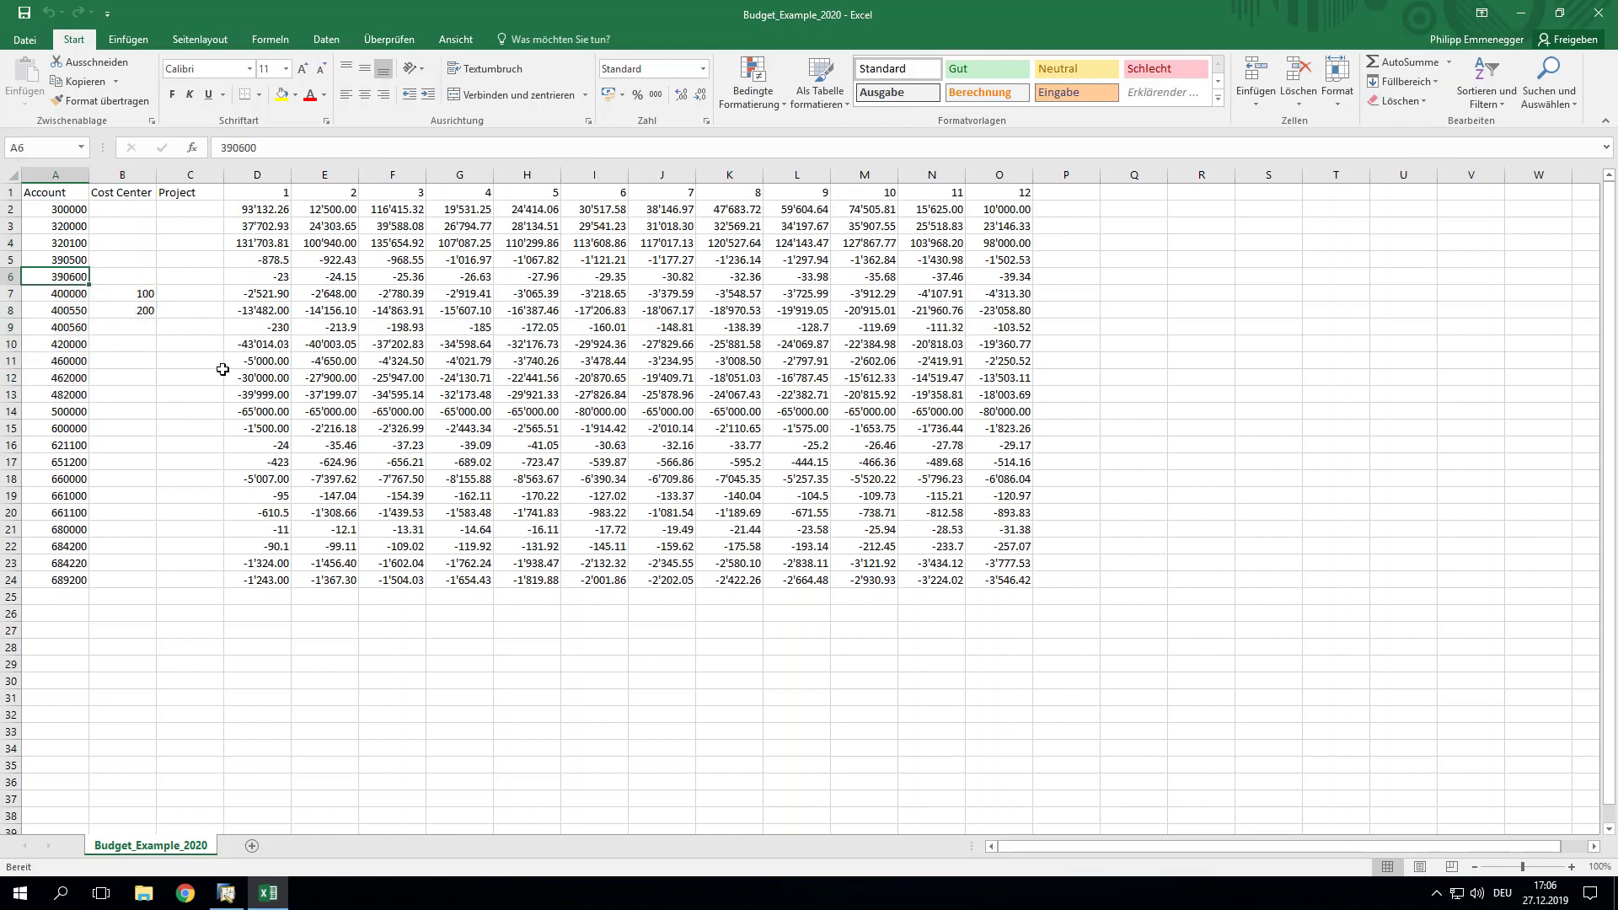
left_click(141, 288)
left_click(150, 310)
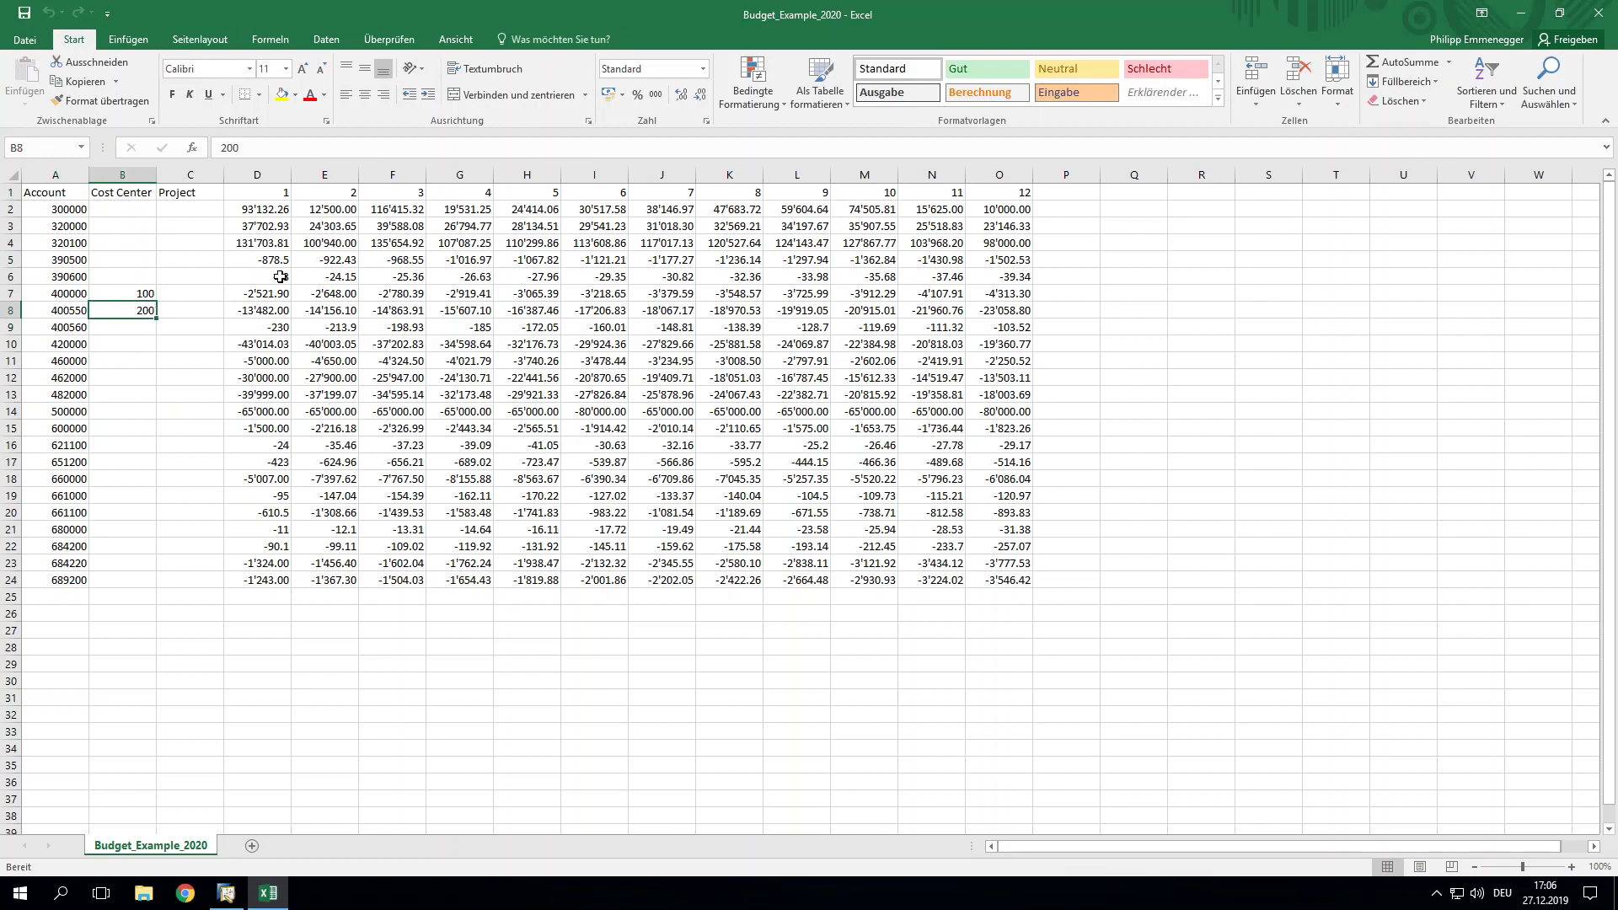
left_click(261, 210)
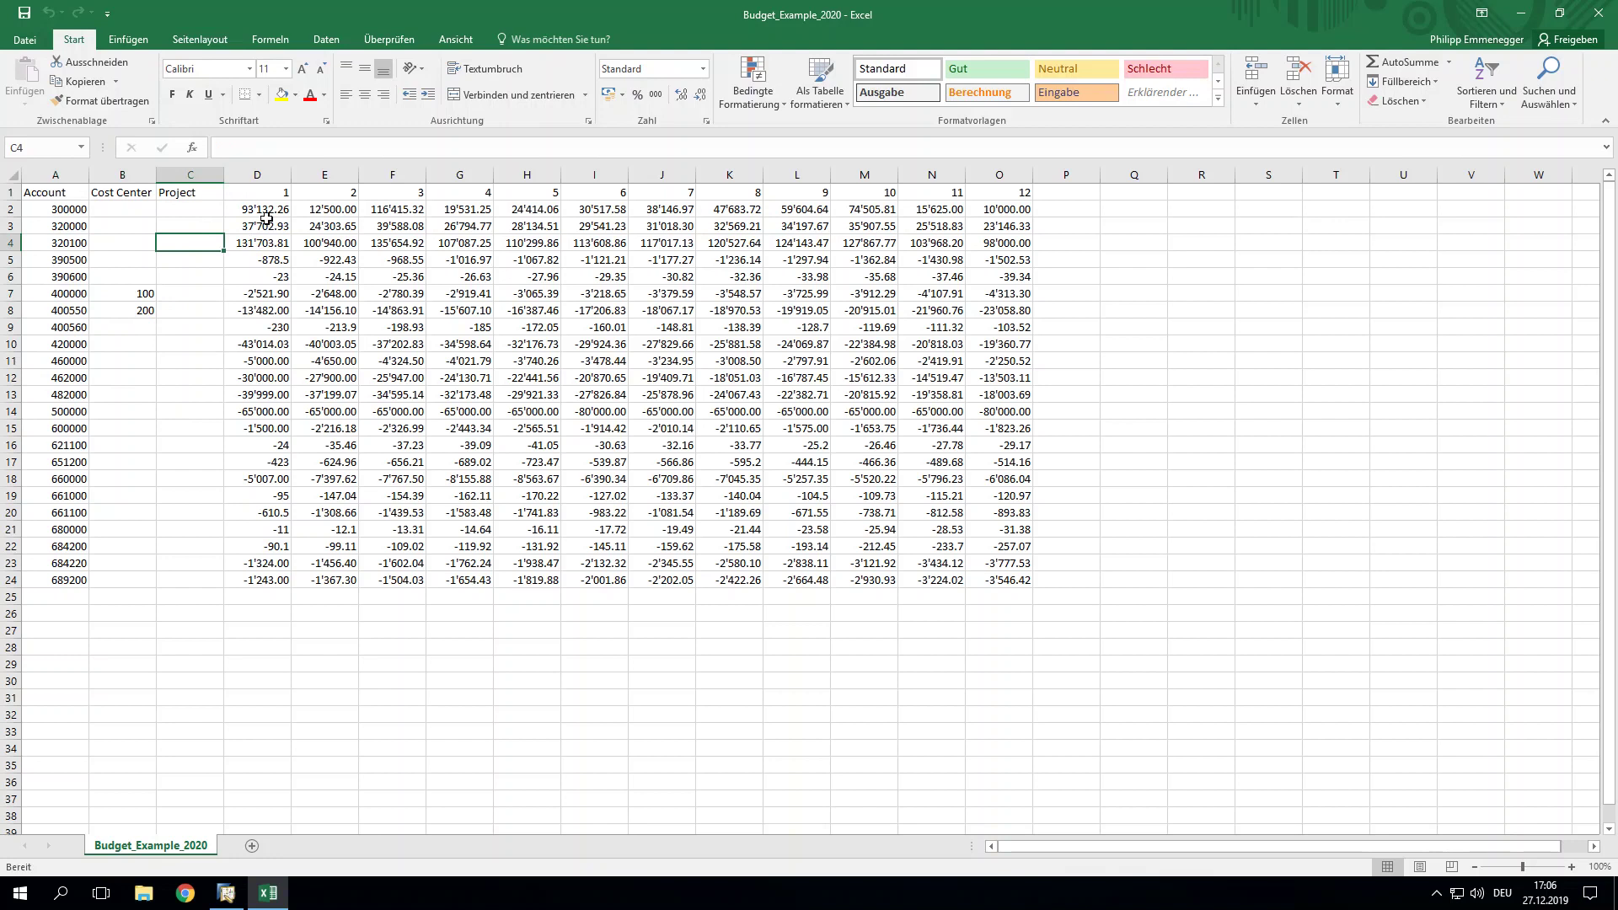
left_click_drag(263, 208, 1007, 581)
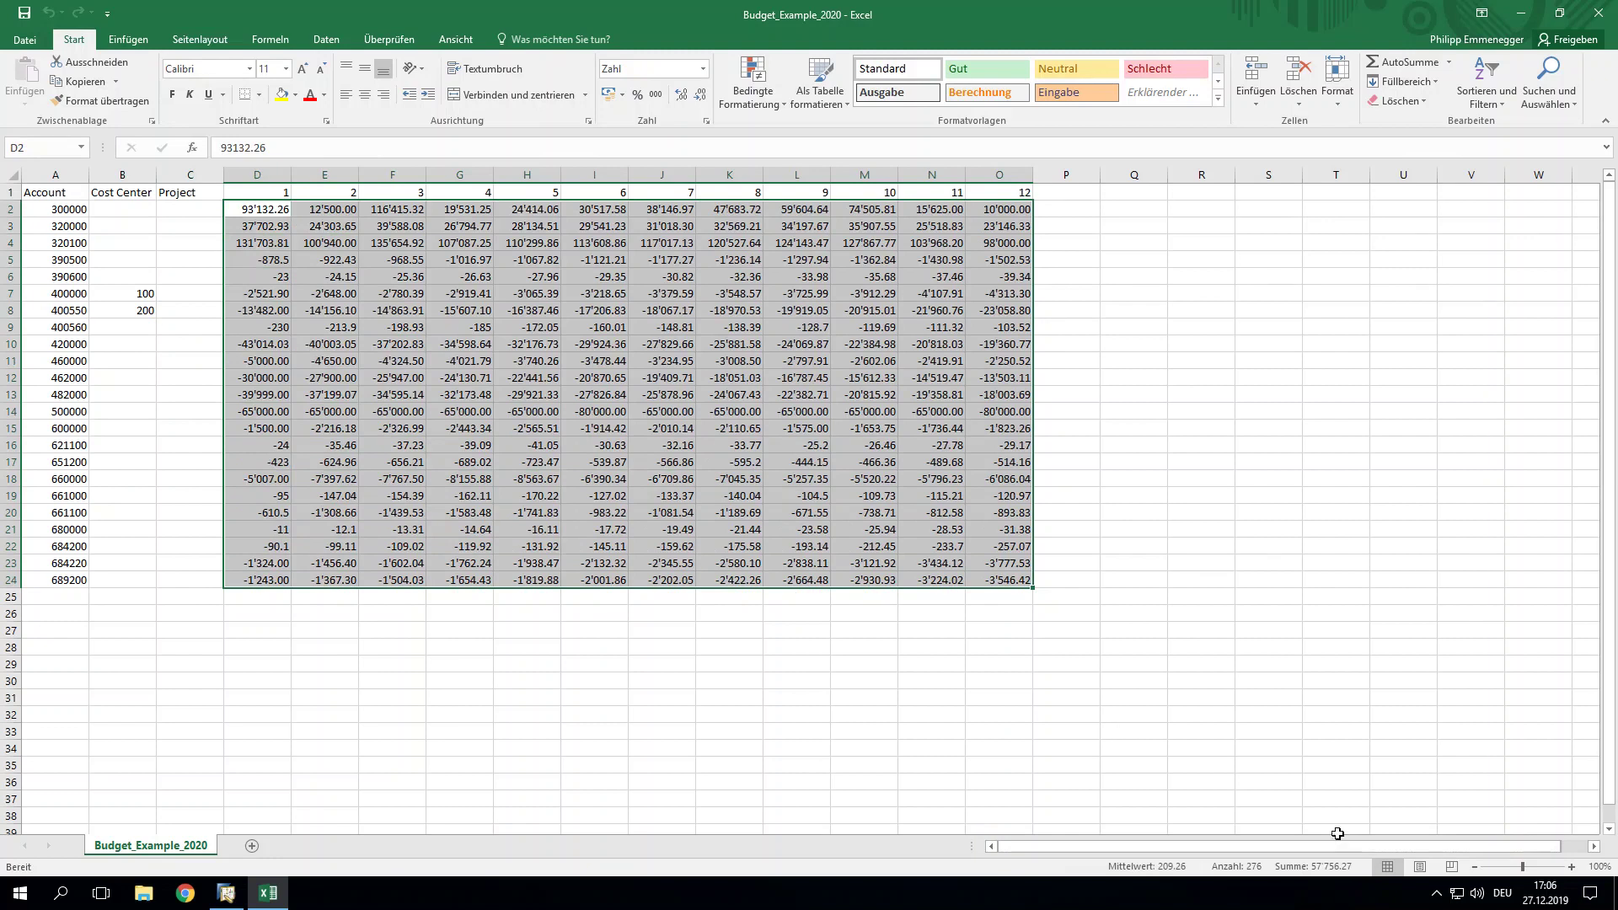
left_click(928, 460)
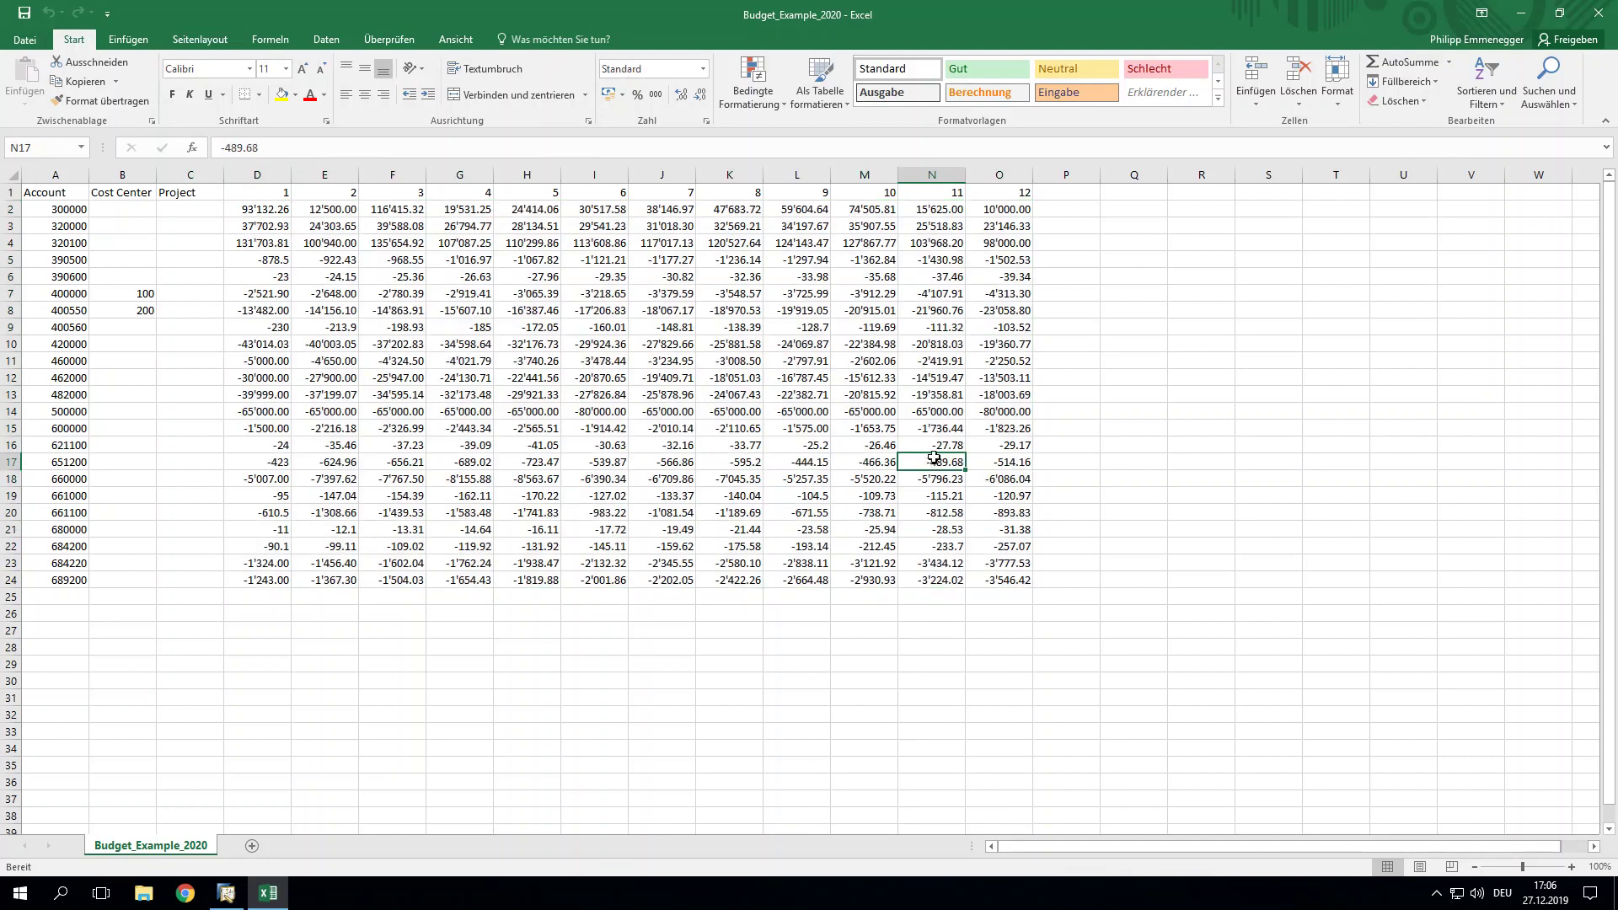
Step: Close Excel and select Desktop\Budget_Example_2020 as the budget import file
key("alt+F4")
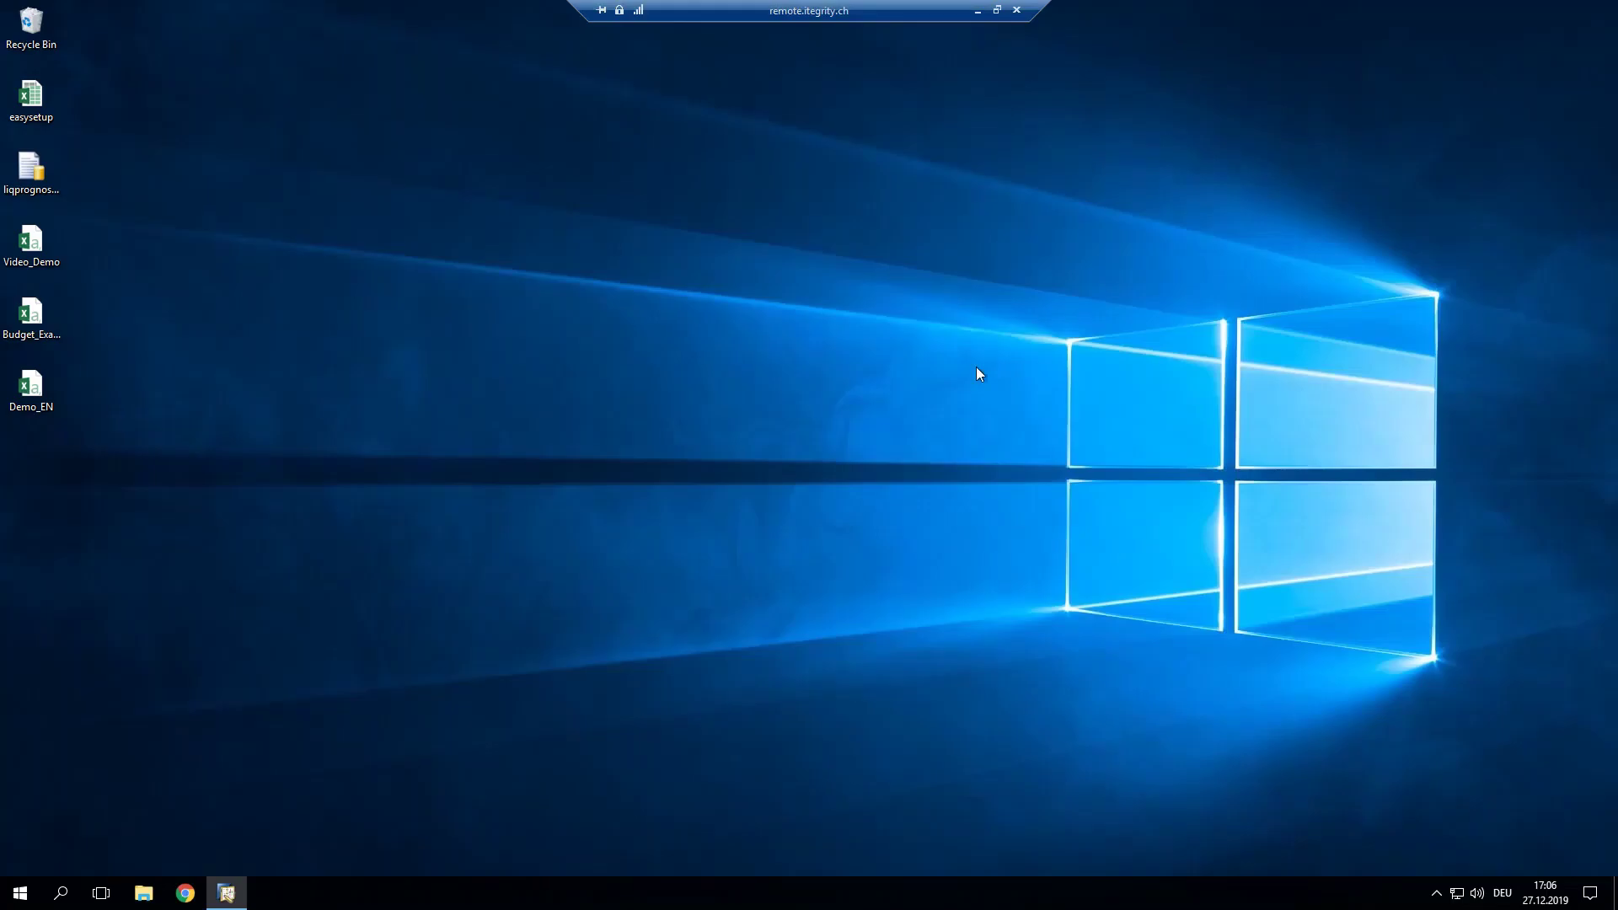
key("alt+Tab")
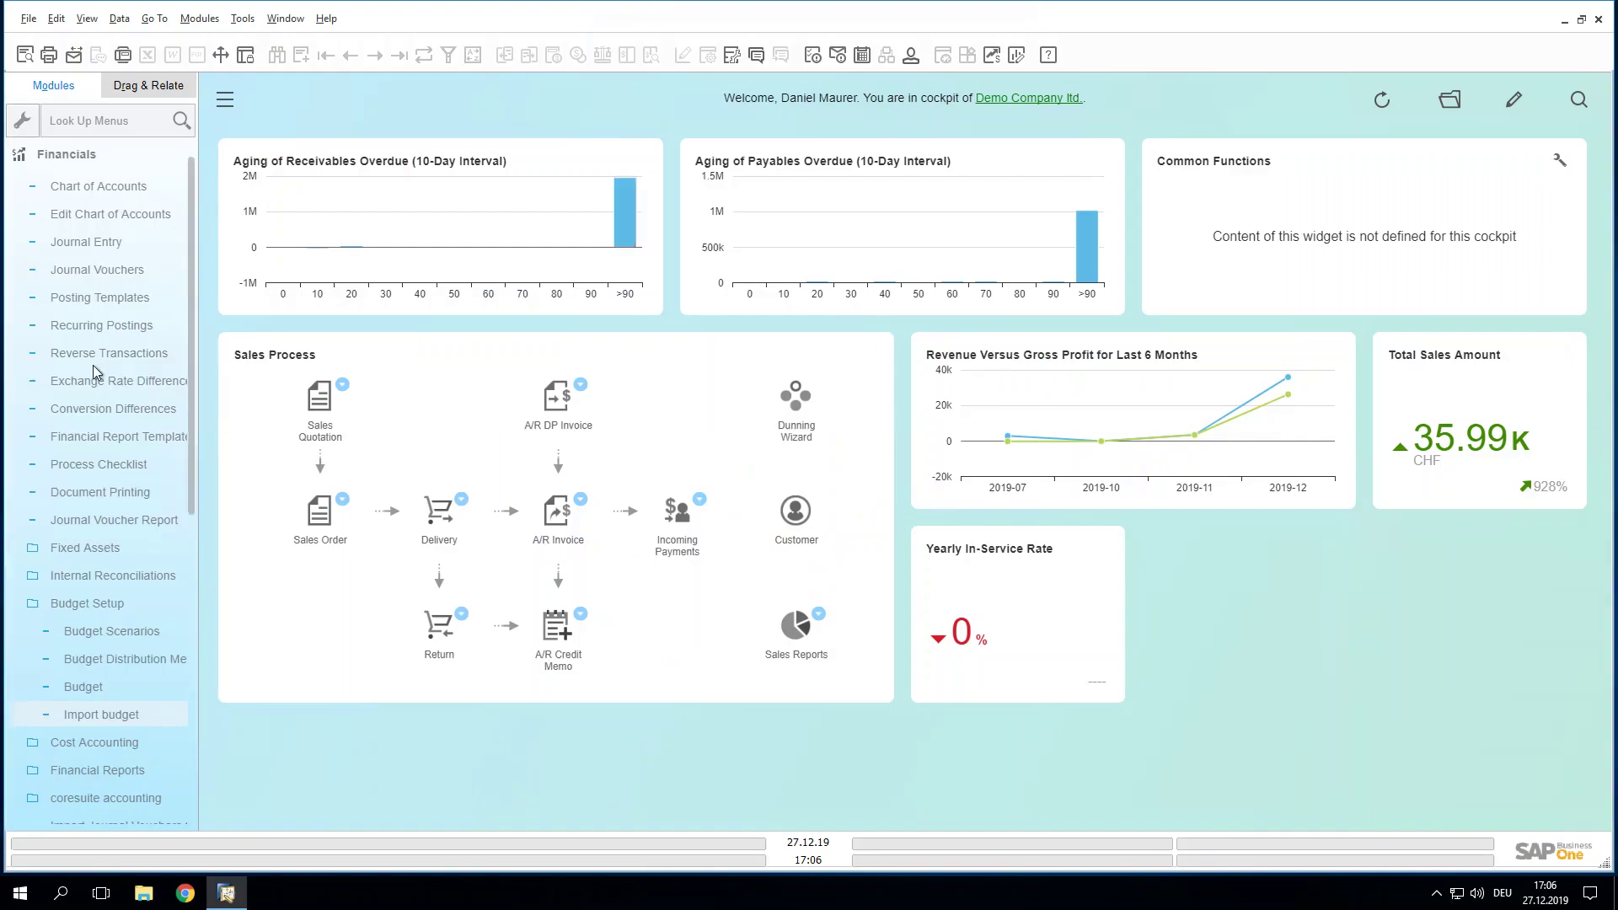
left_click(128, 716)
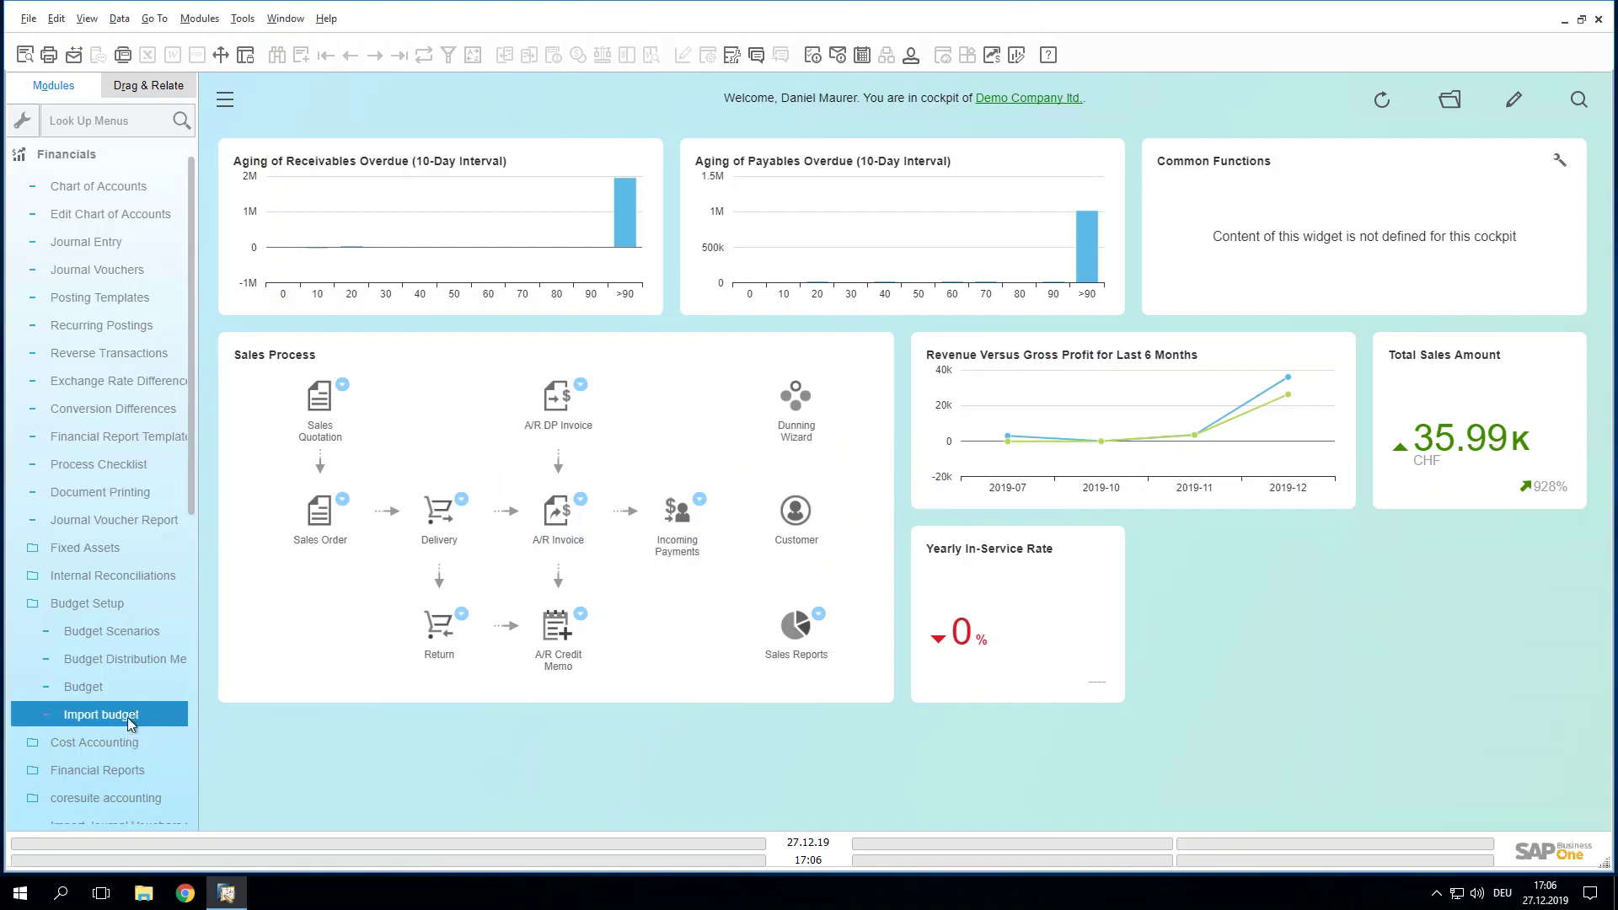
left_click_drag(468, 251, 603, 234)
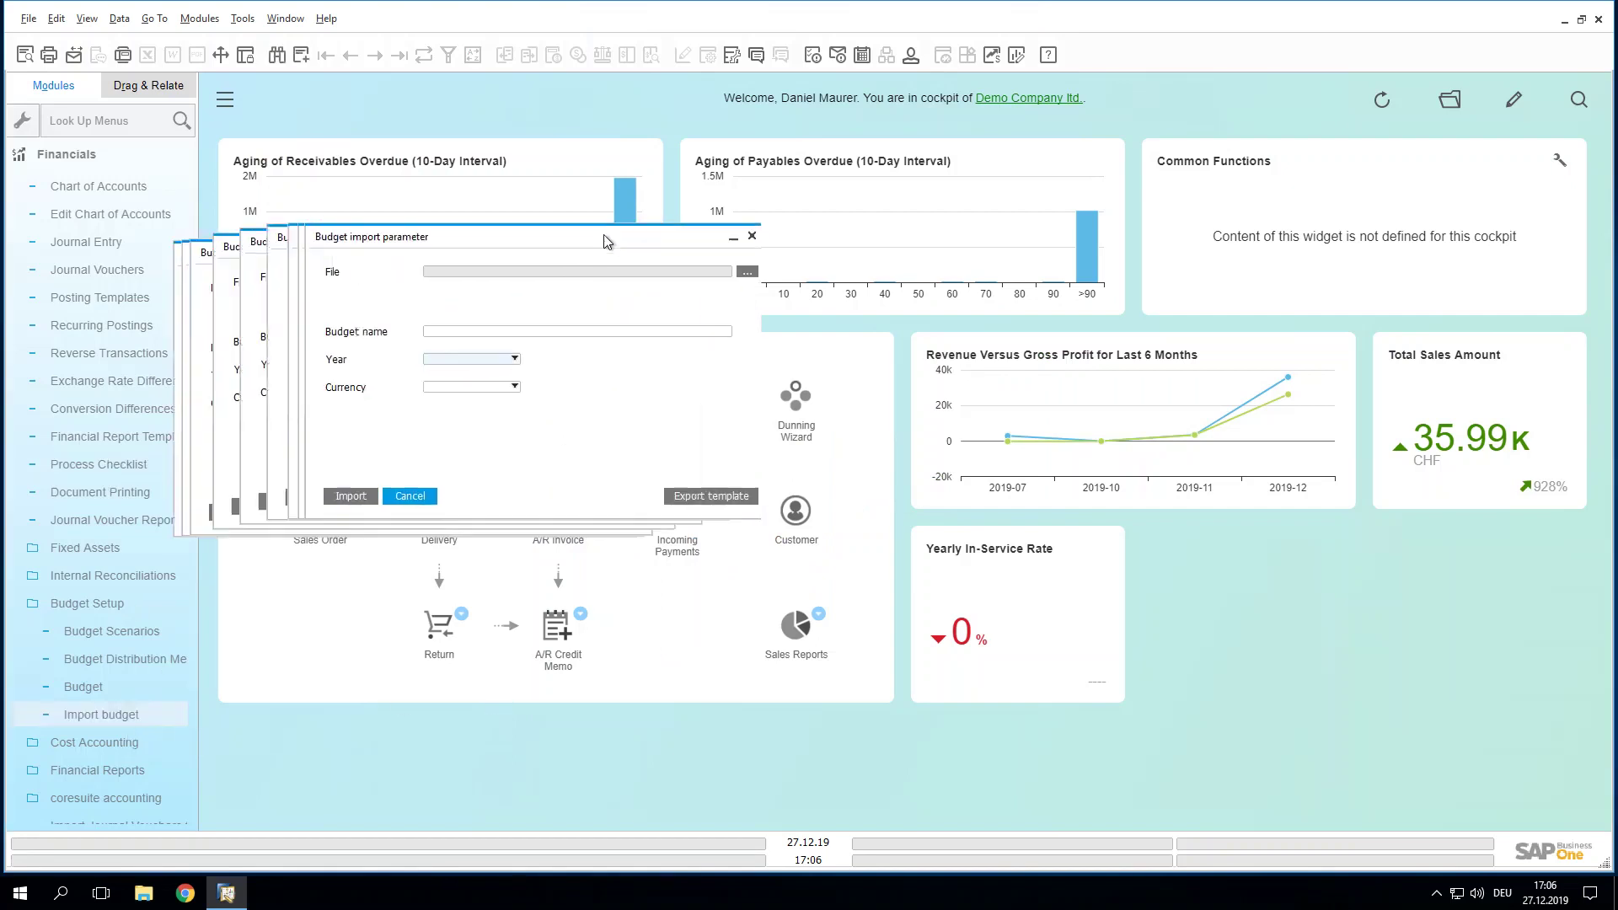
left_click(755, 274)
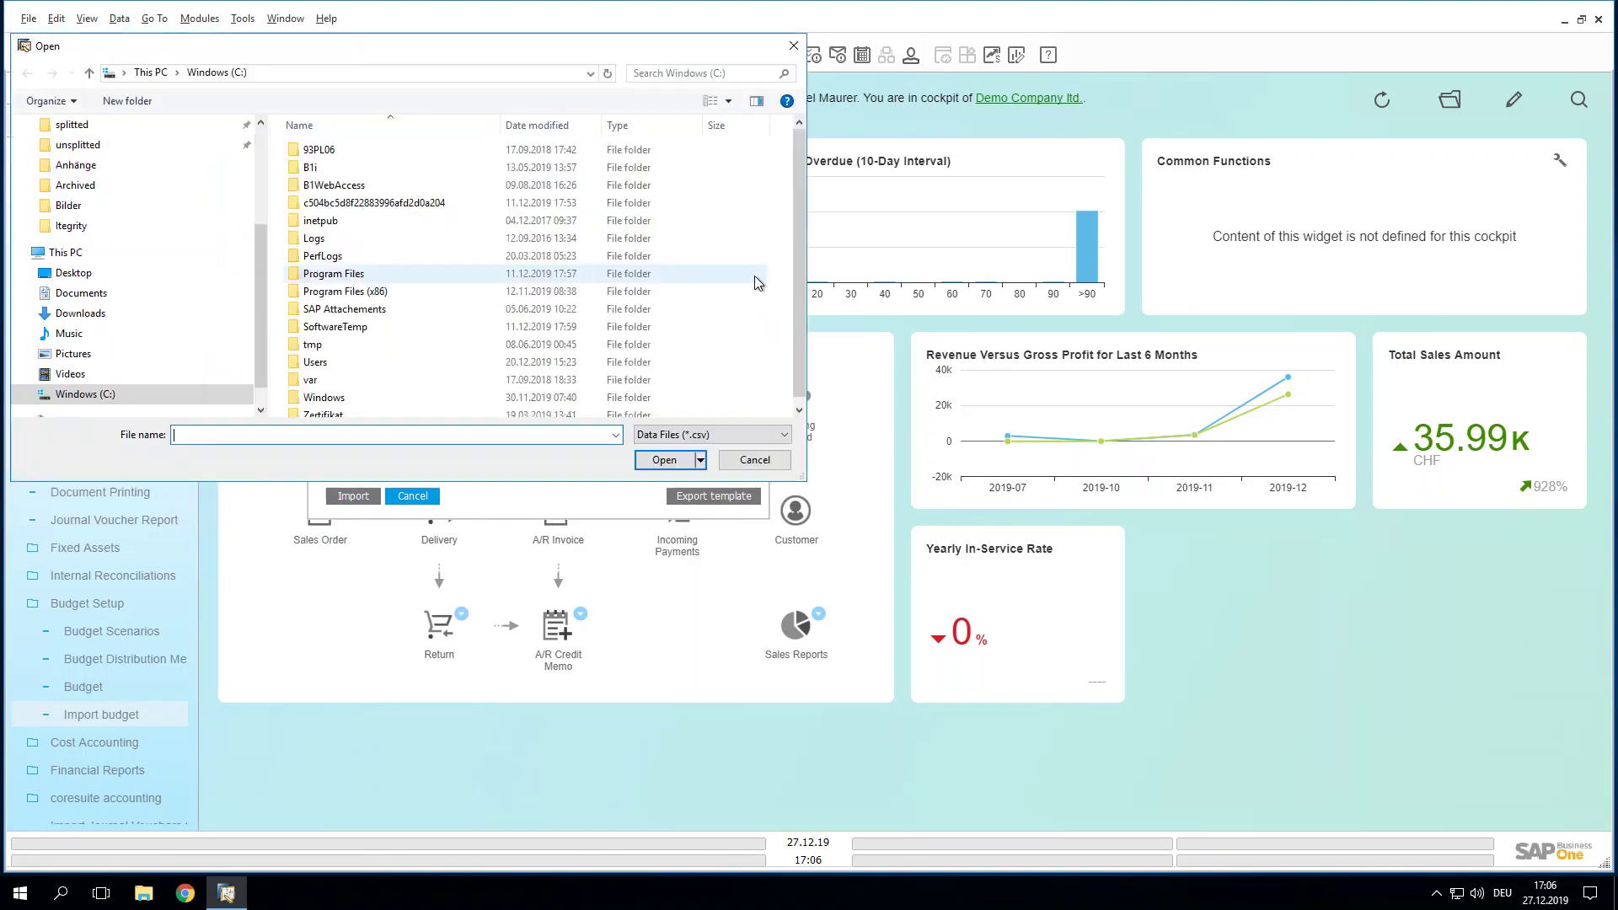
left_click(102, 274)
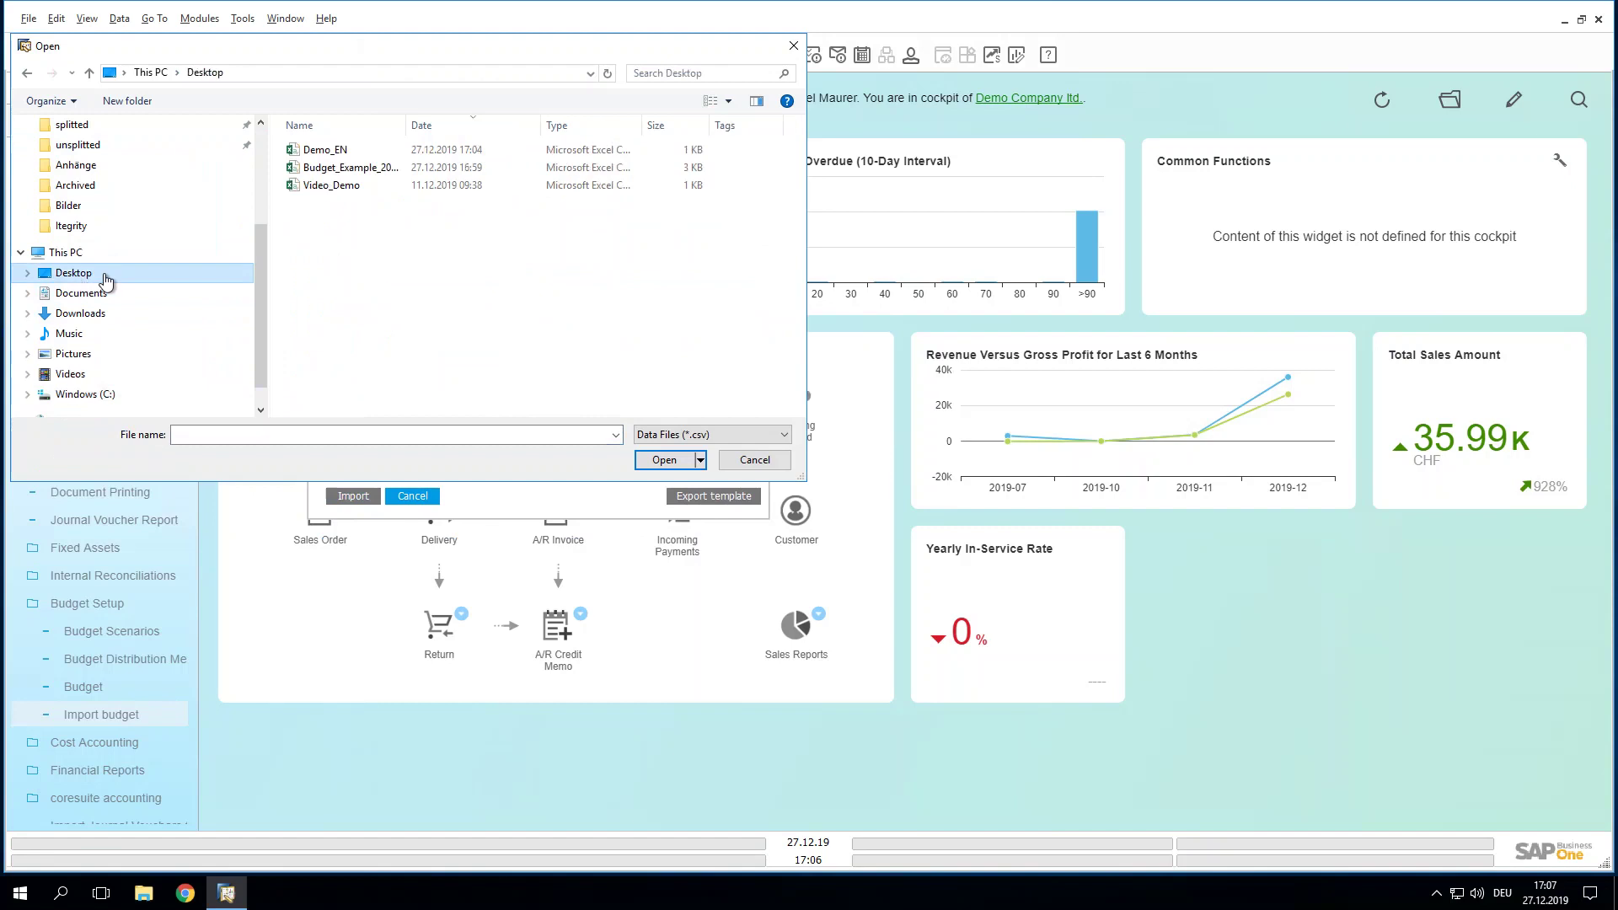
left_click(352, 173)
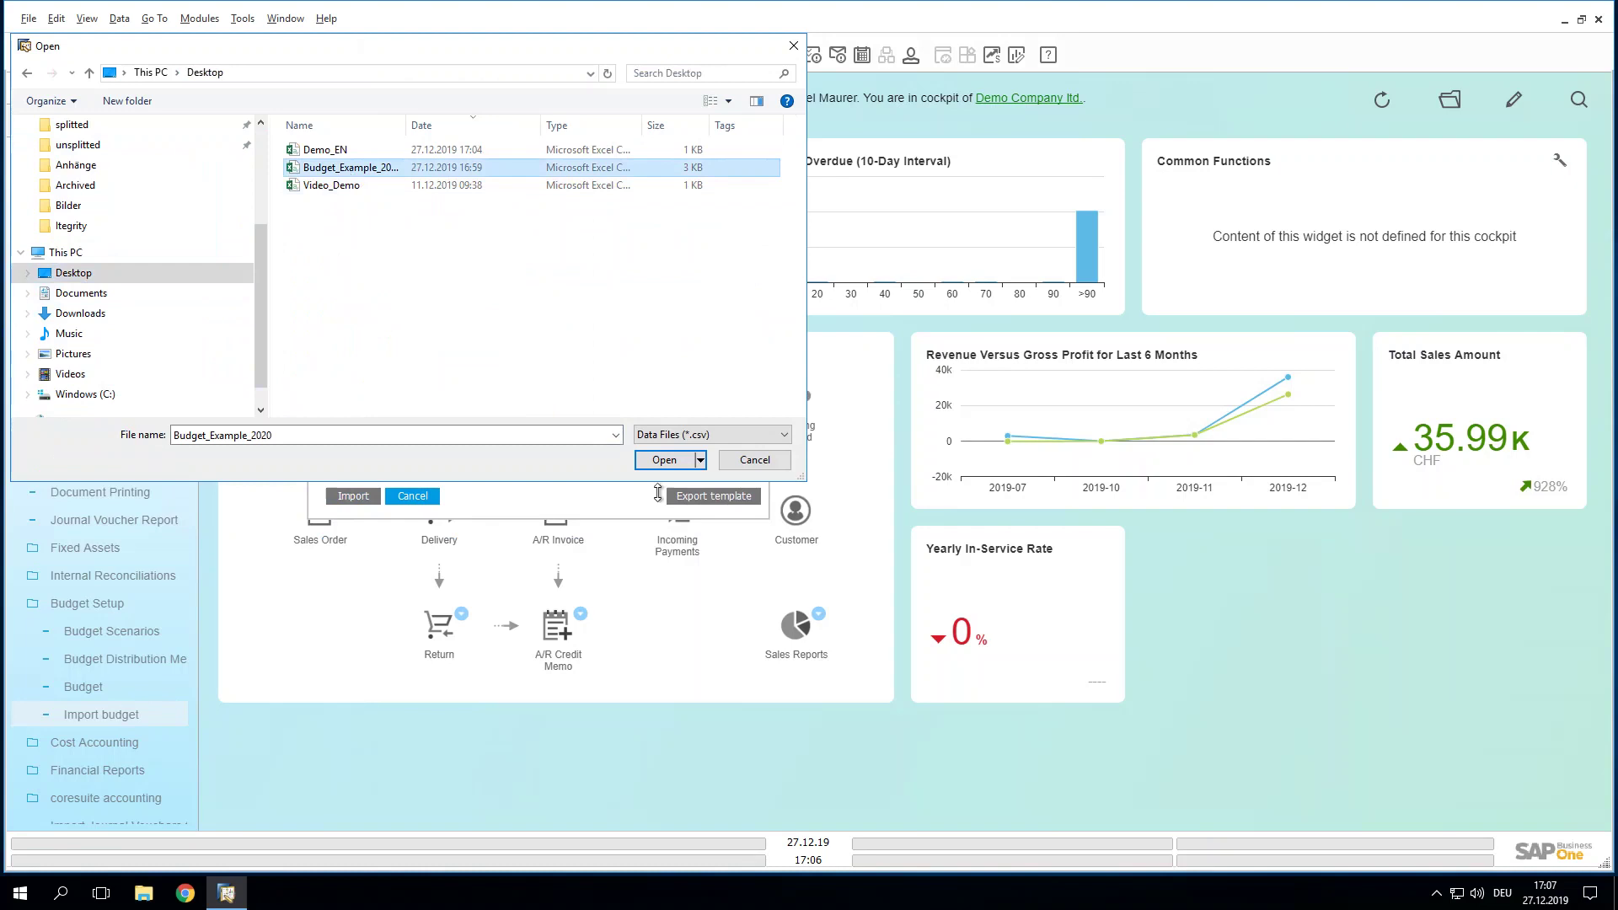
left_click(664, 461)
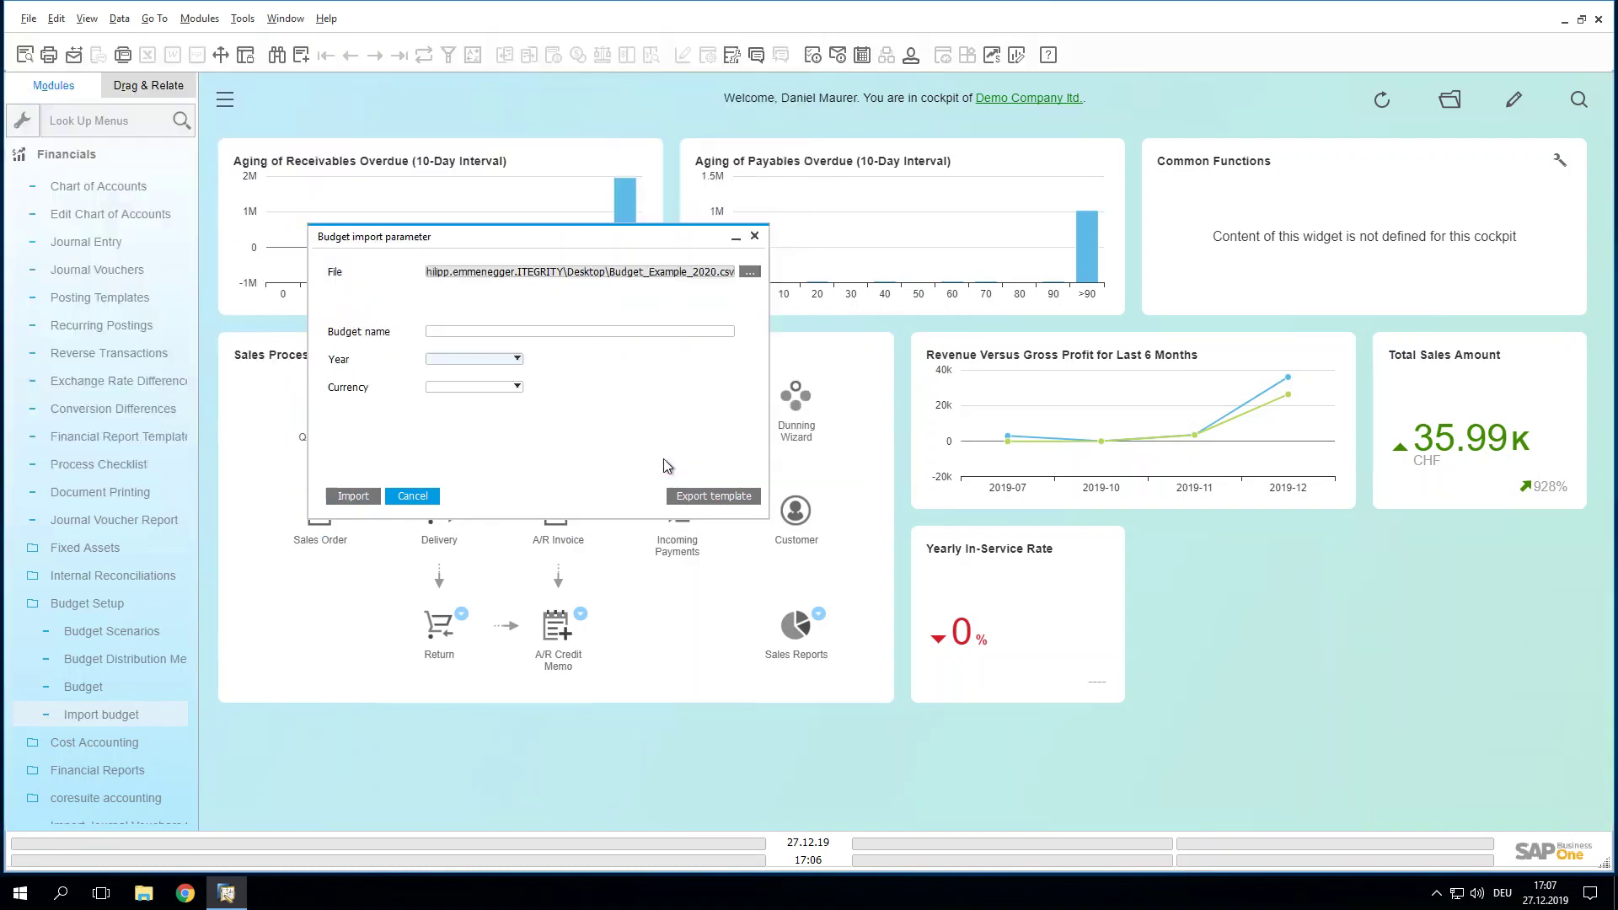
Step: Import it as budget Example EN for year 2020 in local currency
left_click(512, 329)
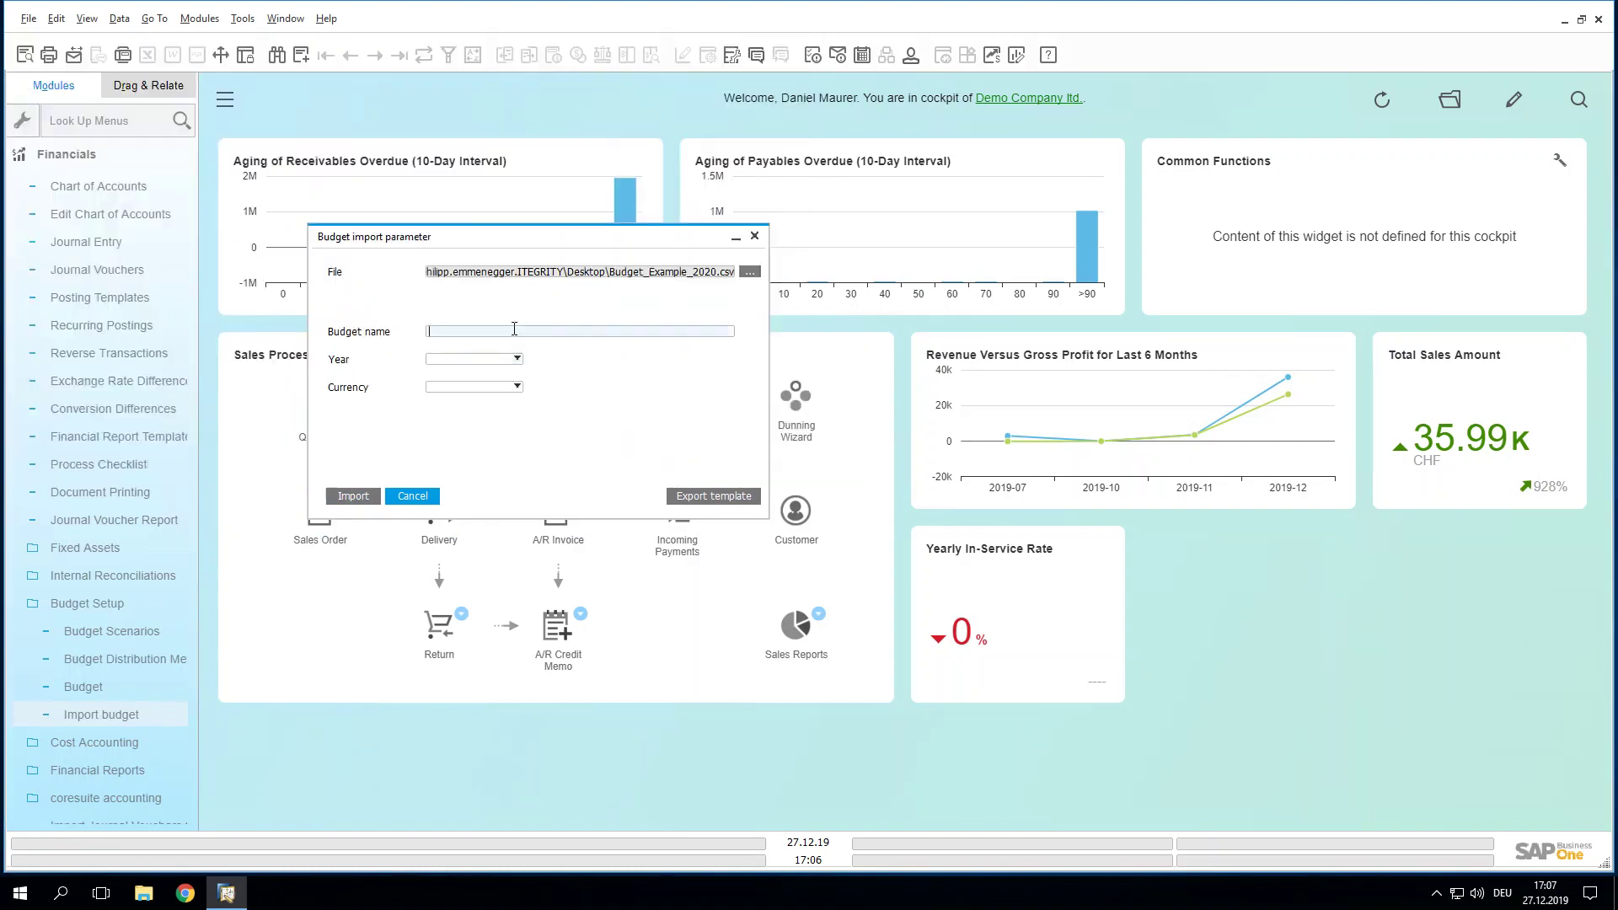
type("Example EN")
left_click(480, 361)
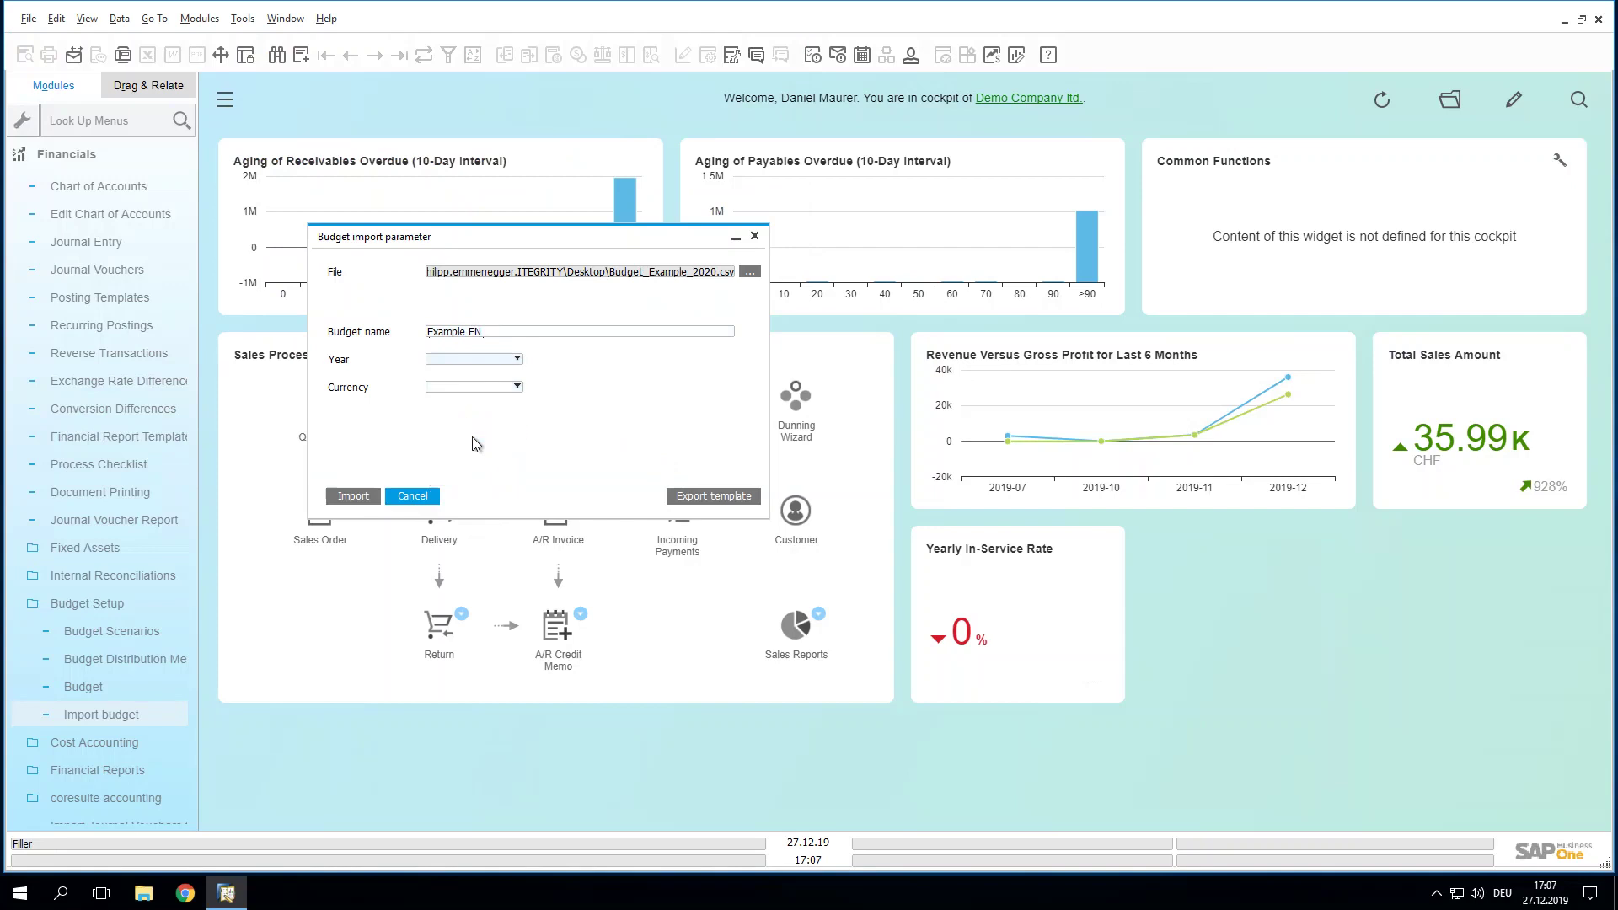
left_click(516, 385)
left_click(504, 404)
left_click(341, 496)
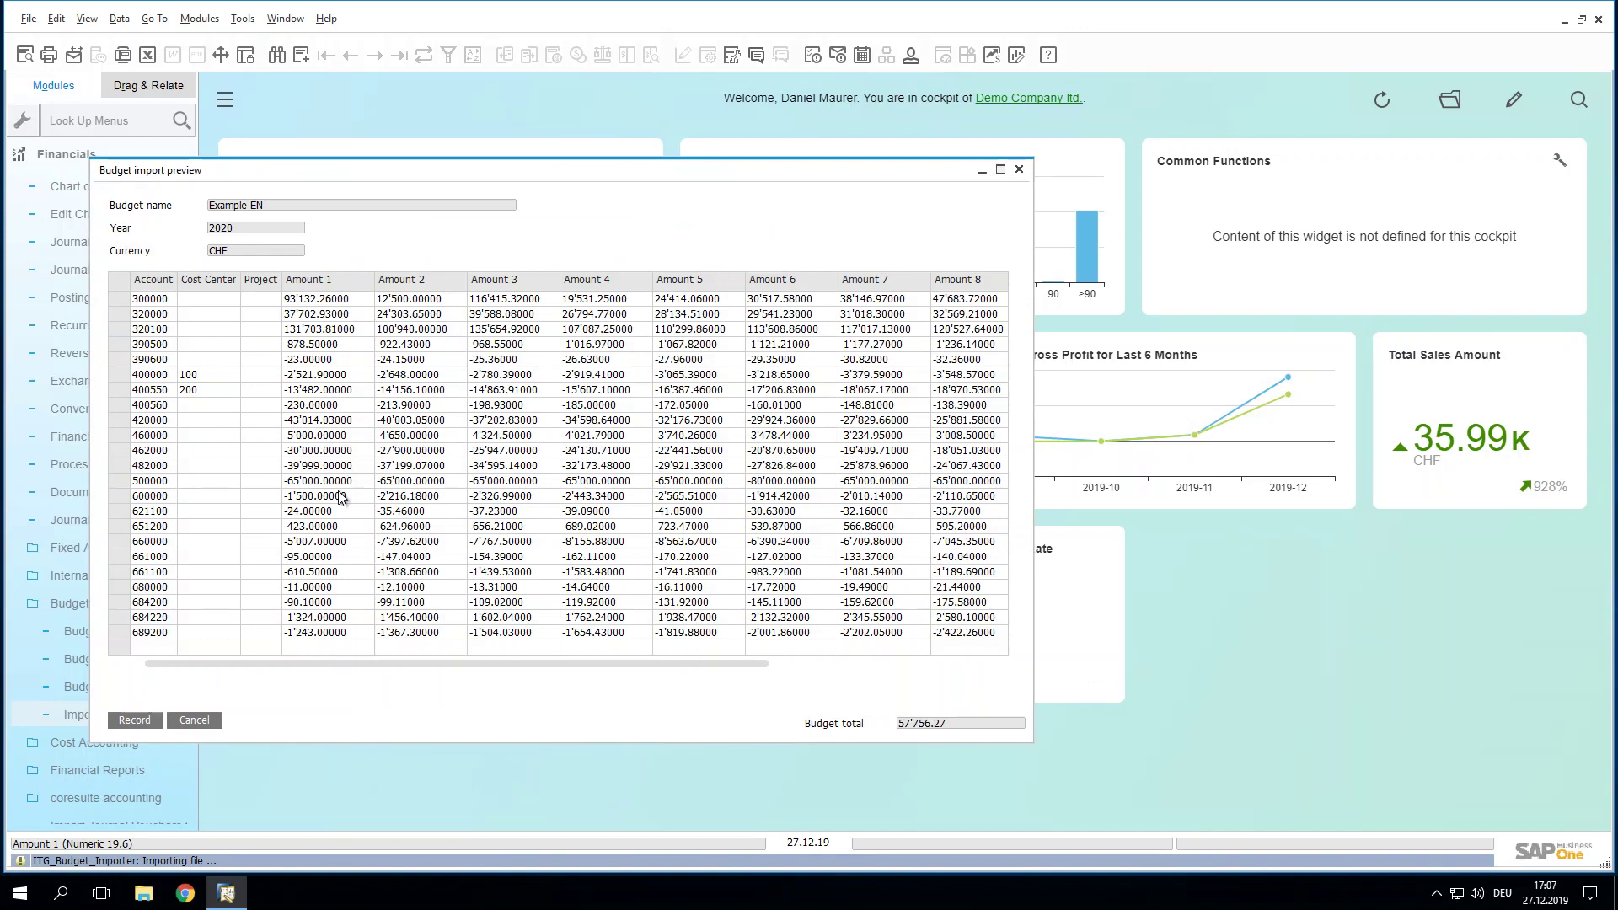
Step: Check the amounts for accounts 621100, 420000 and 400000 in the Example EN import preview
left_click(421, 511)
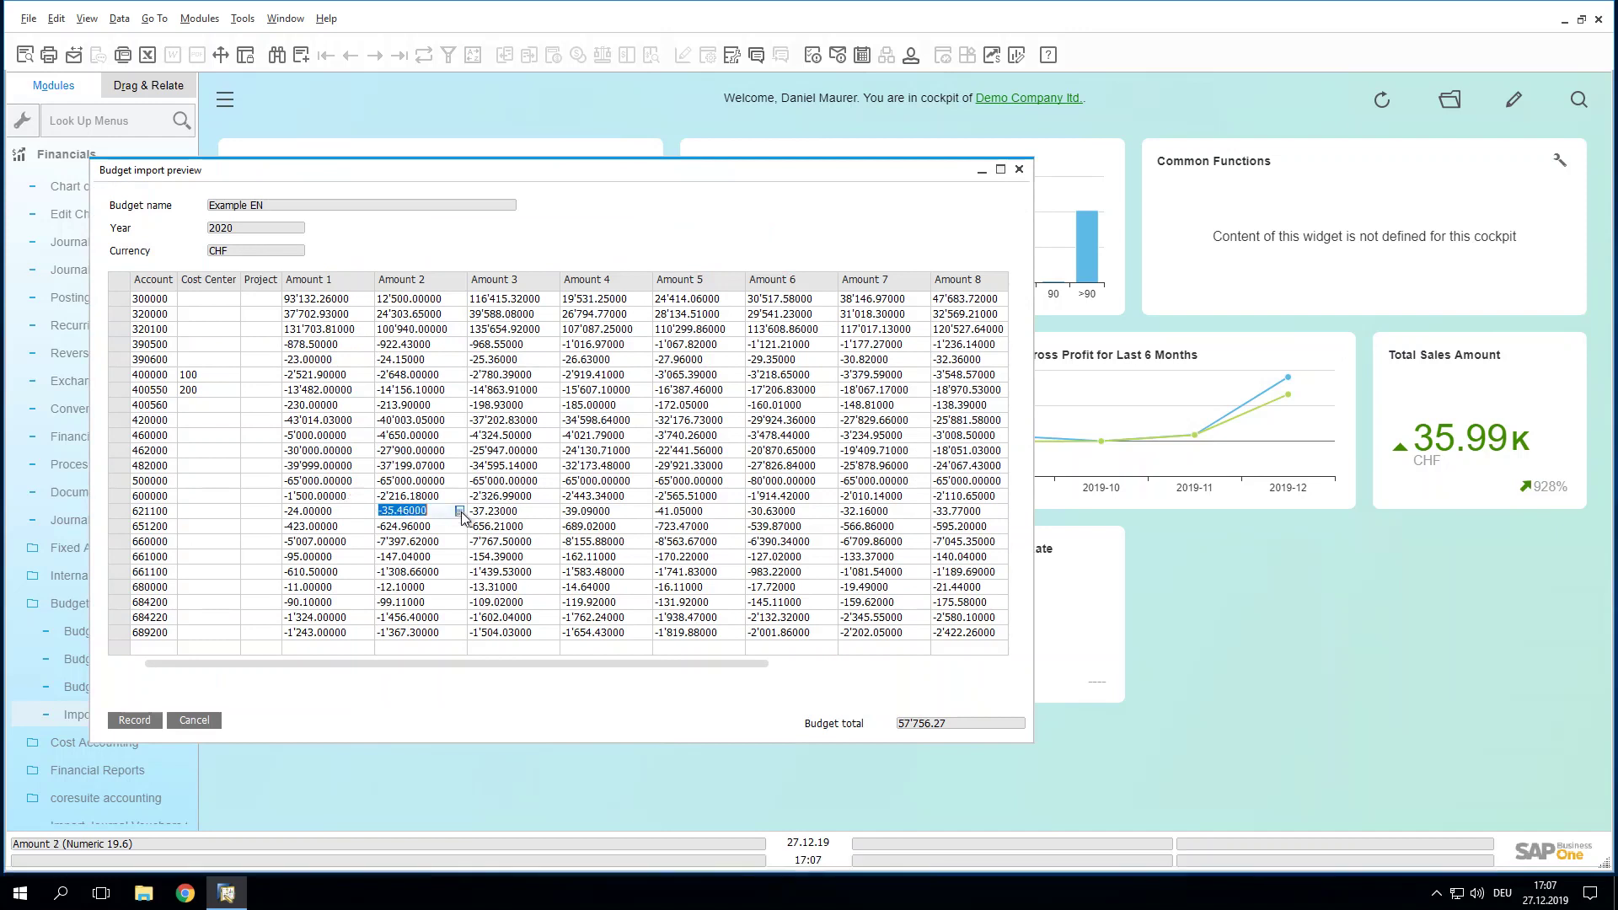
left_click(424, 420)
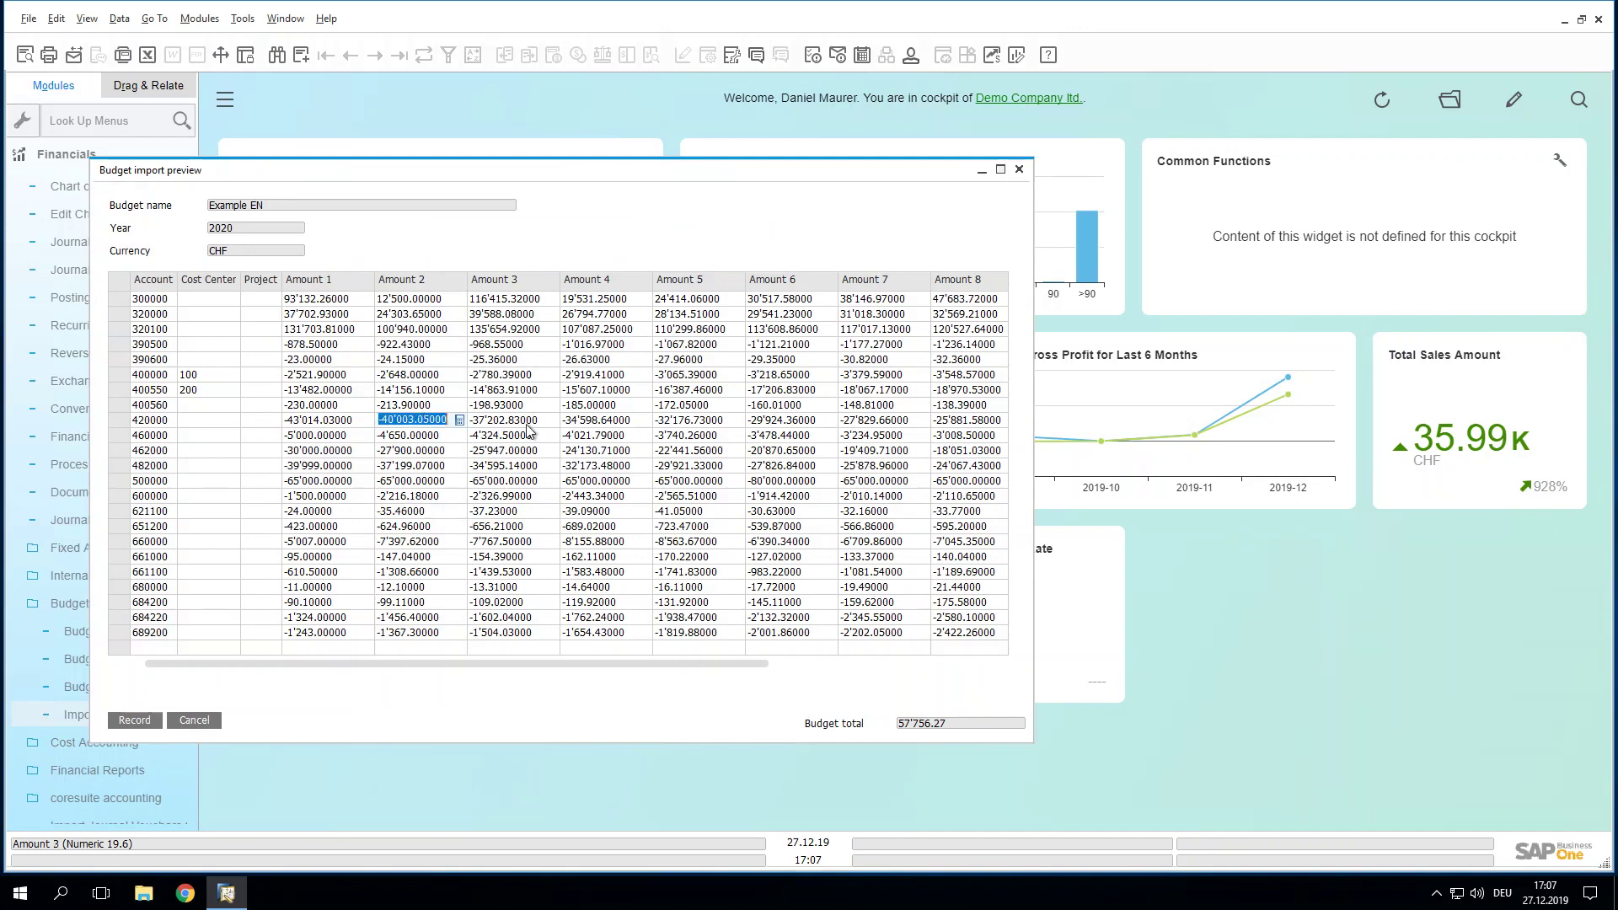
left_click(640, 377)
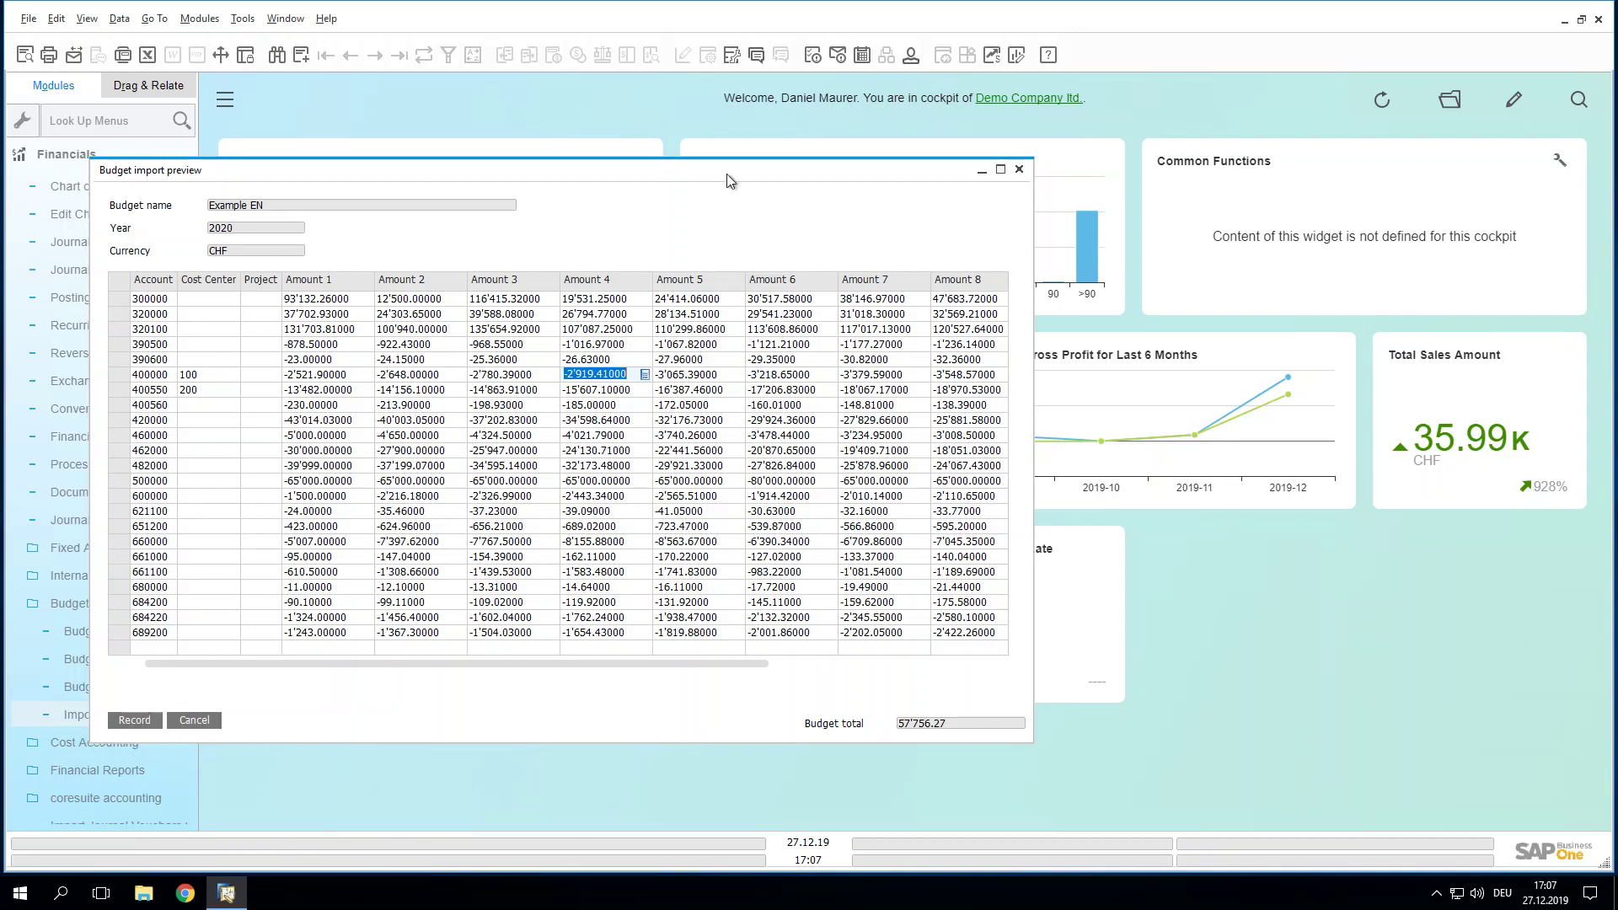
left_click_drag(727, 174, 838, 160)
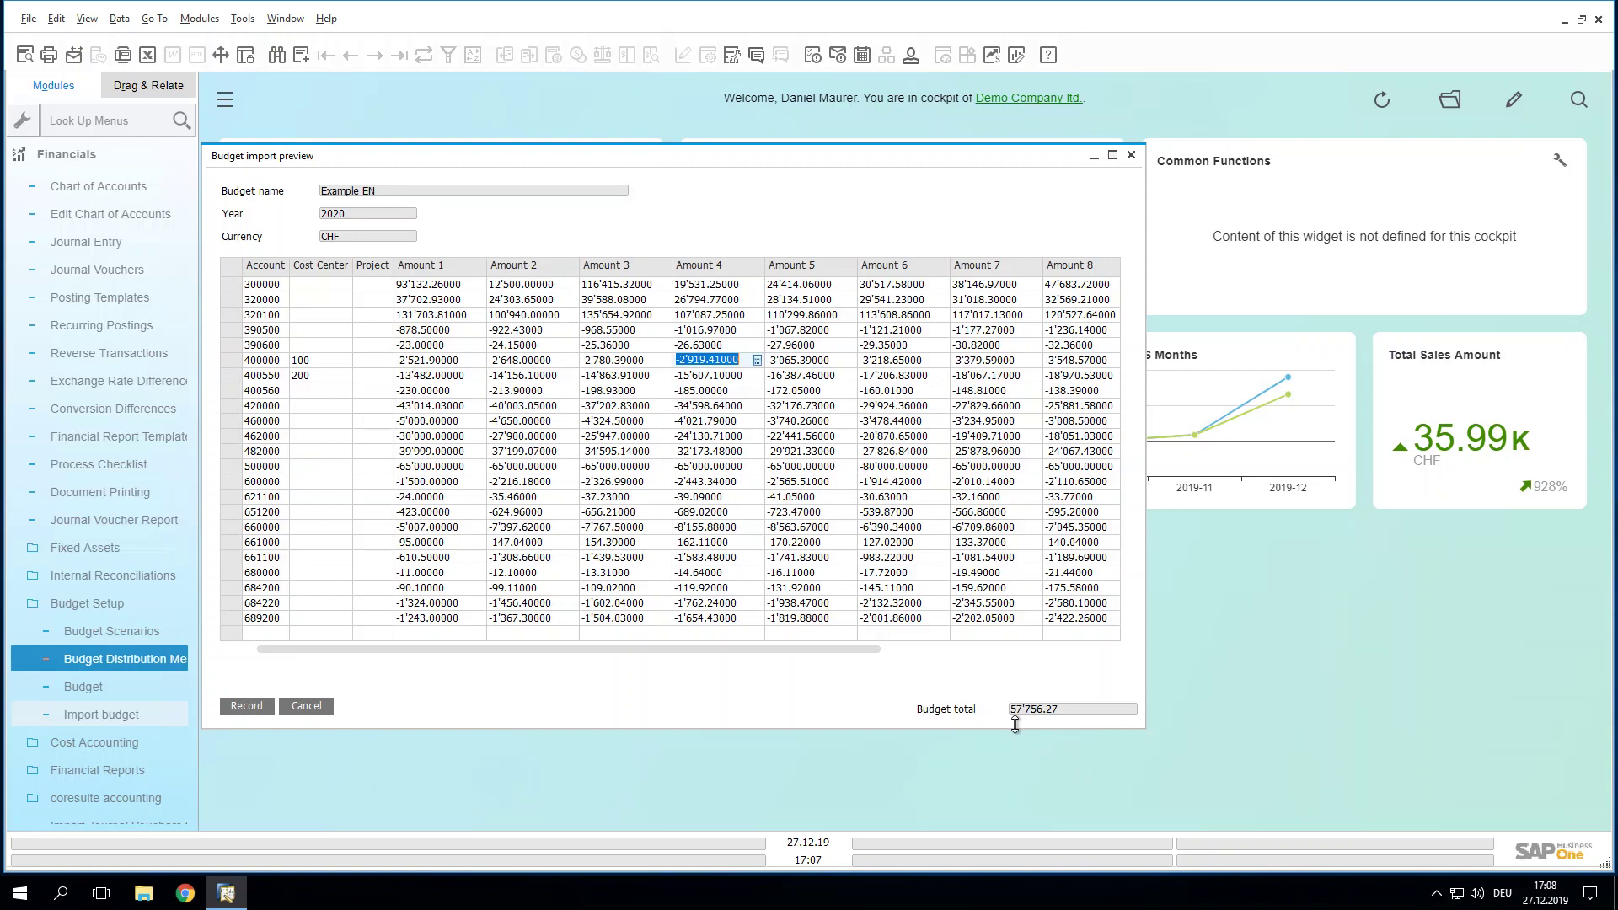
Step: Record the imported Example EN budget and acknowledge the 'Budget creation finished' message
left_click(248, 708)
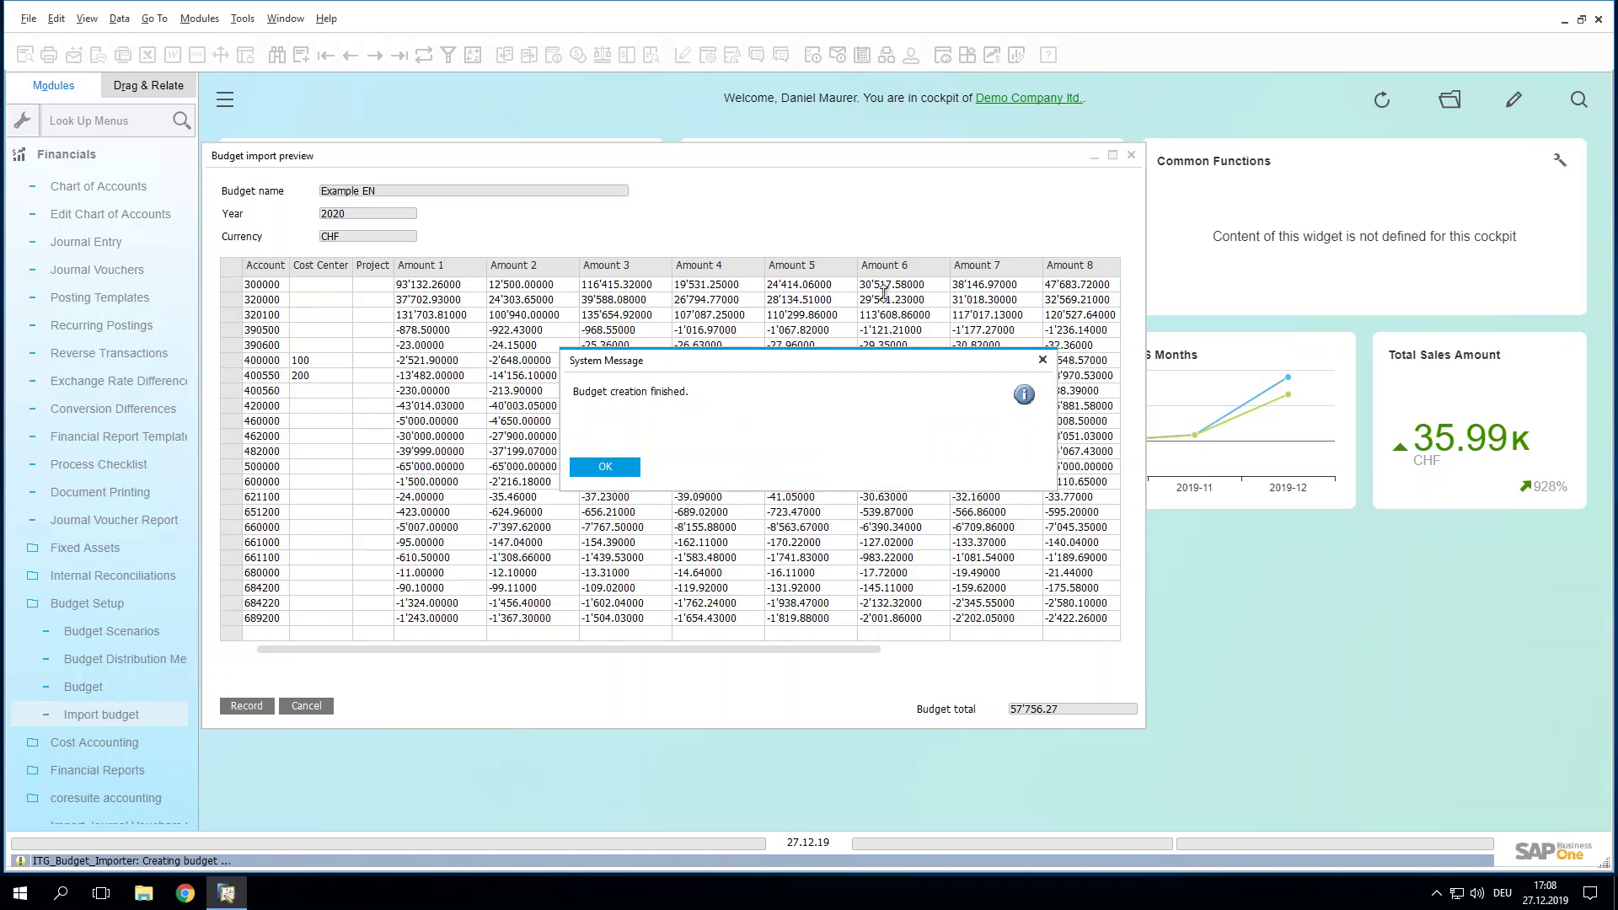
left_click_drag(706, 364, 708, 275)
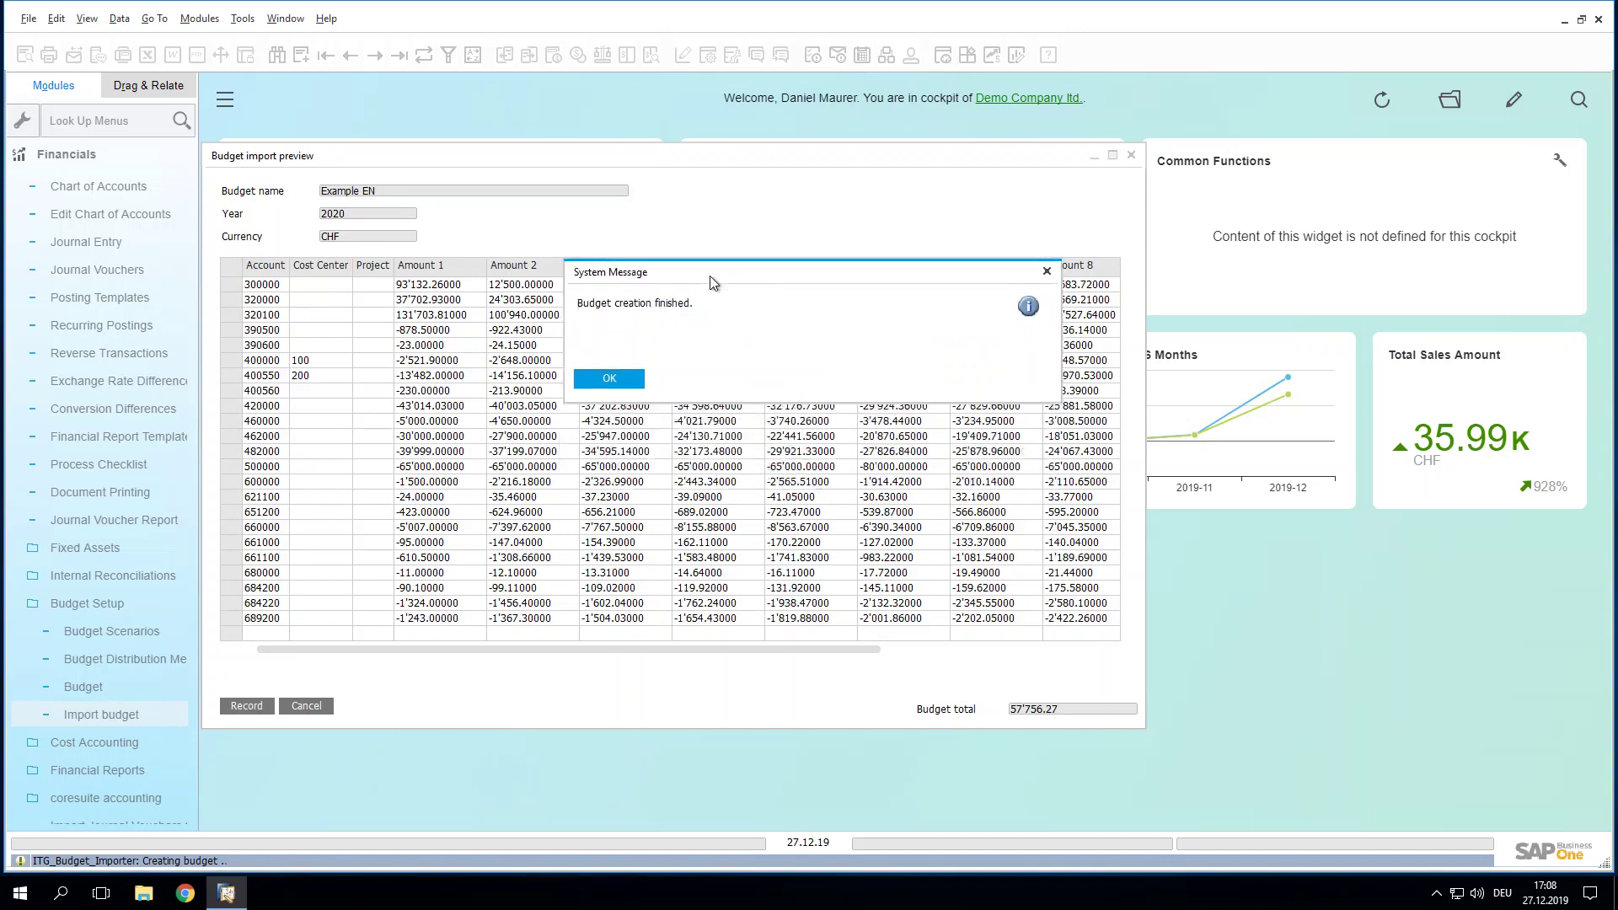
left_click(628, 384)
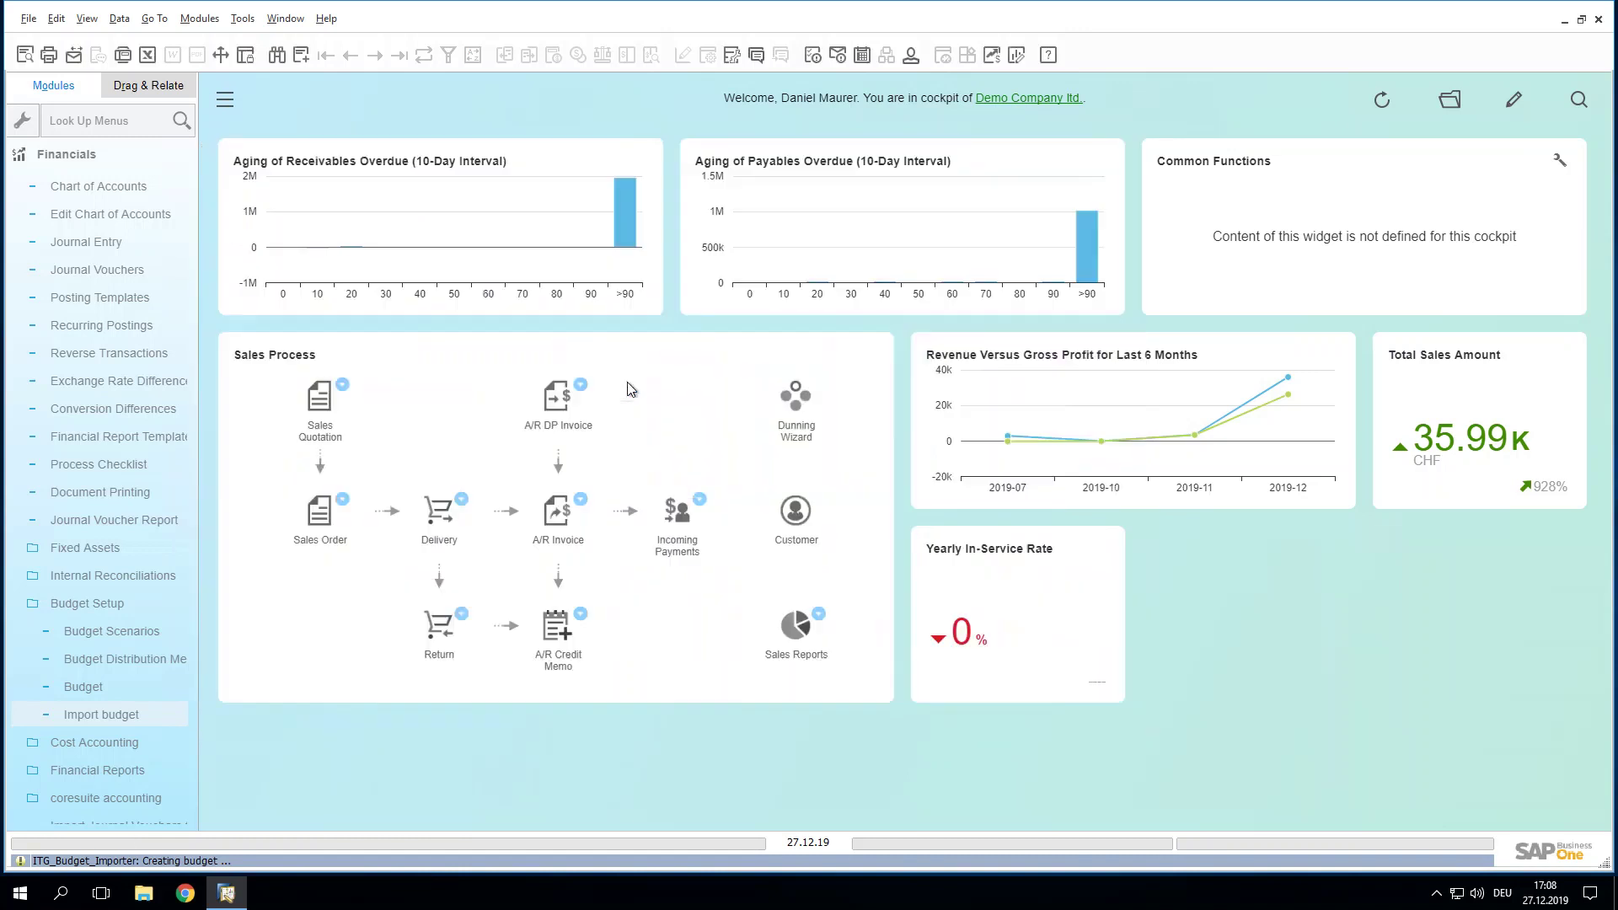
Step: Show Budget Scenarios for fiscal year 01.01.20 and review the Example EN scenarios' cost centers
left_click(66, 164)
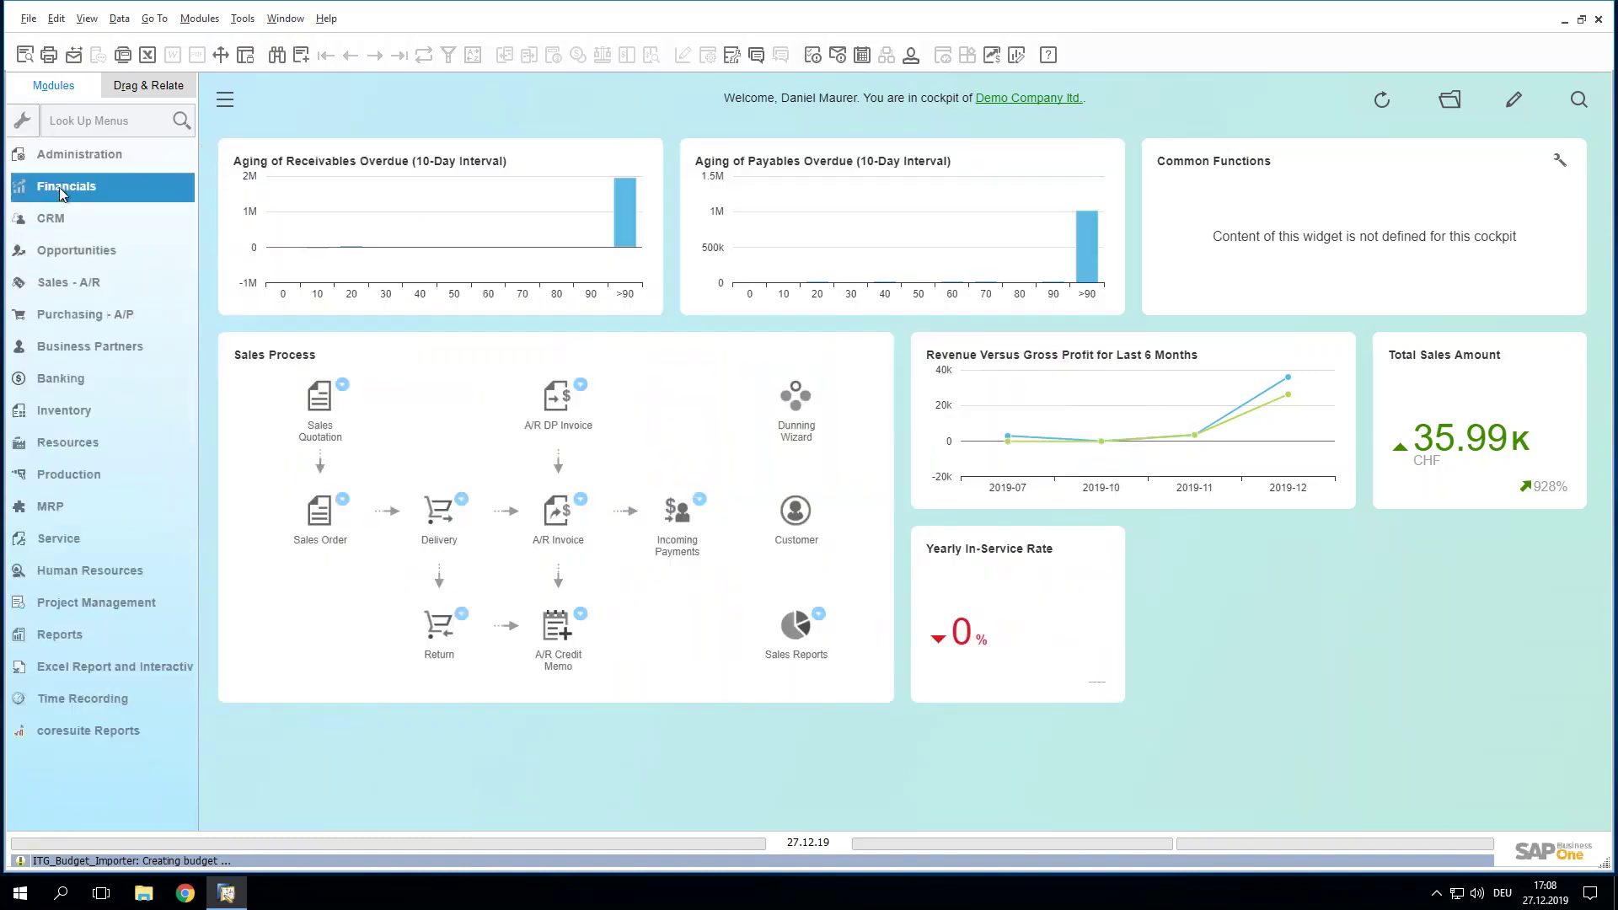
left_click(59, 187)
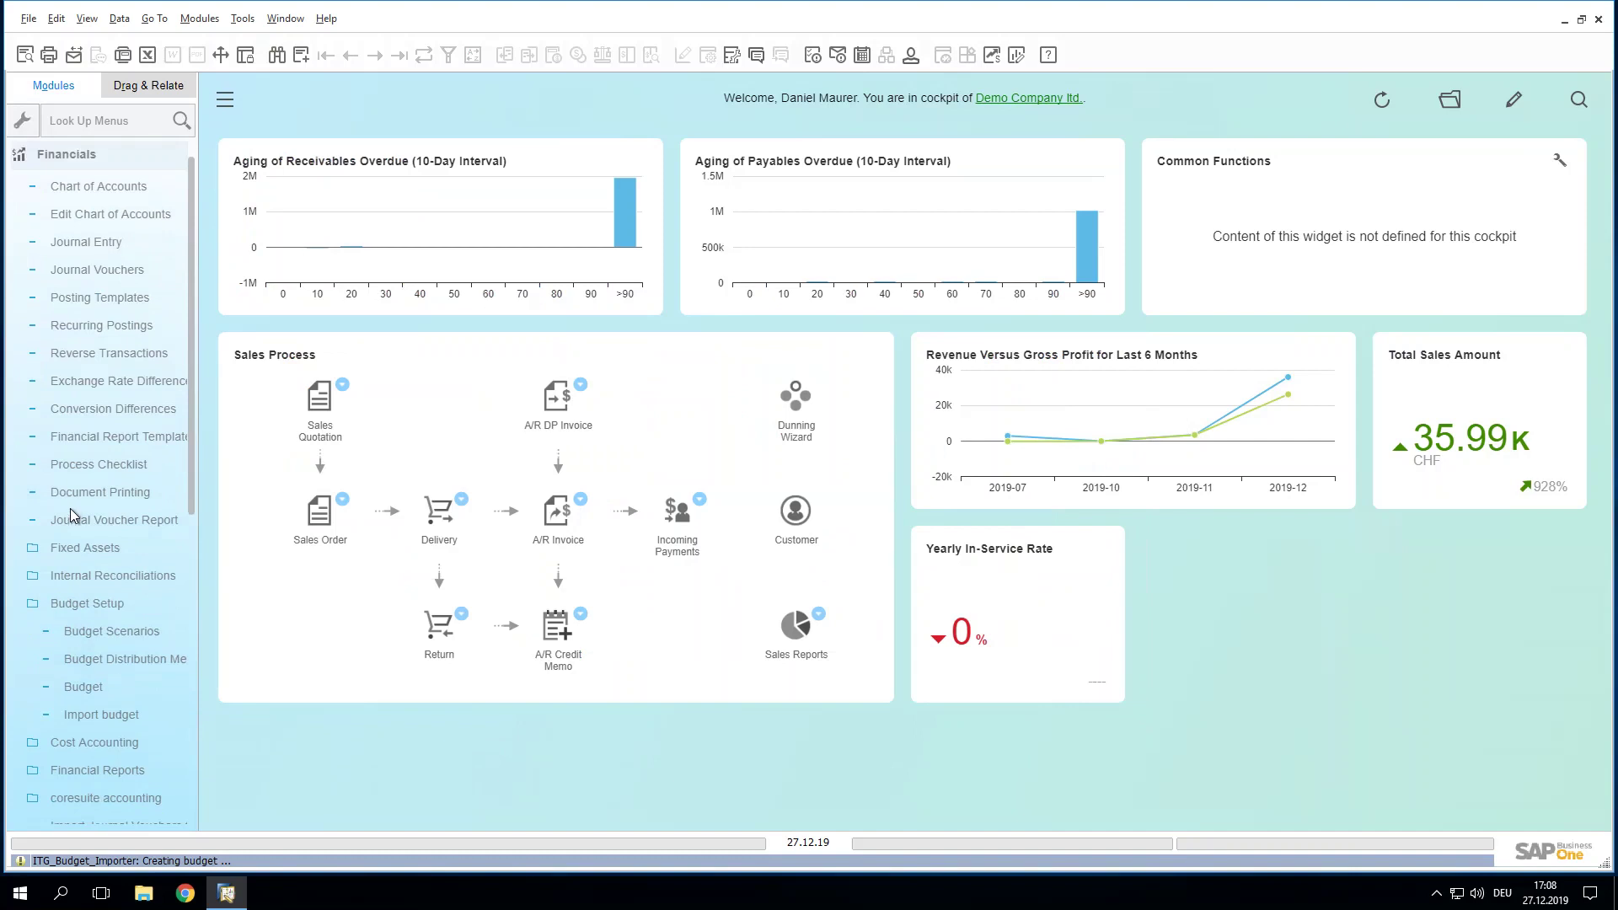
left_click(149, 632)
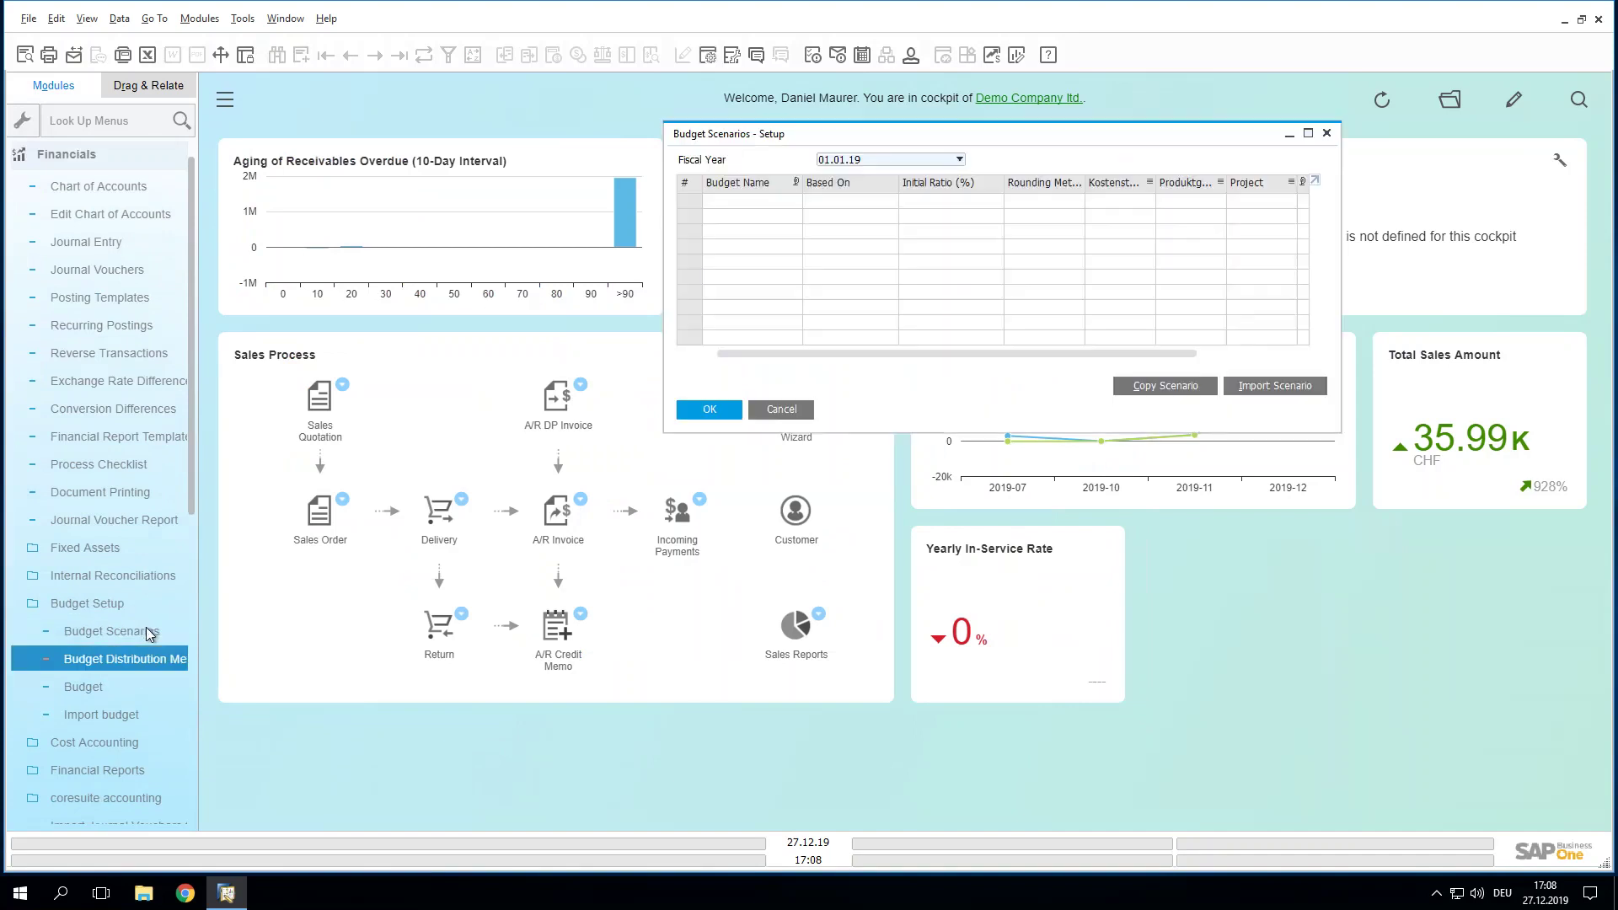
left_click(927, 162)
left_click(900, 386)
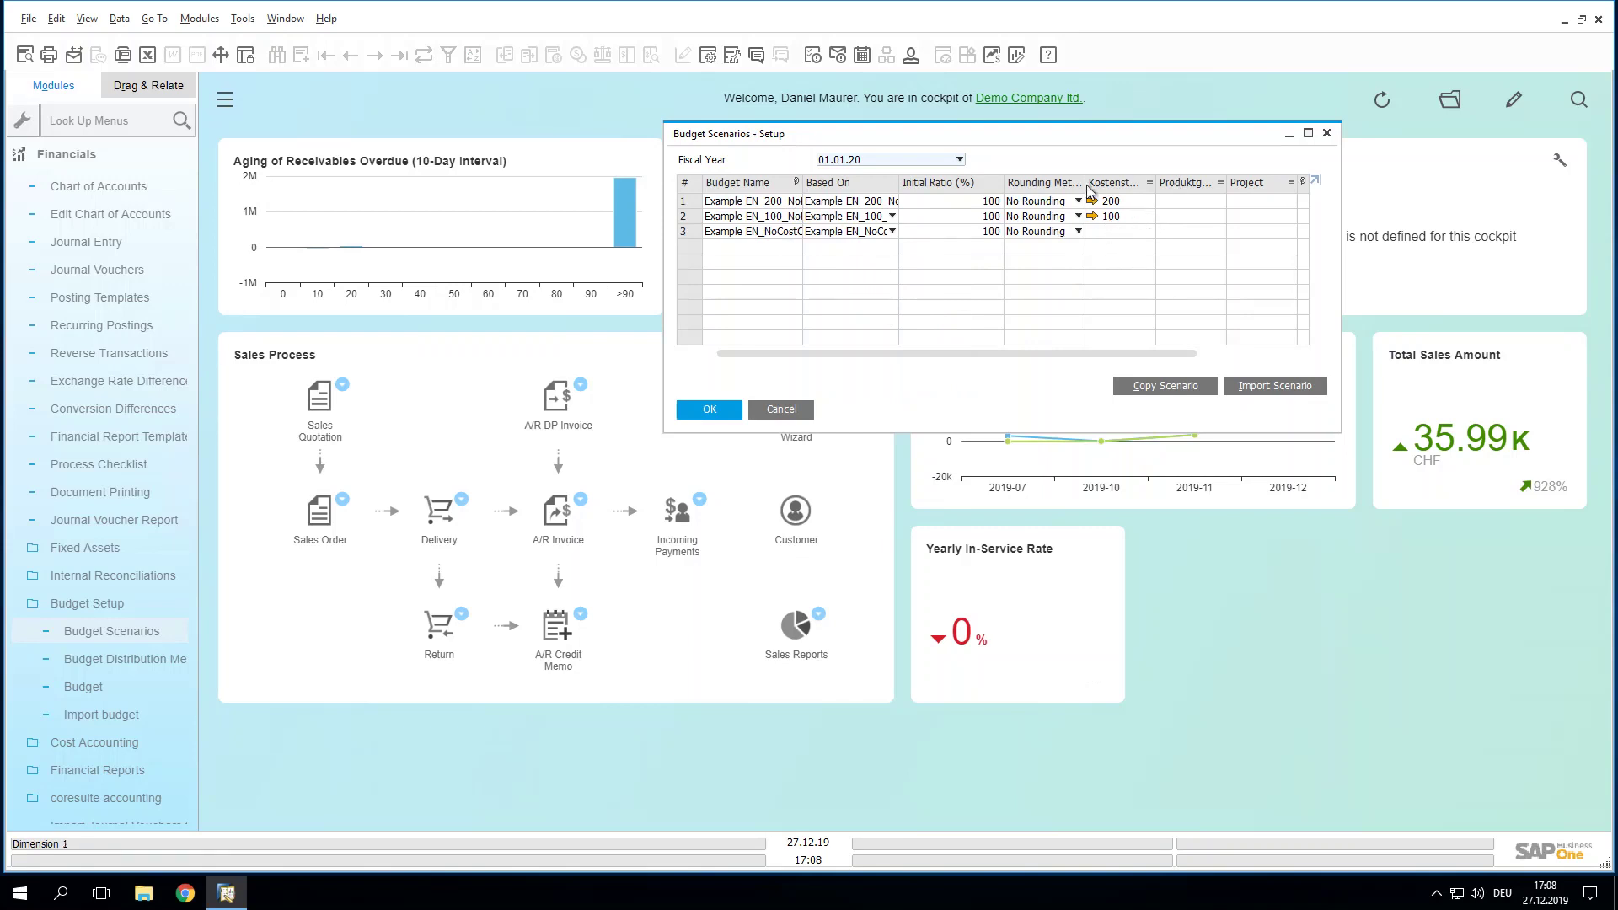
left_click(1123, 231)
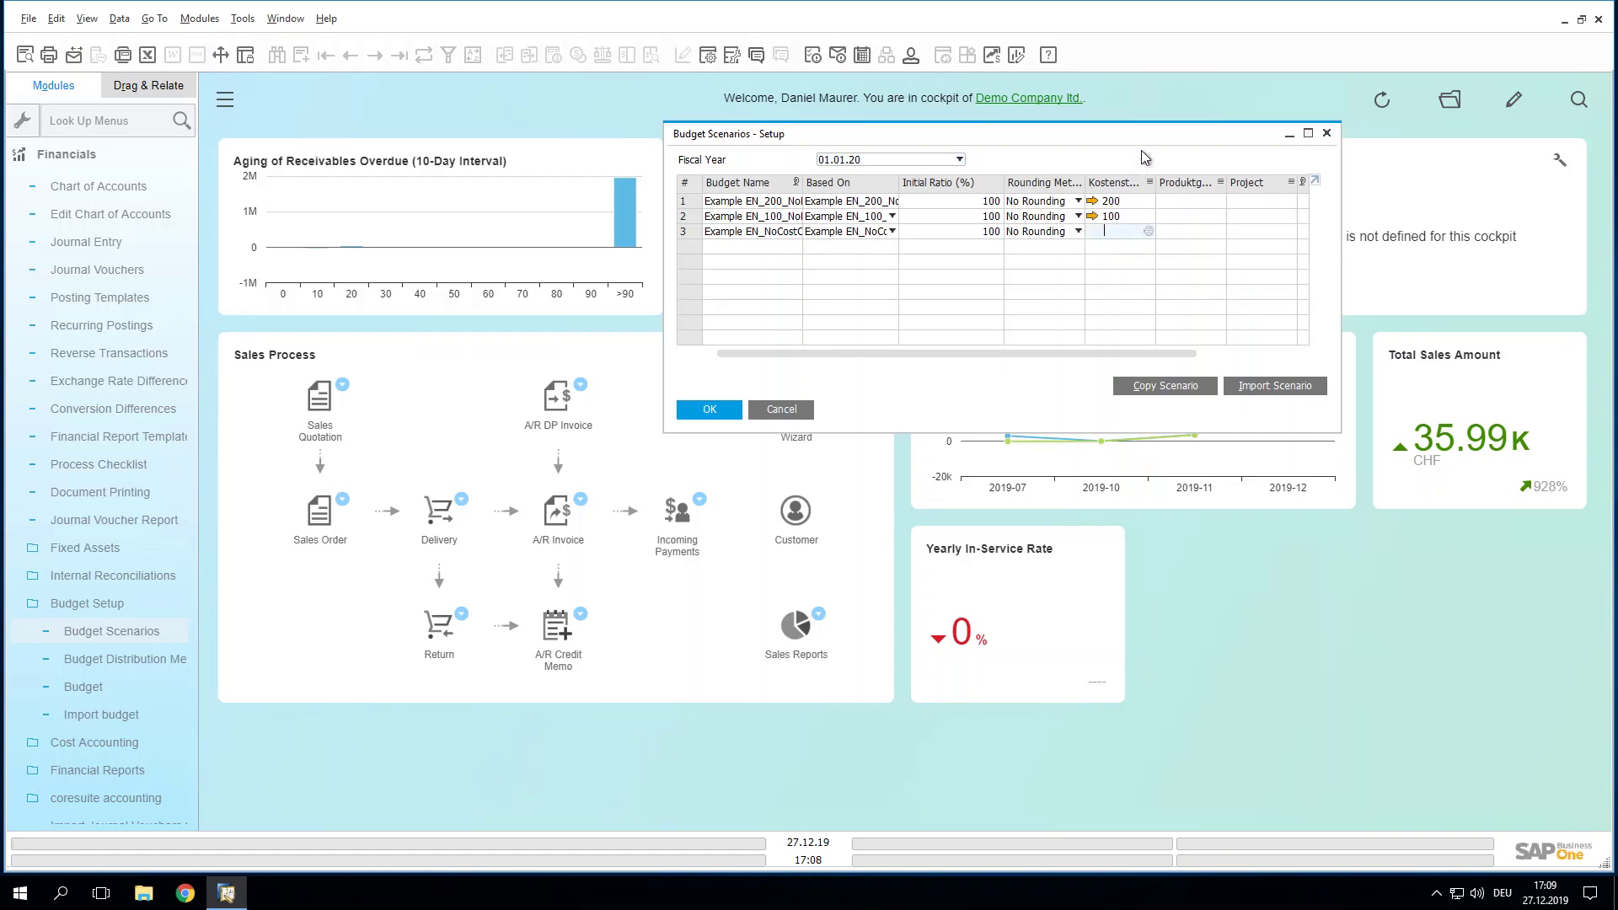
Step: Find the Profit and Loss vs. Budget report with menu search 5439 and open its parameters
left_click(127, 120)
type("5439")
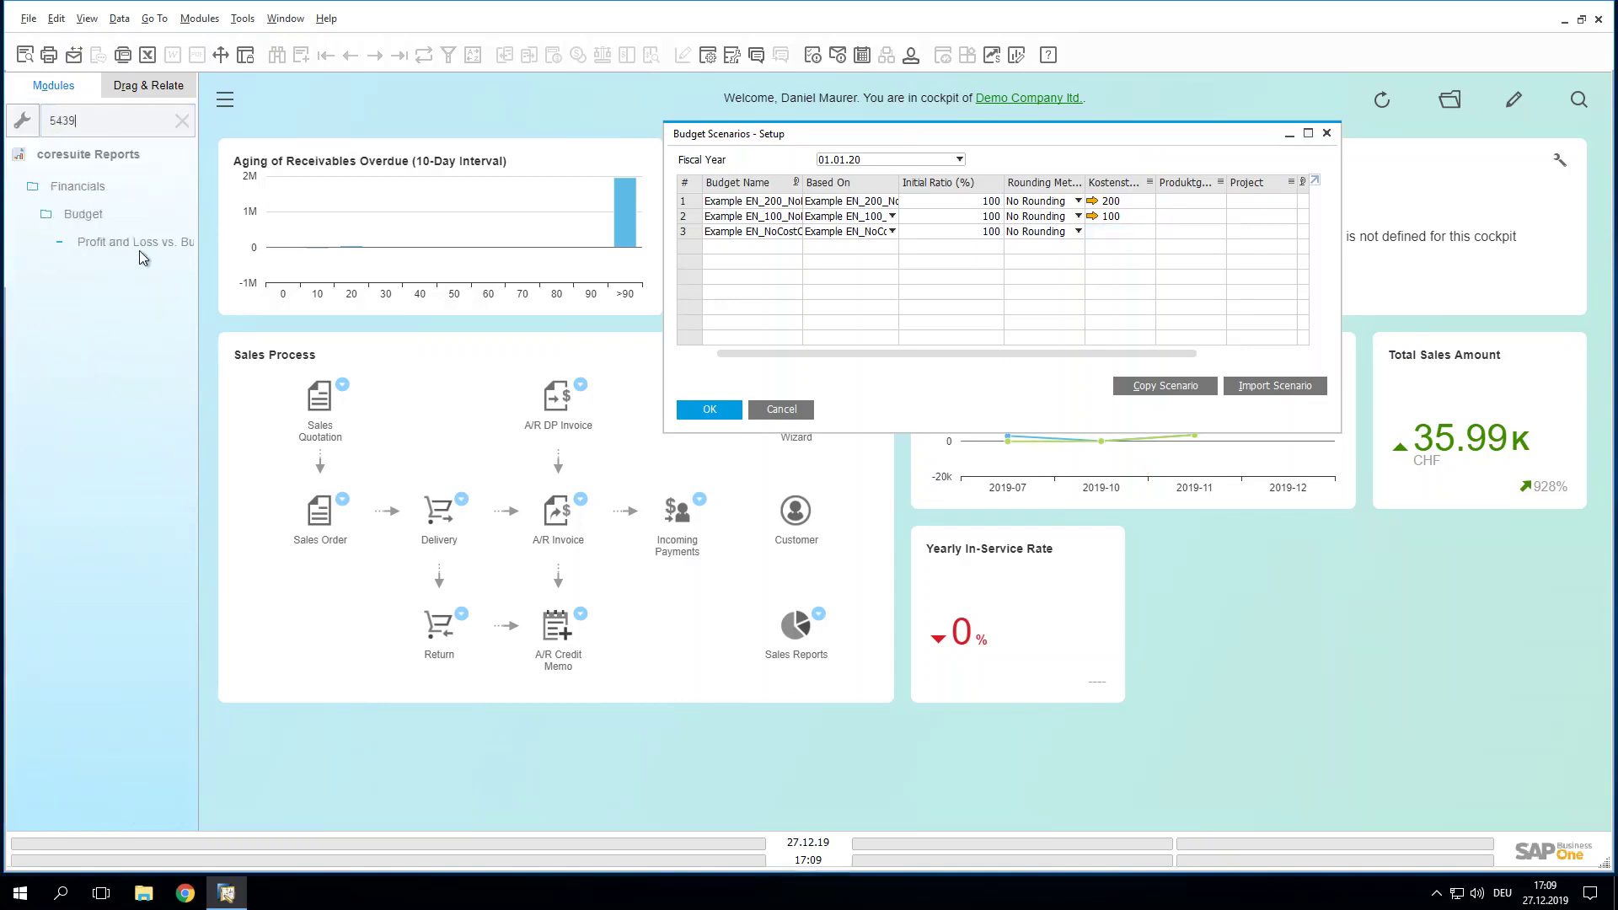
left_click(139, 248)
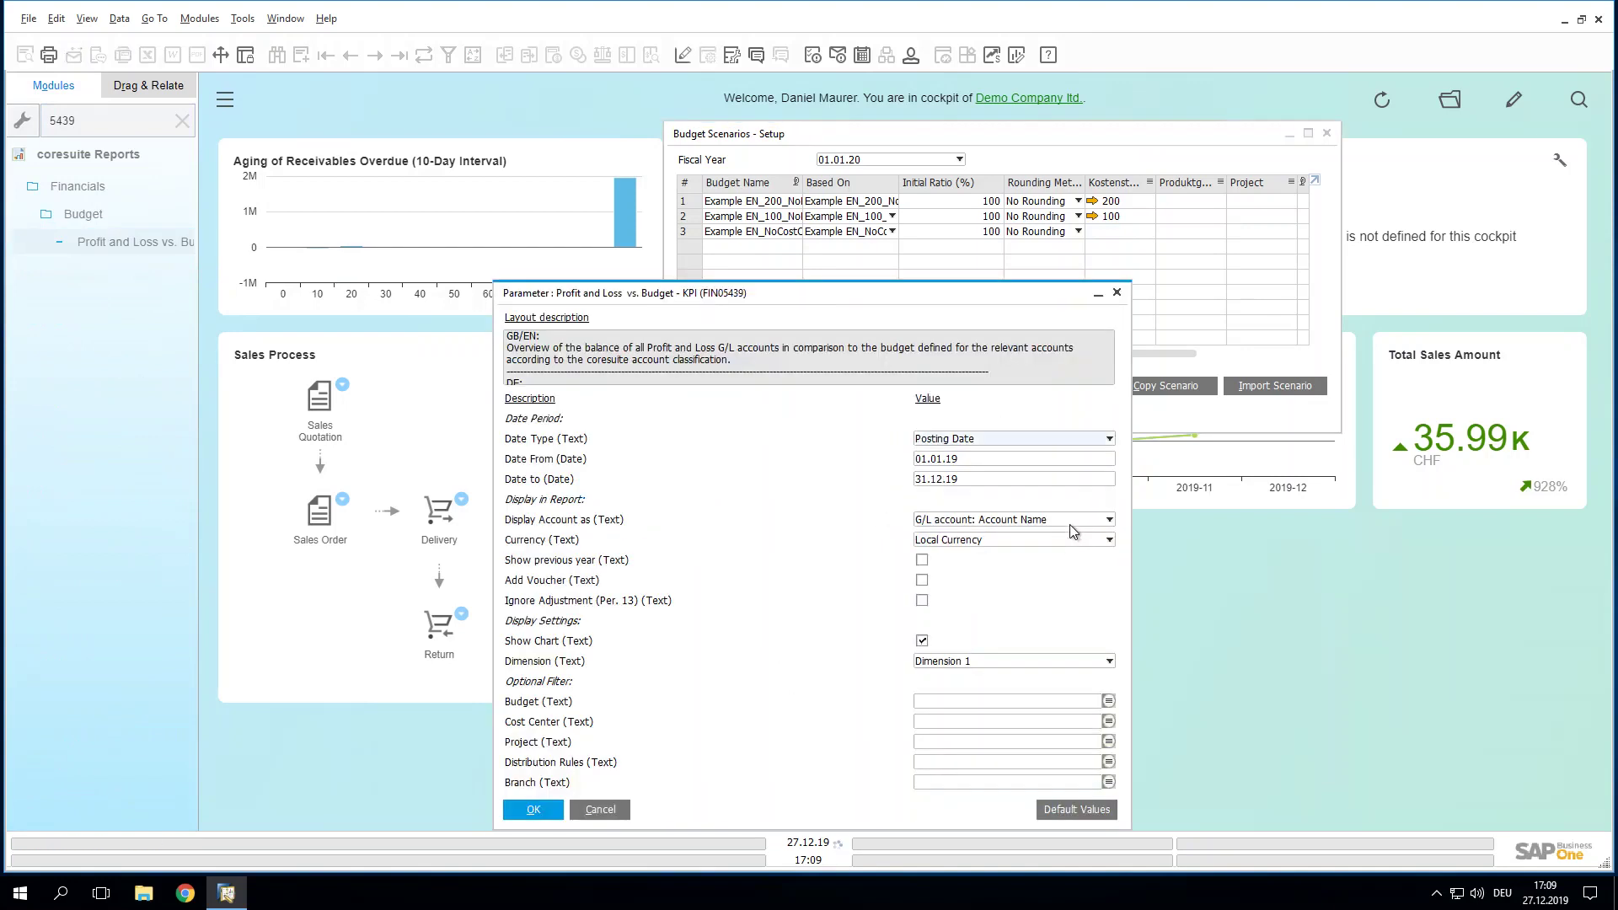
Step: Set the report period from 01.01.20 to 31.12.20
left_click_drag(918, 297, 792, 212)
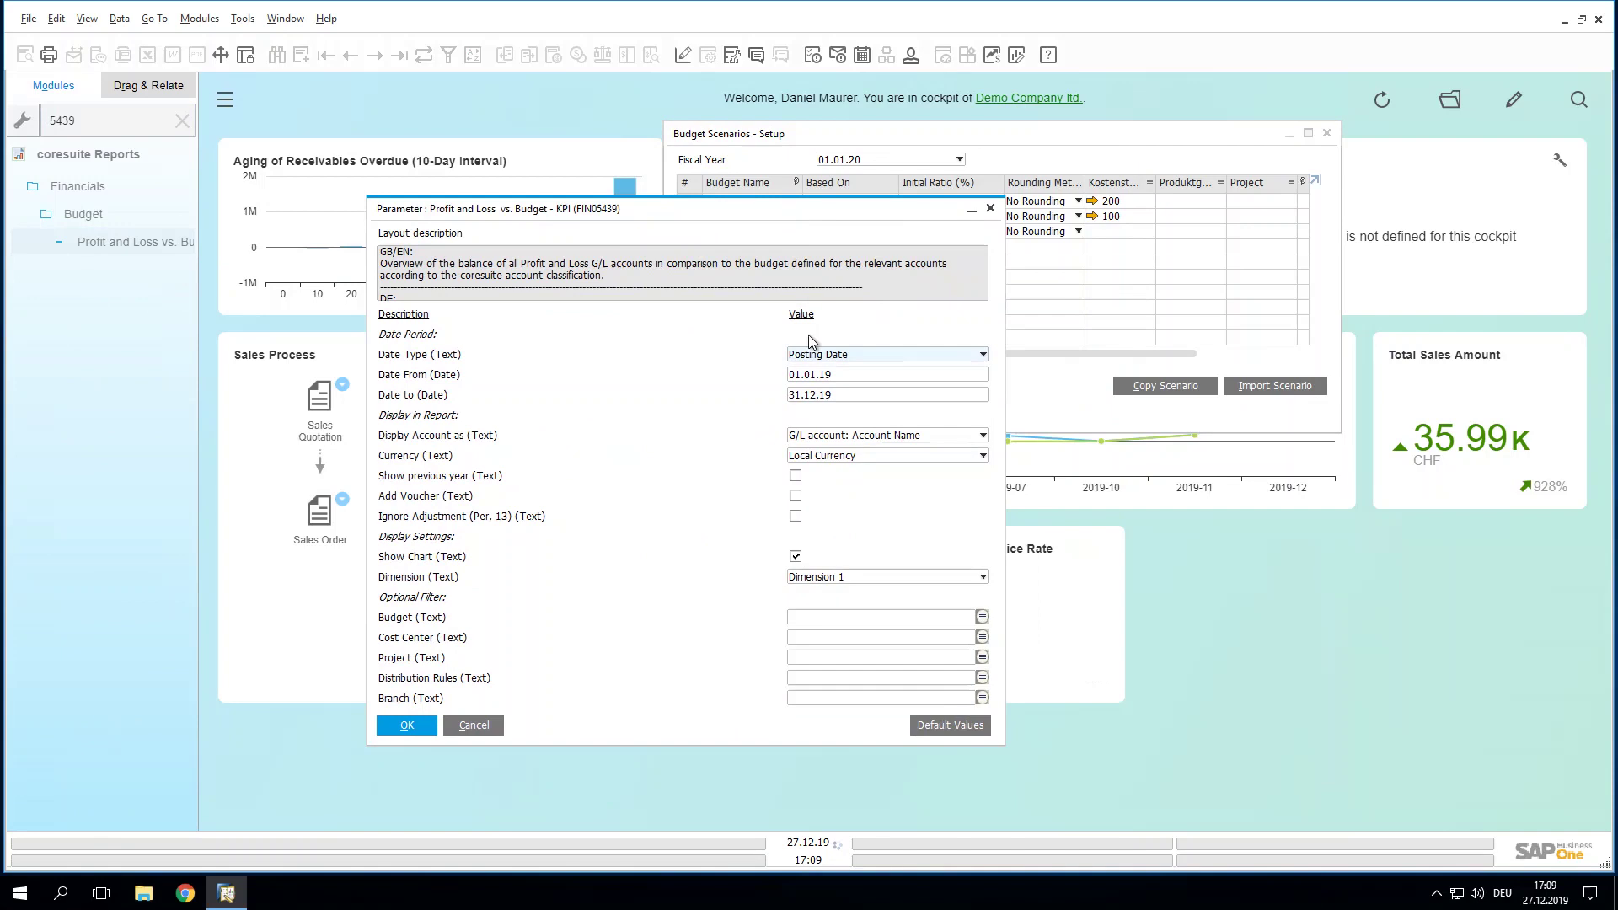
left_click(848, 374)
type("01.01.20")
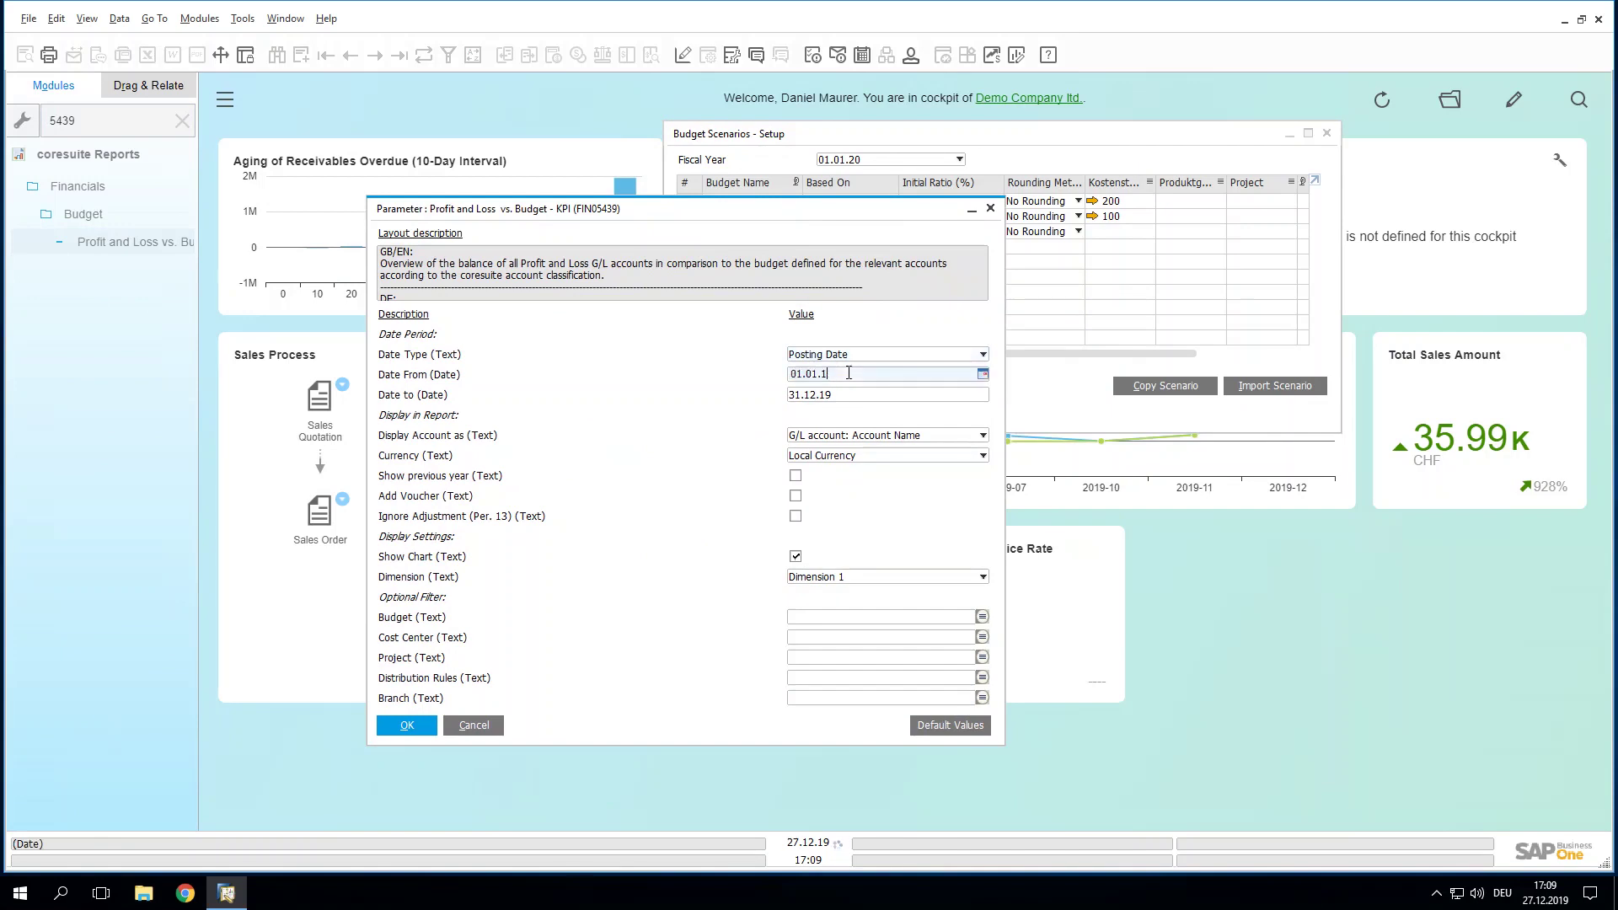
key("Tab")
key("End")
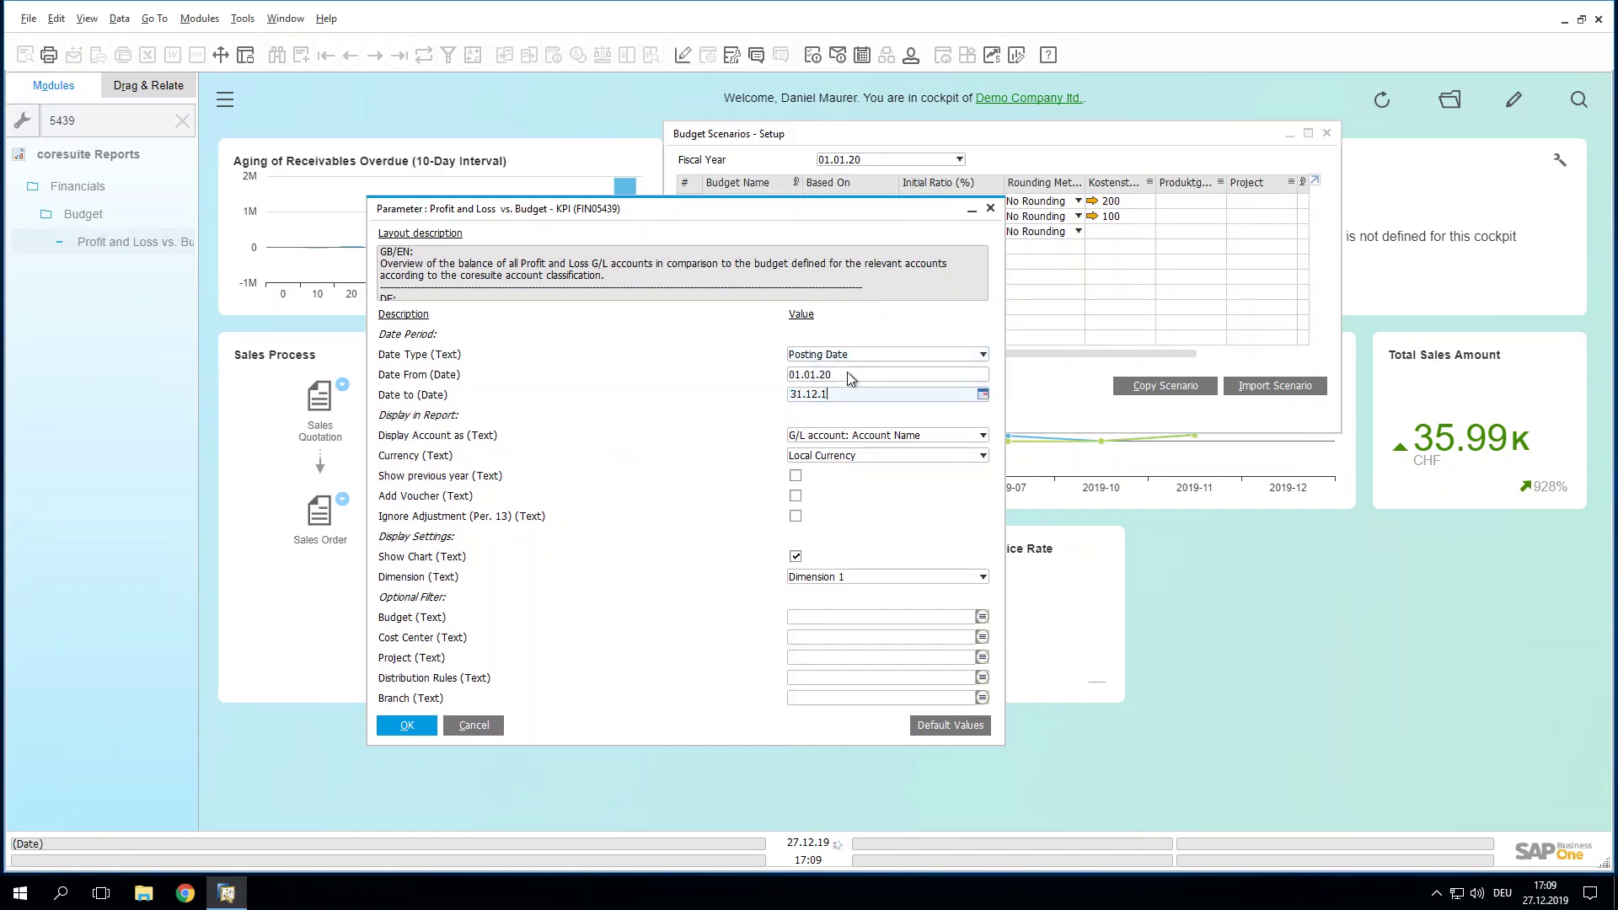
key("BackSpace")
type("20")
key("Tab")
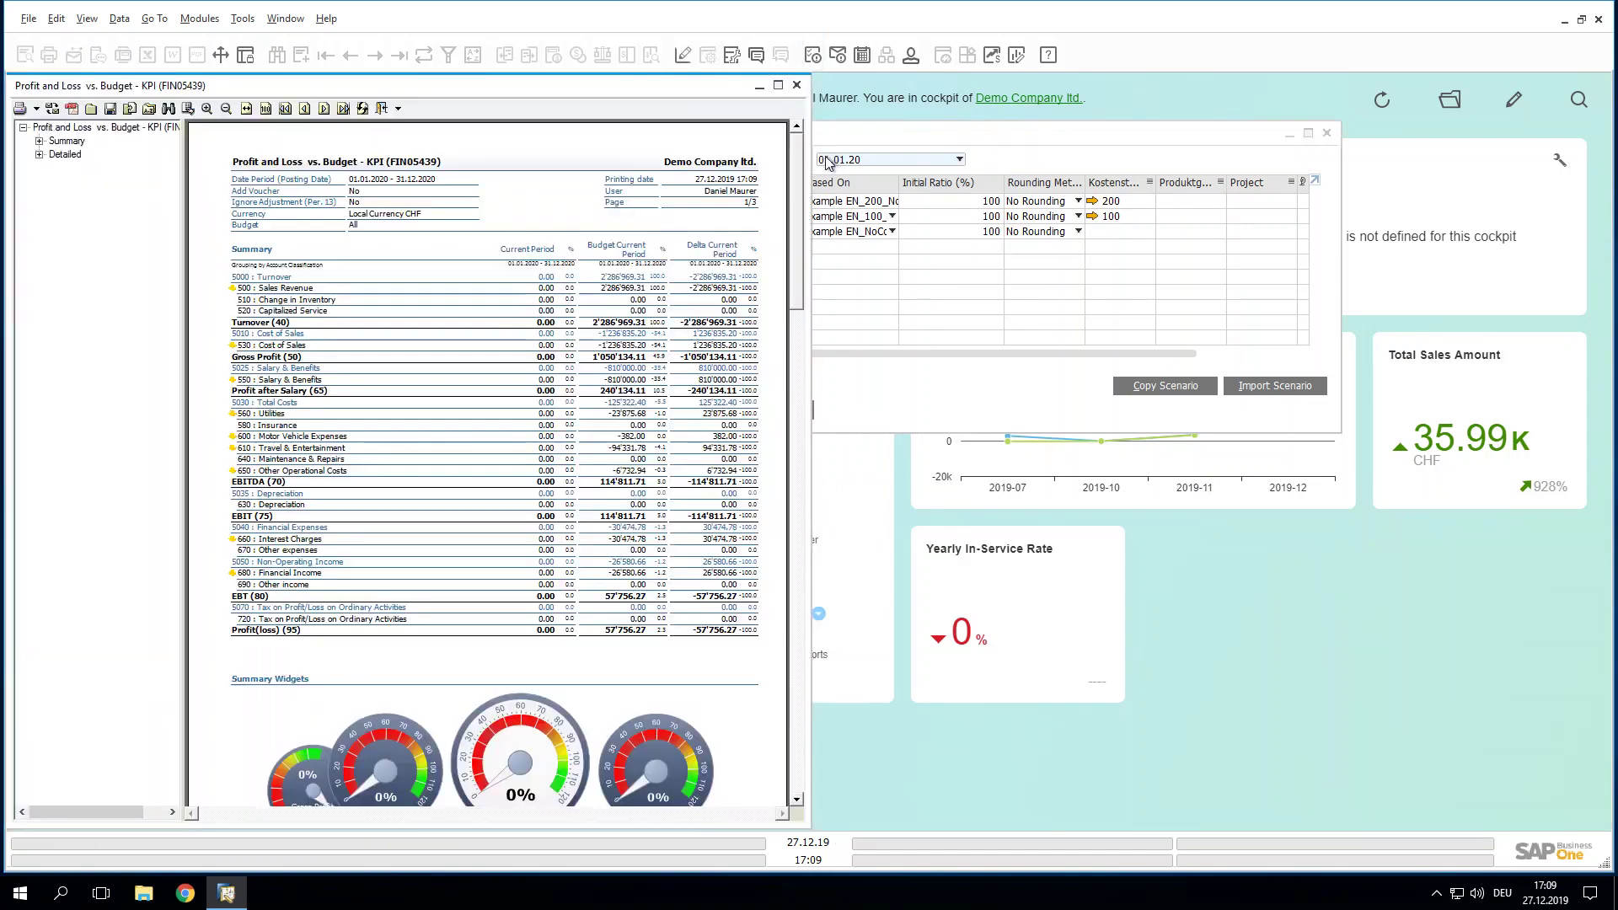
Step: Widen the report and scroll down to the Turnover, Gross Profit and Total Costs charts
left_click_drag(811, 178, 1059, 214)
scroll(881, 413, "down", 2)
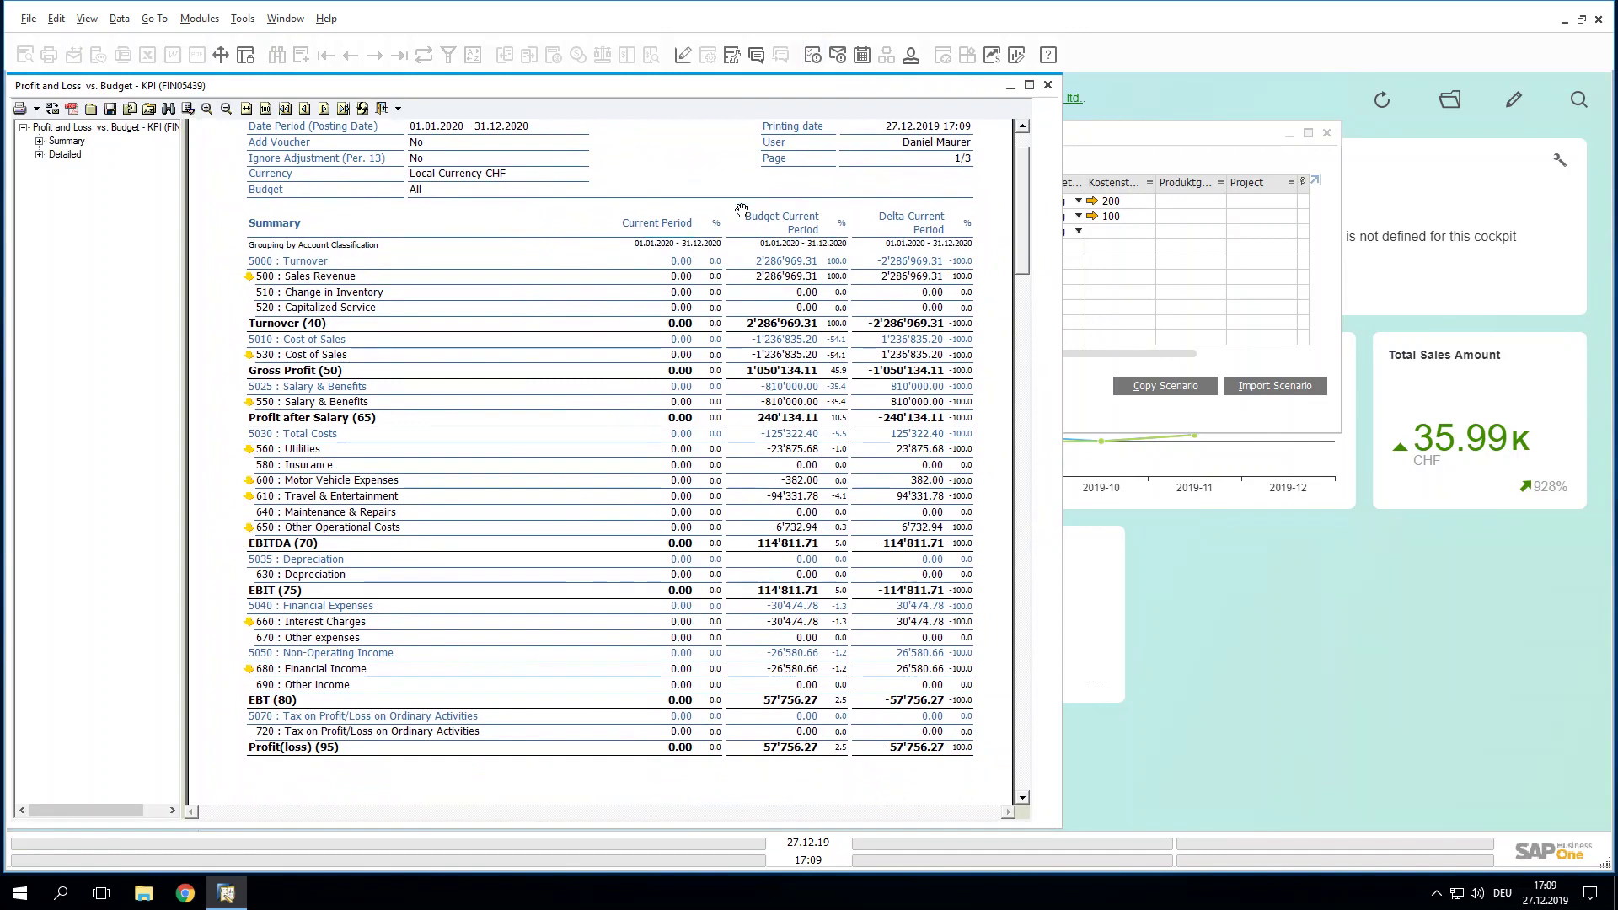
scroll(746, 489, "down", 1)
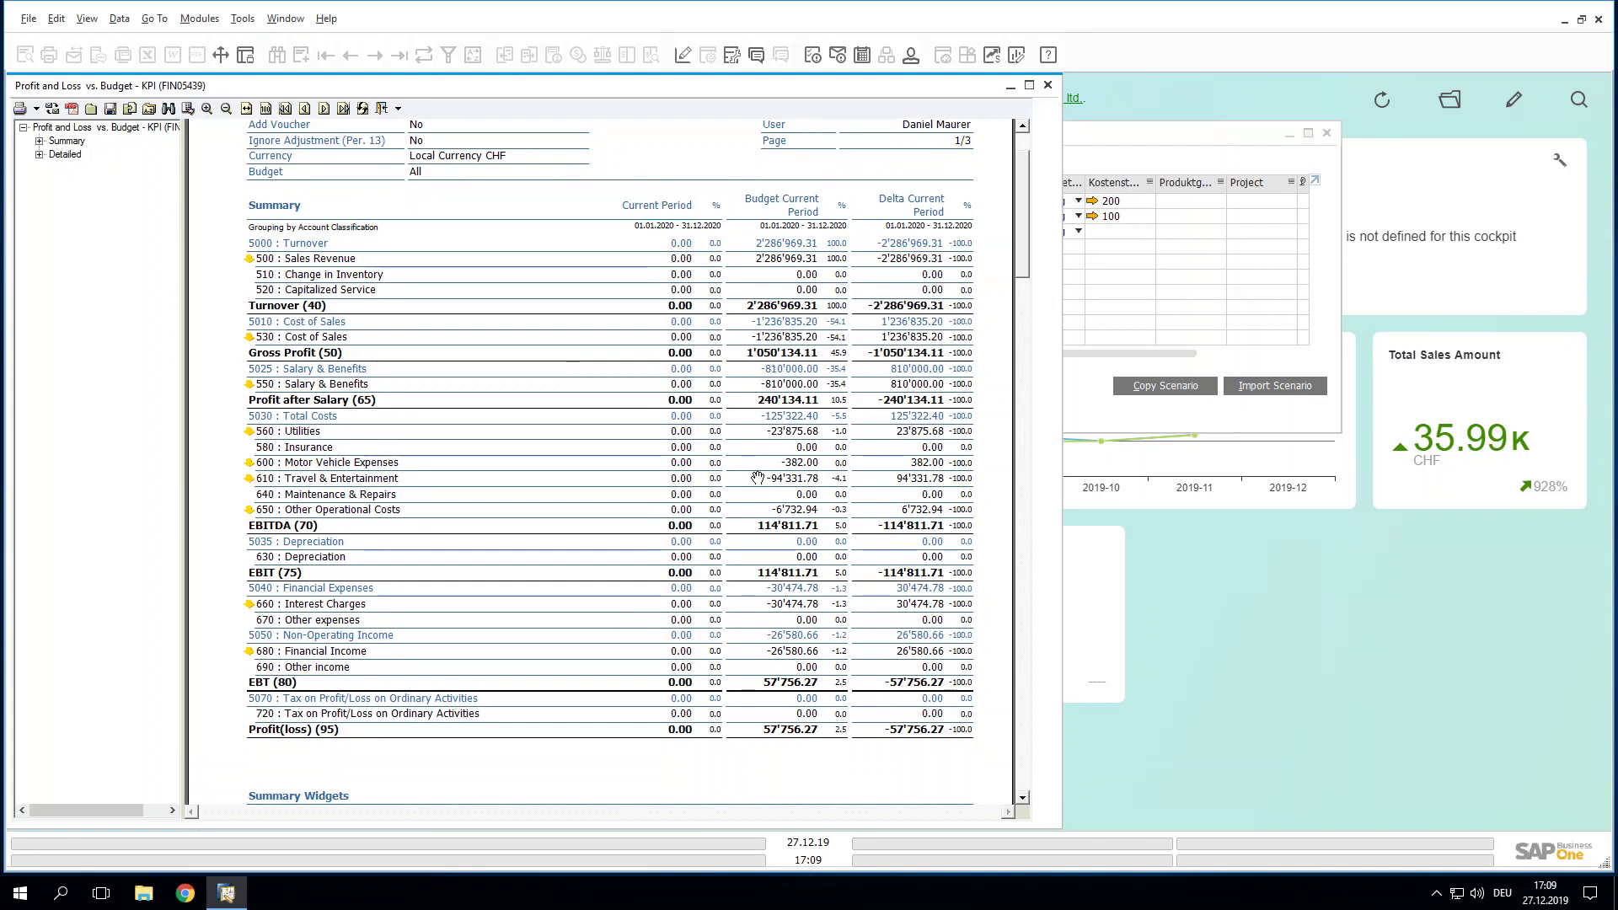
scroll(746, 561, "down", 3)
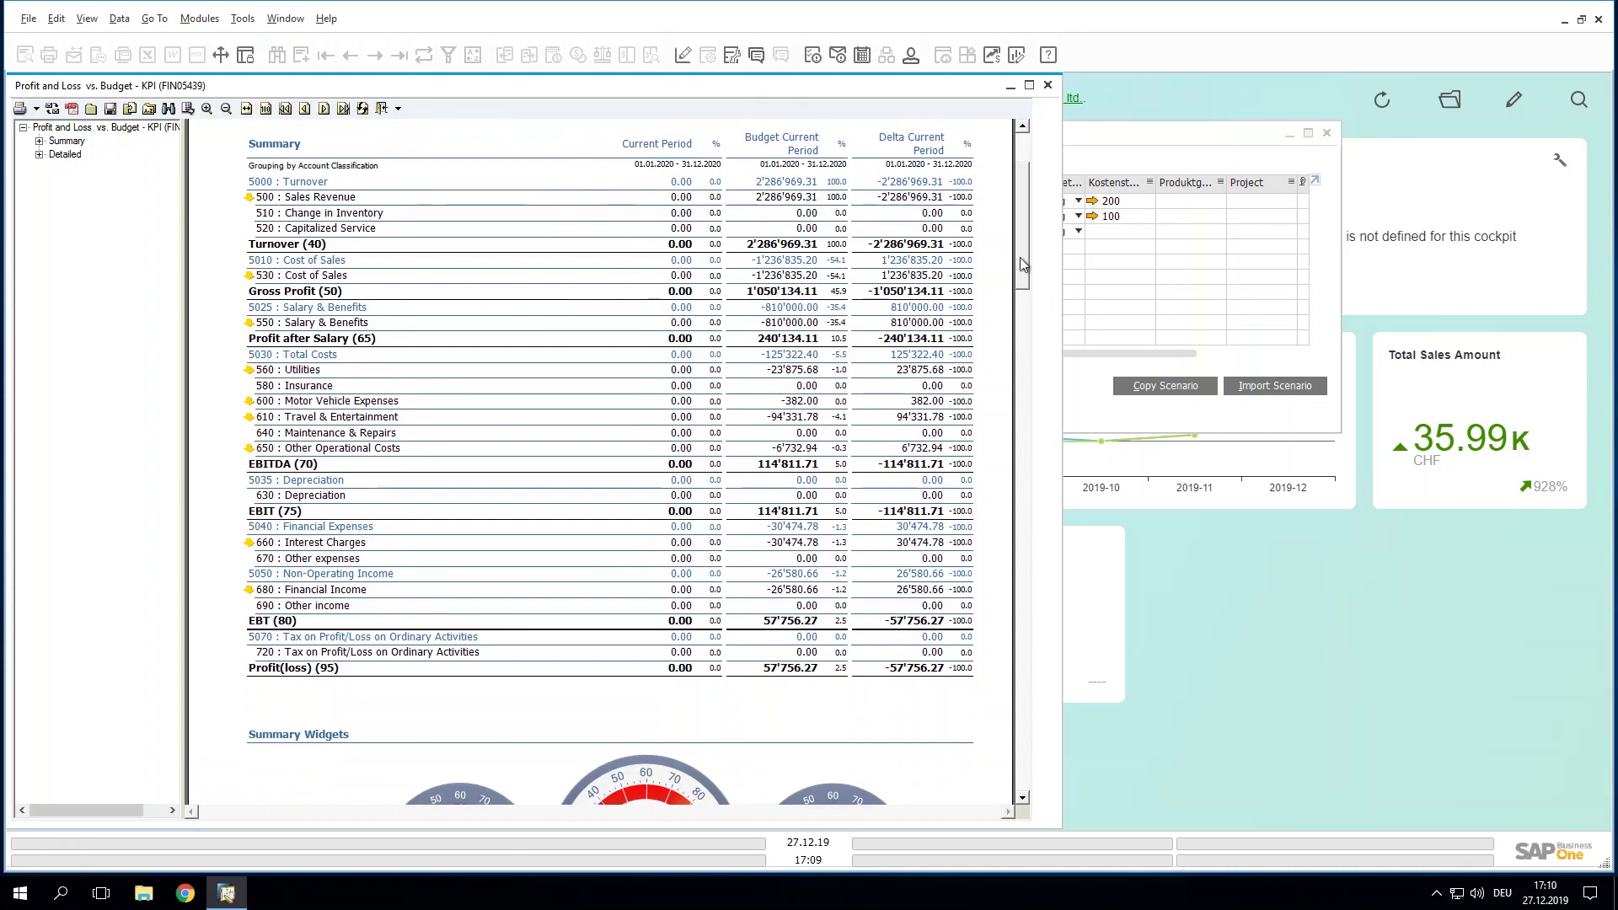
left_click_drag(1023, 265, 1020, 478)
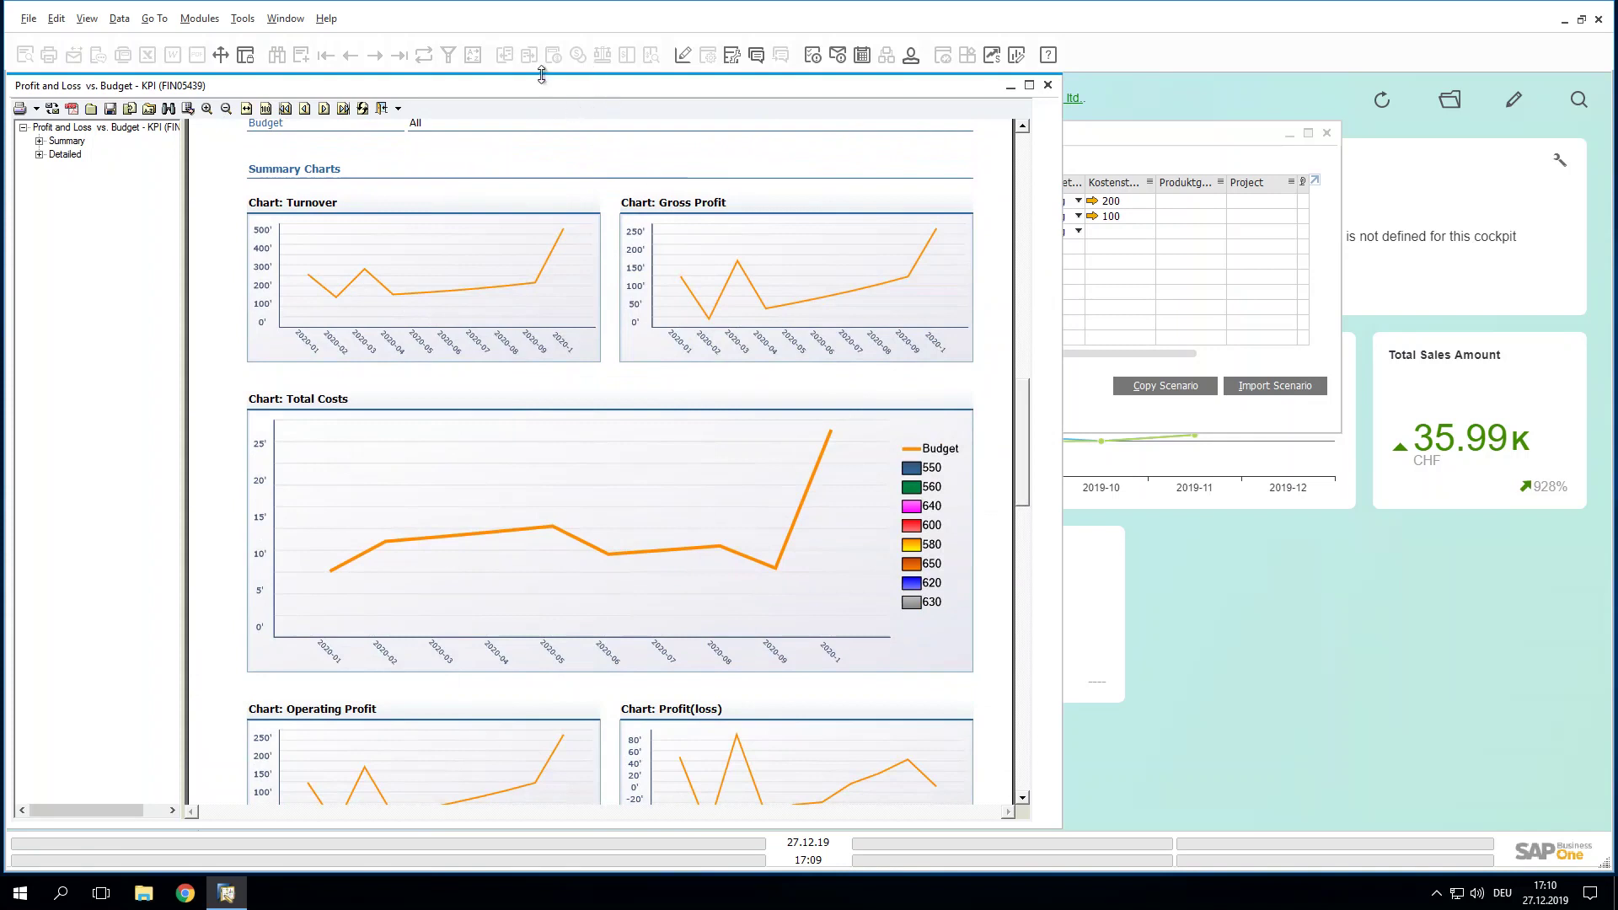
left_click_drag(548, 83, 1002, 142)
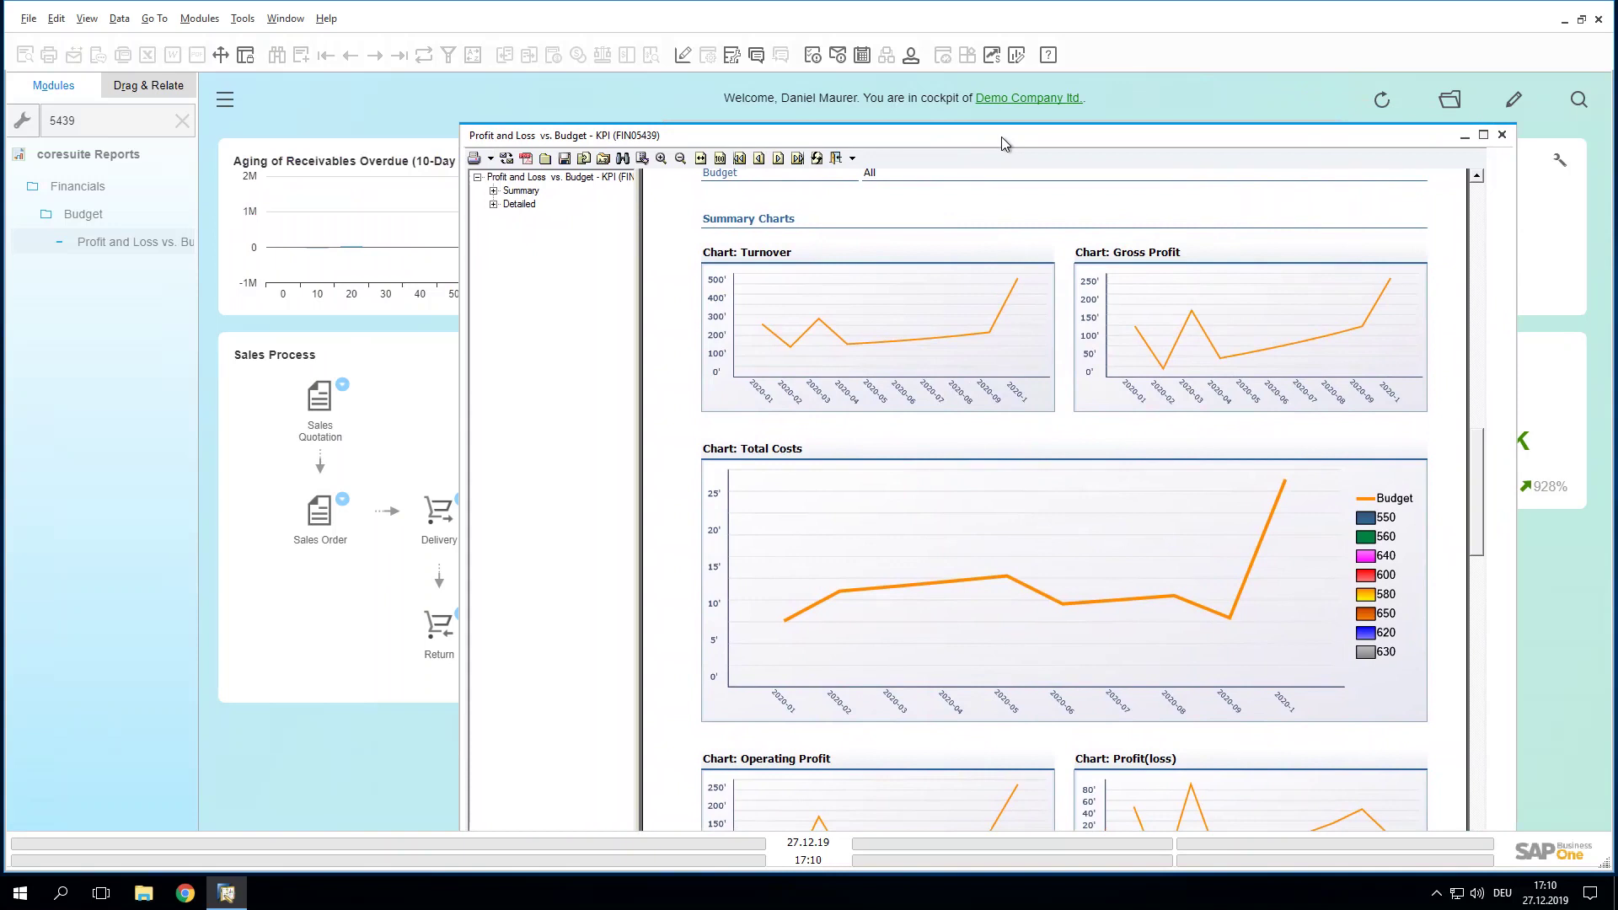
left_click(182, 121)
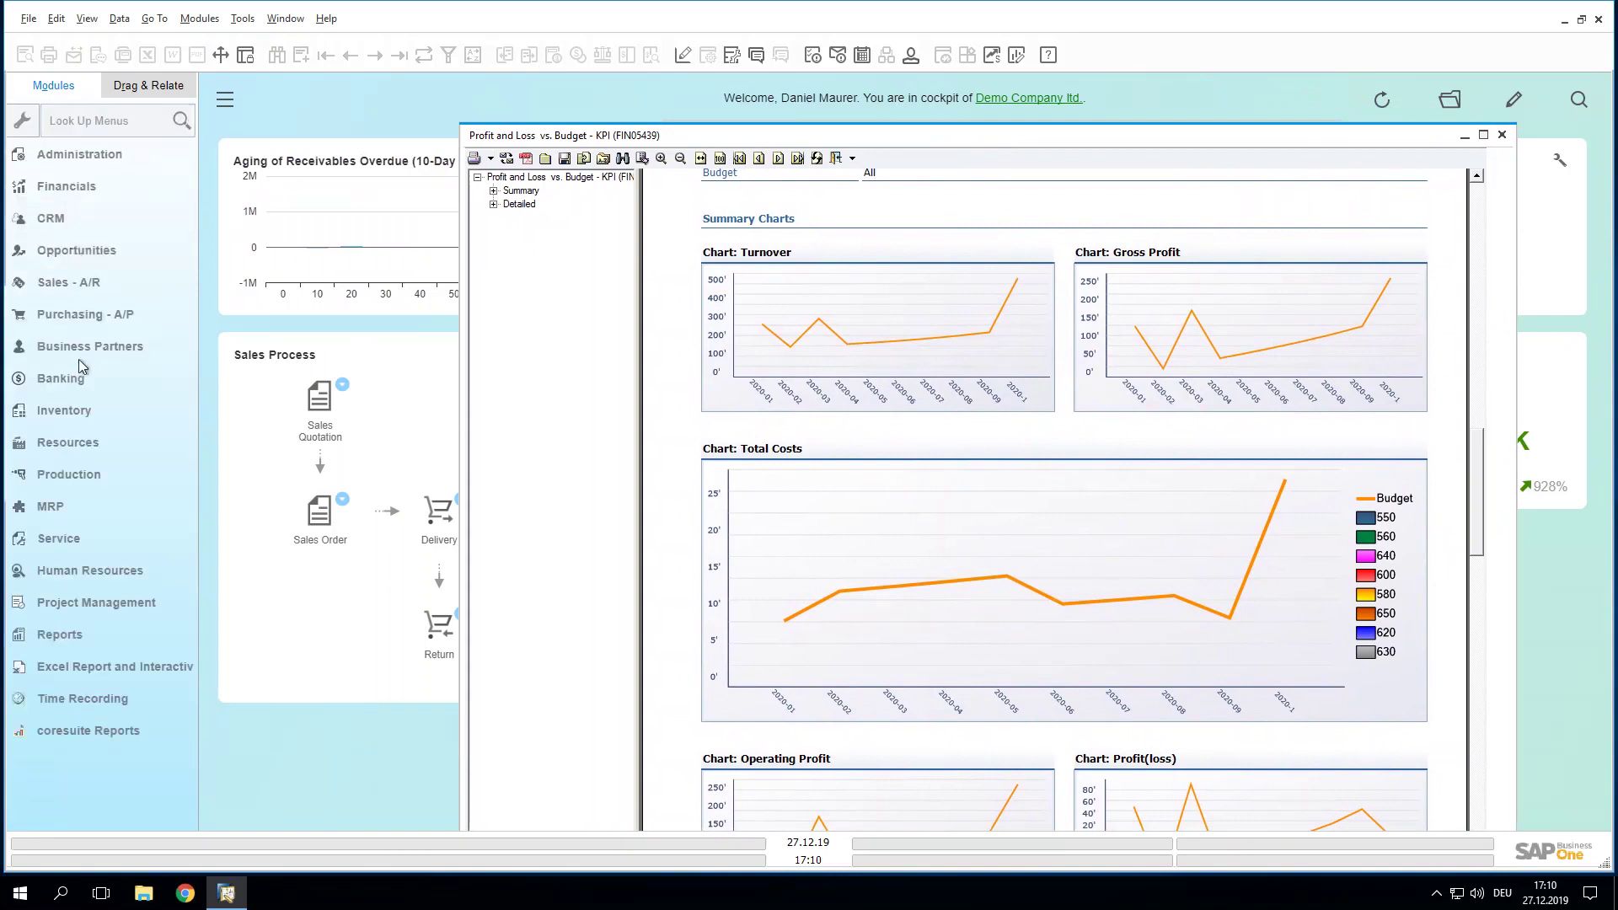
Step: Open the Budget setup for scenario Example EN_NoCostCenter_NoProject-01.01.20 and select account 462000's amount
left_click(75, 345)
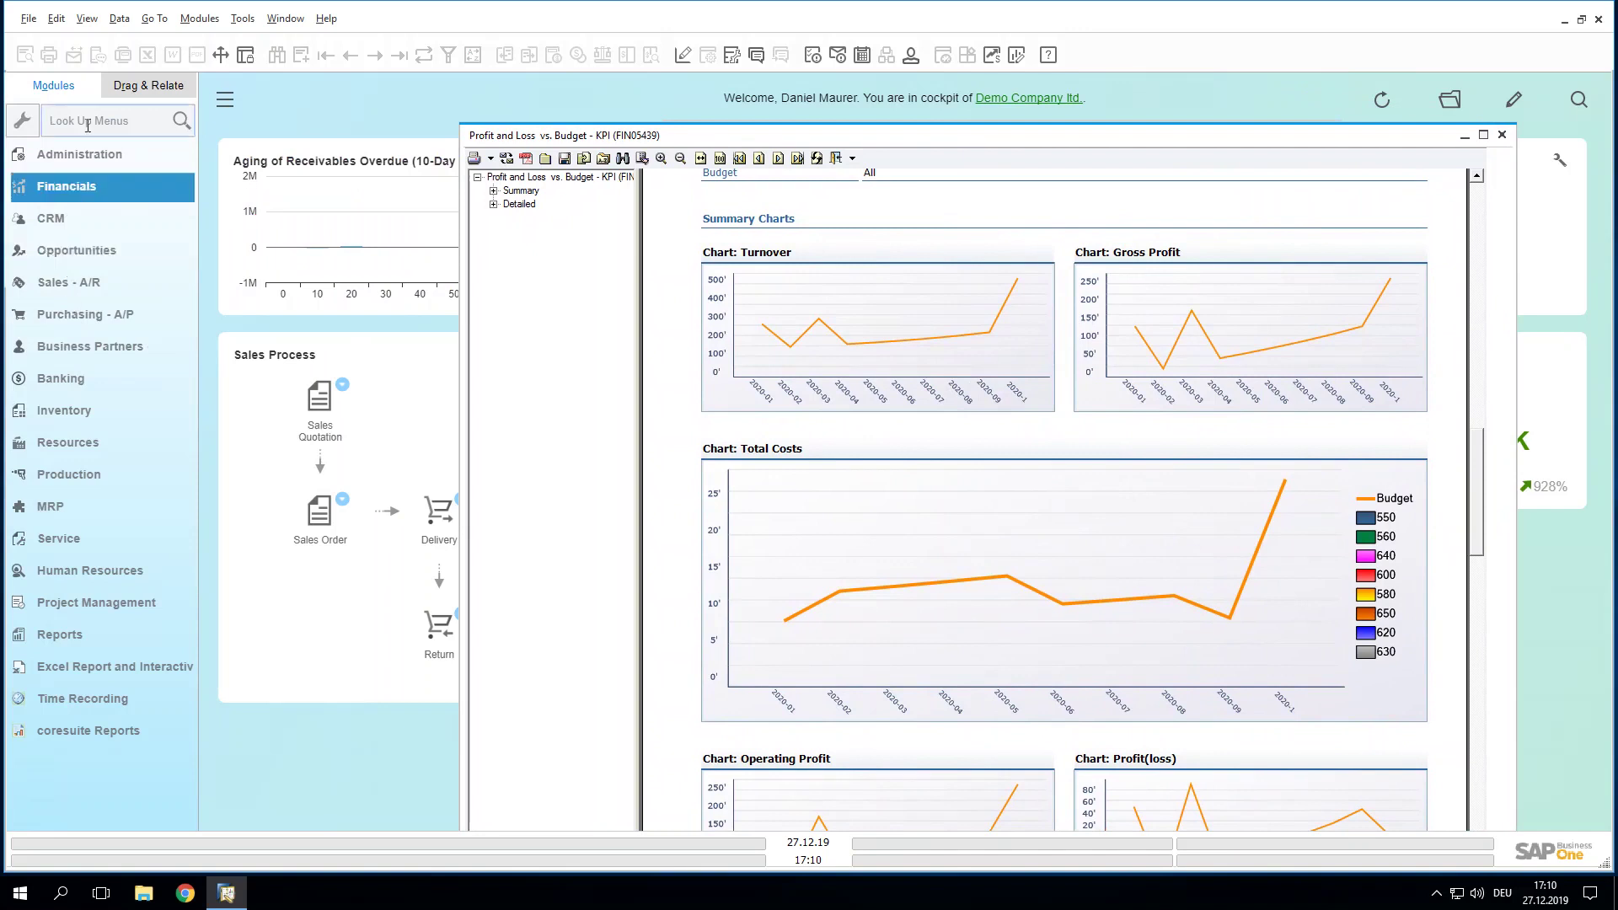
left_click(74, 187)
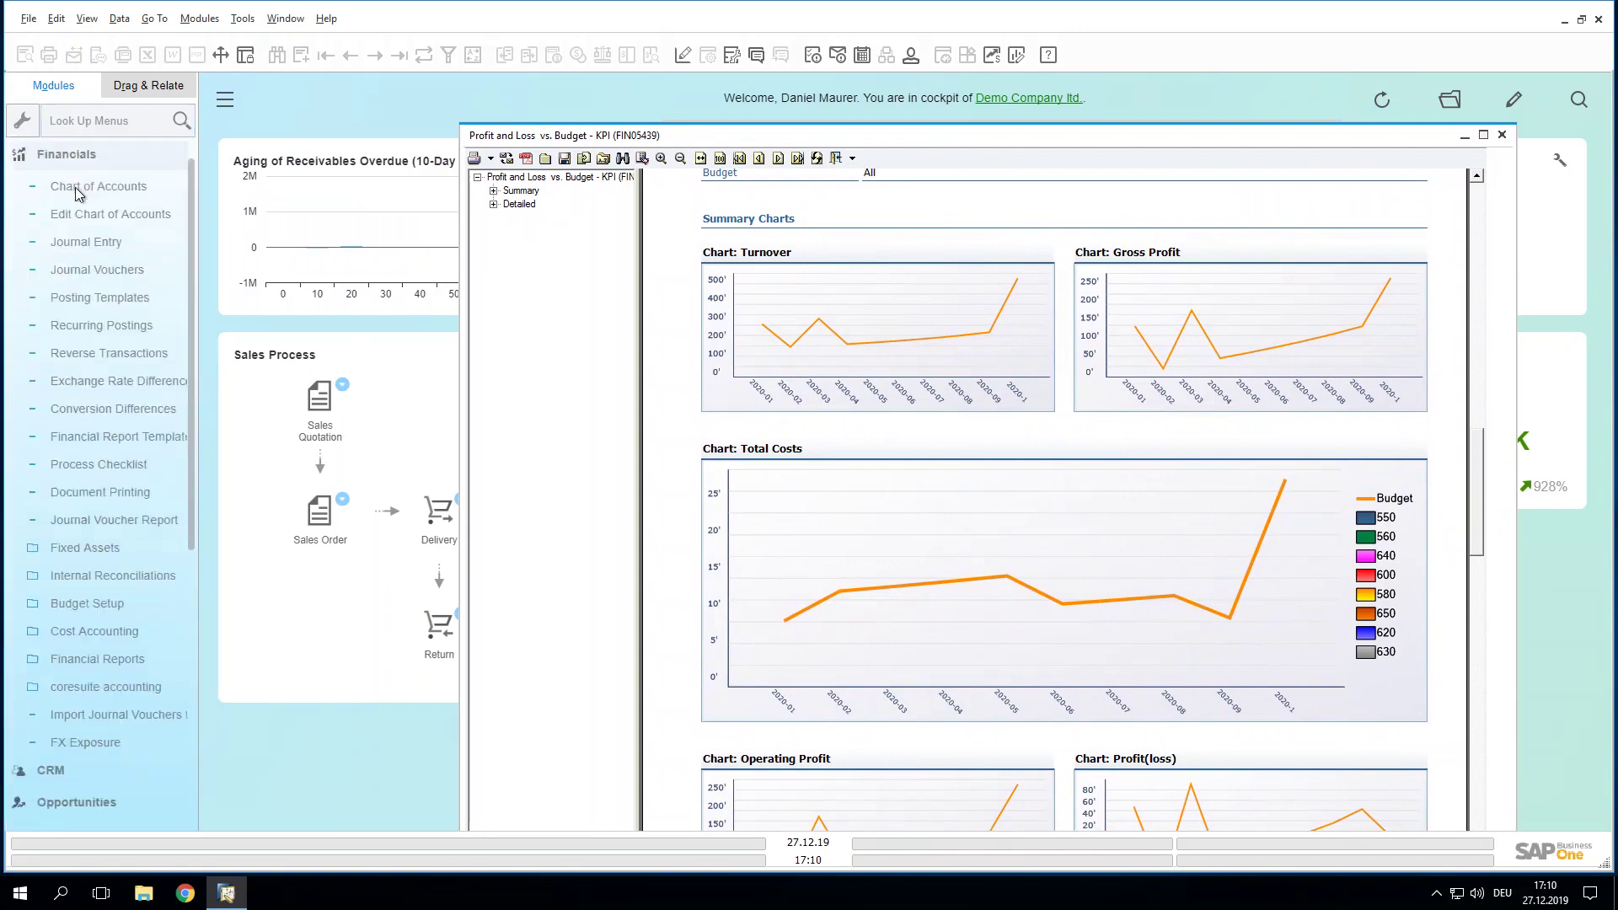
left_click(83, 605)
left_click(84, 687)
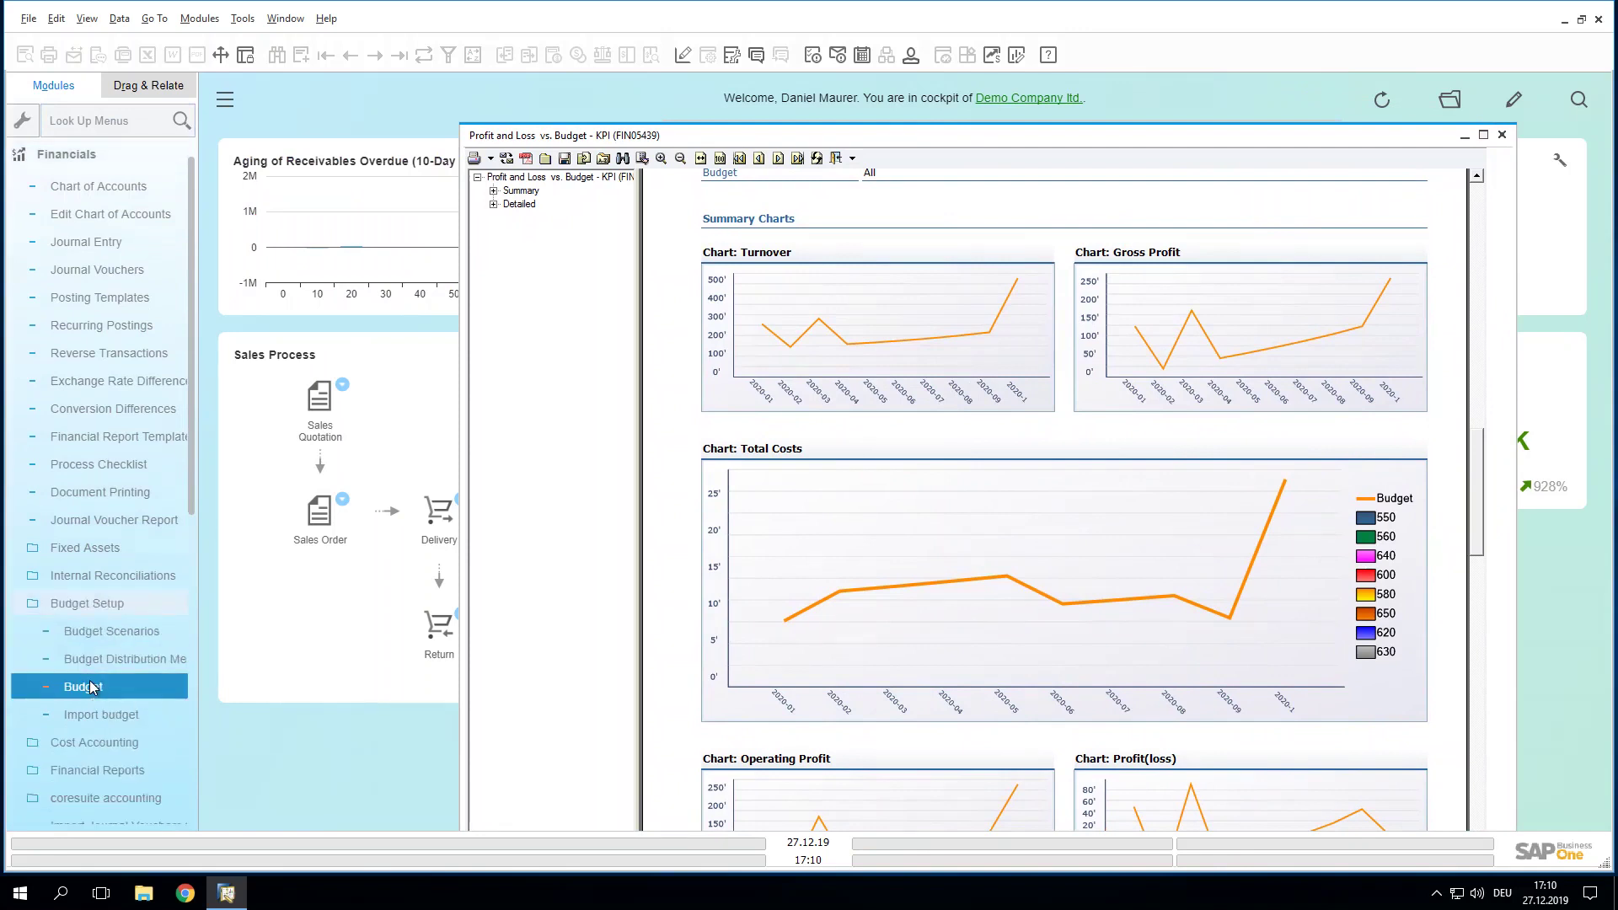
left_click(496, 231)
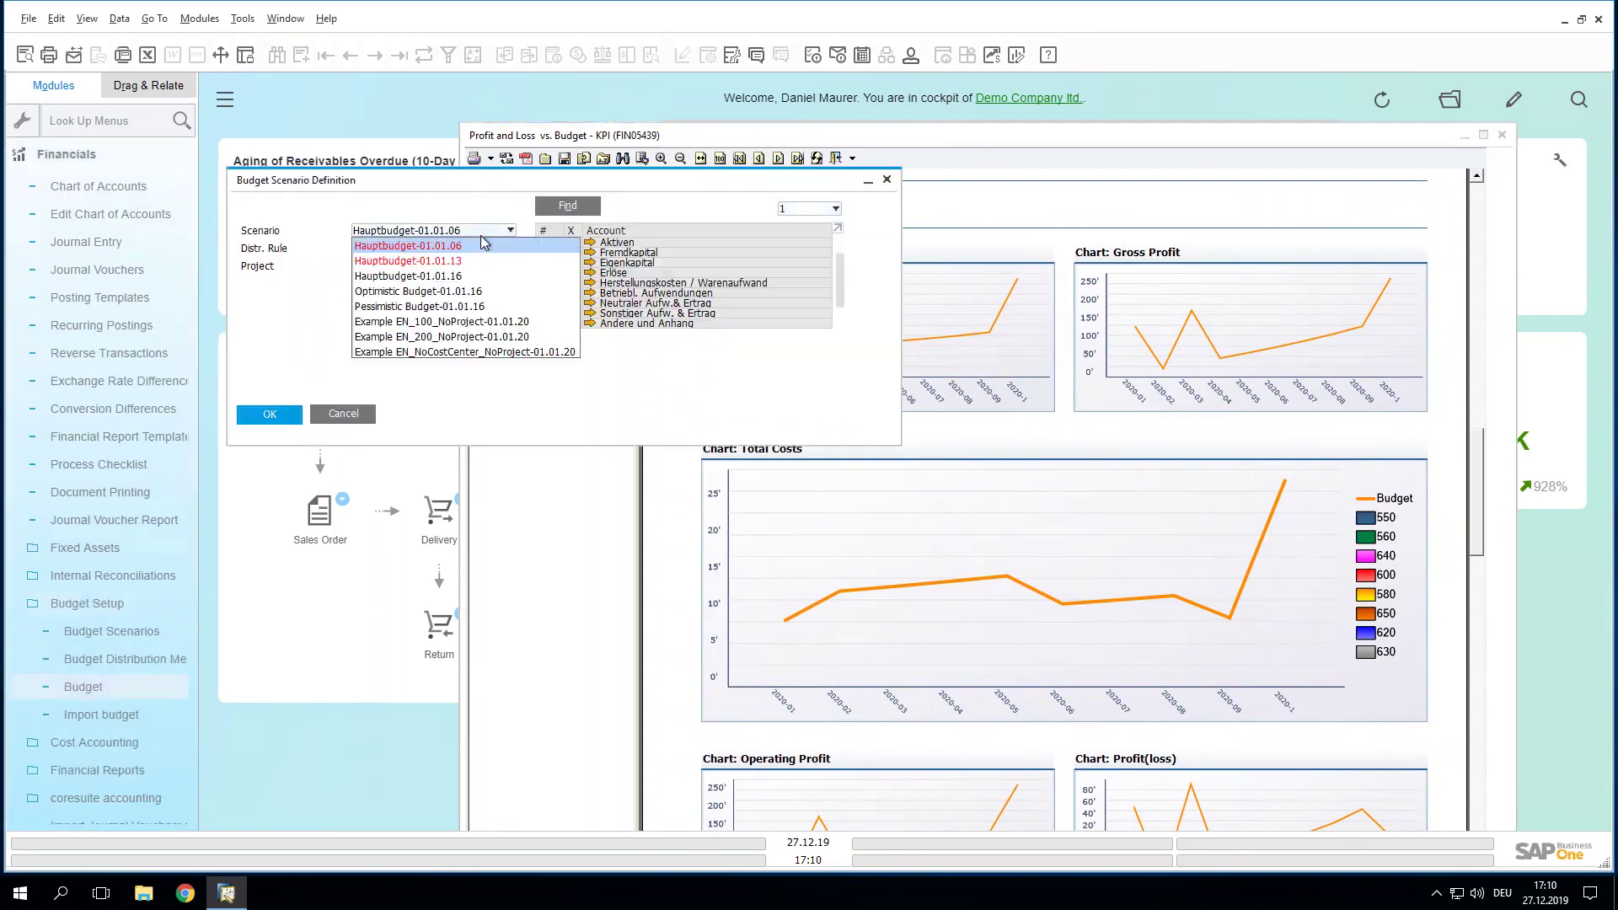
left_click(486, 353)
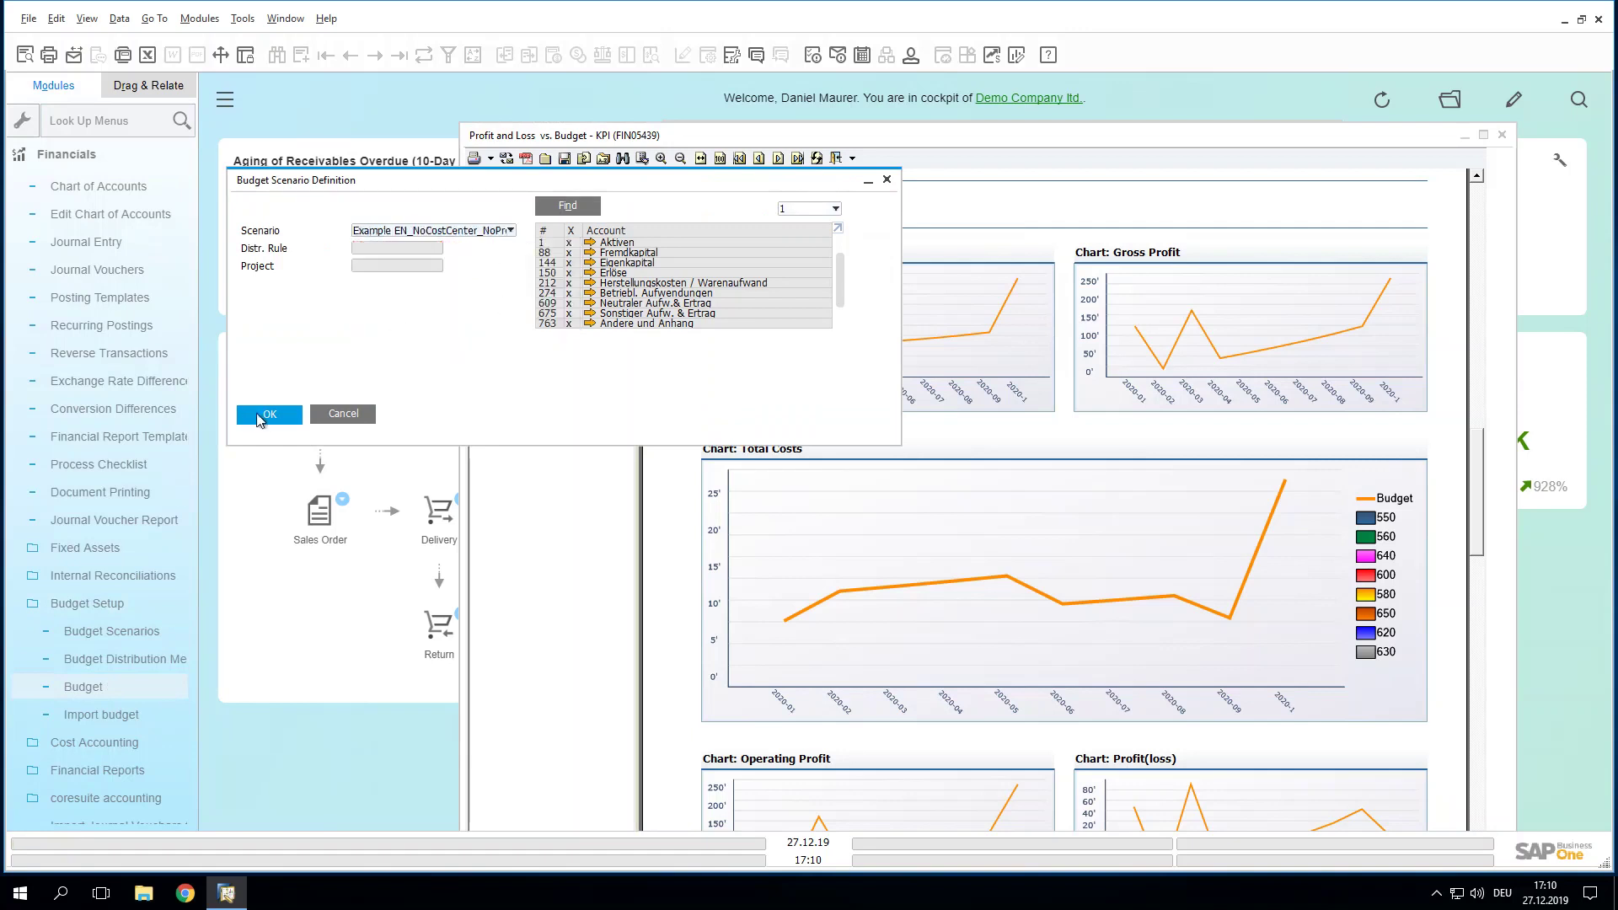
left_click(263, 415)
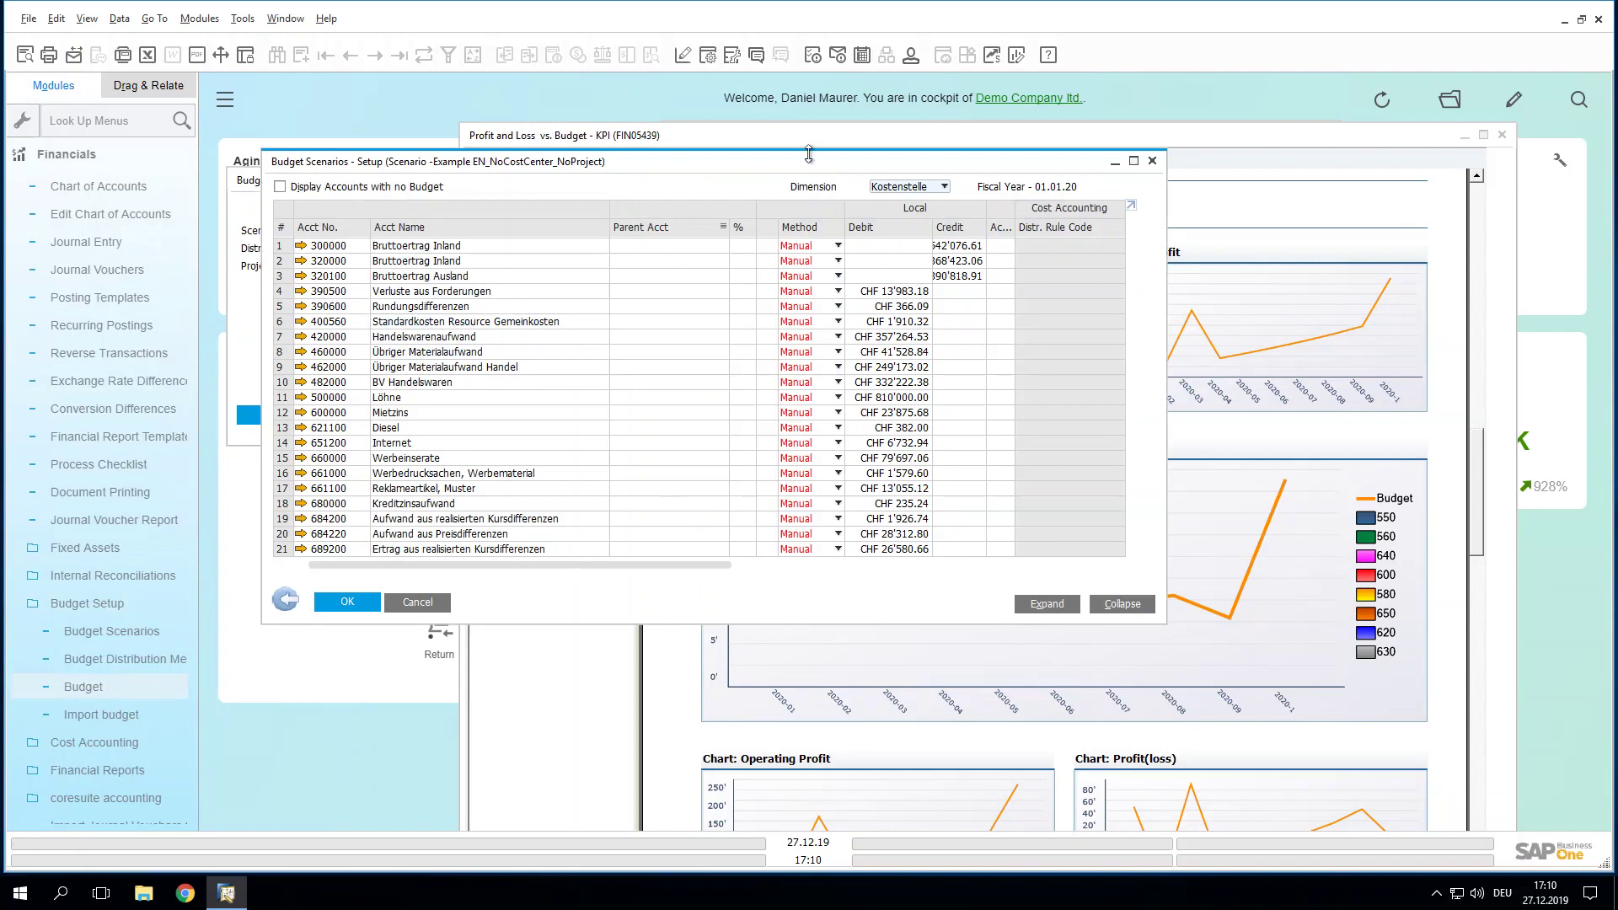
left_click_drag(809, 161, 710, 146)
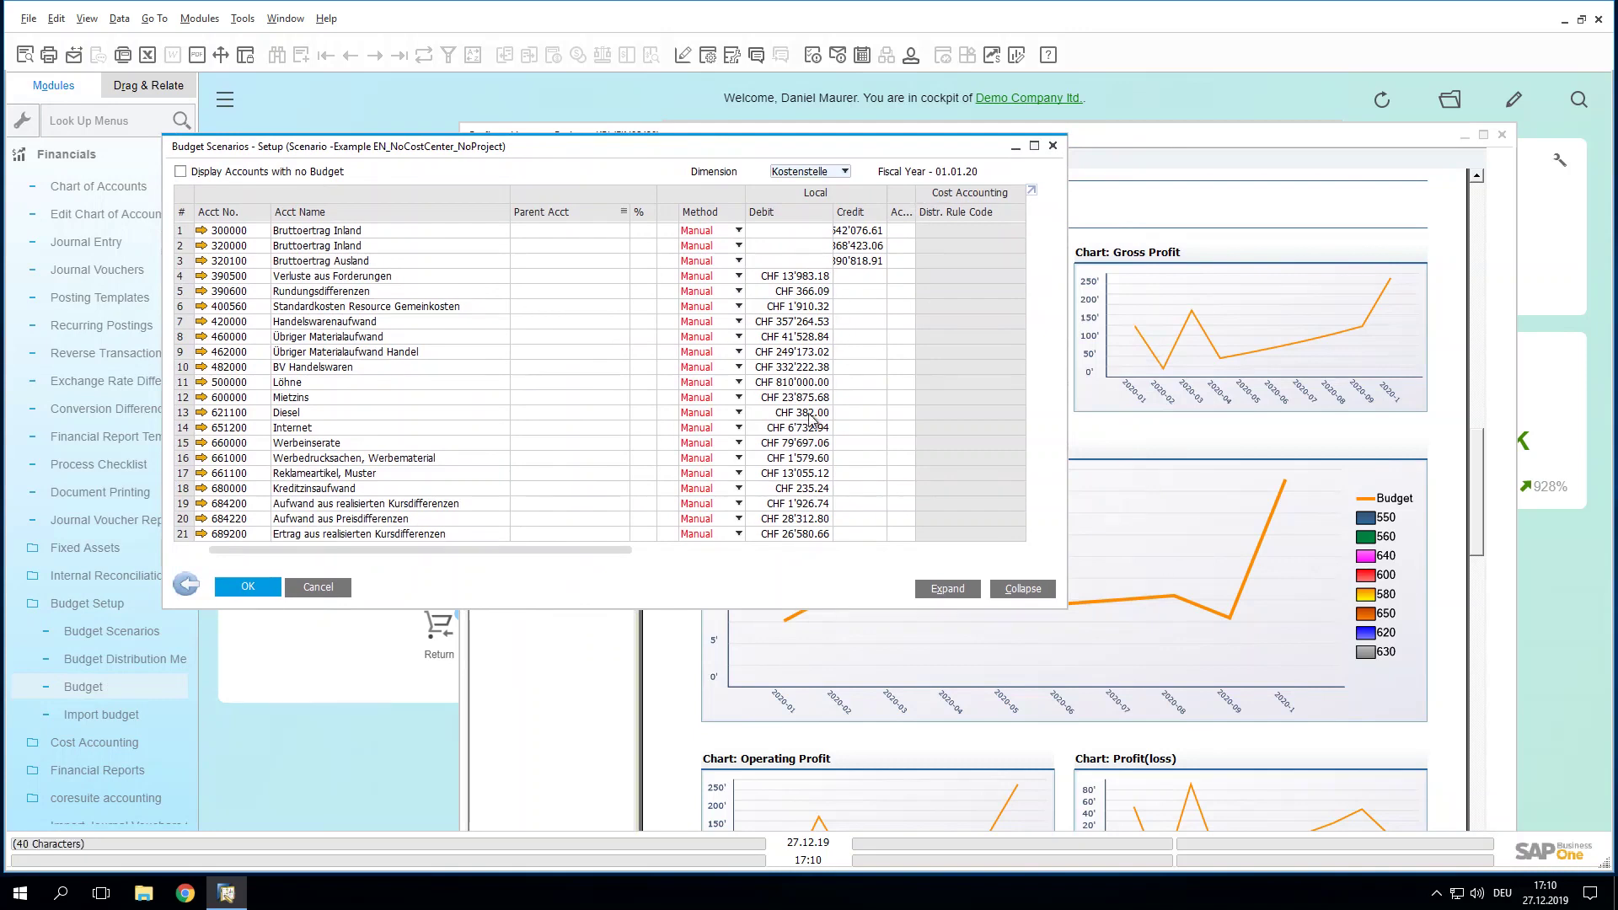
left_click(809, 349)
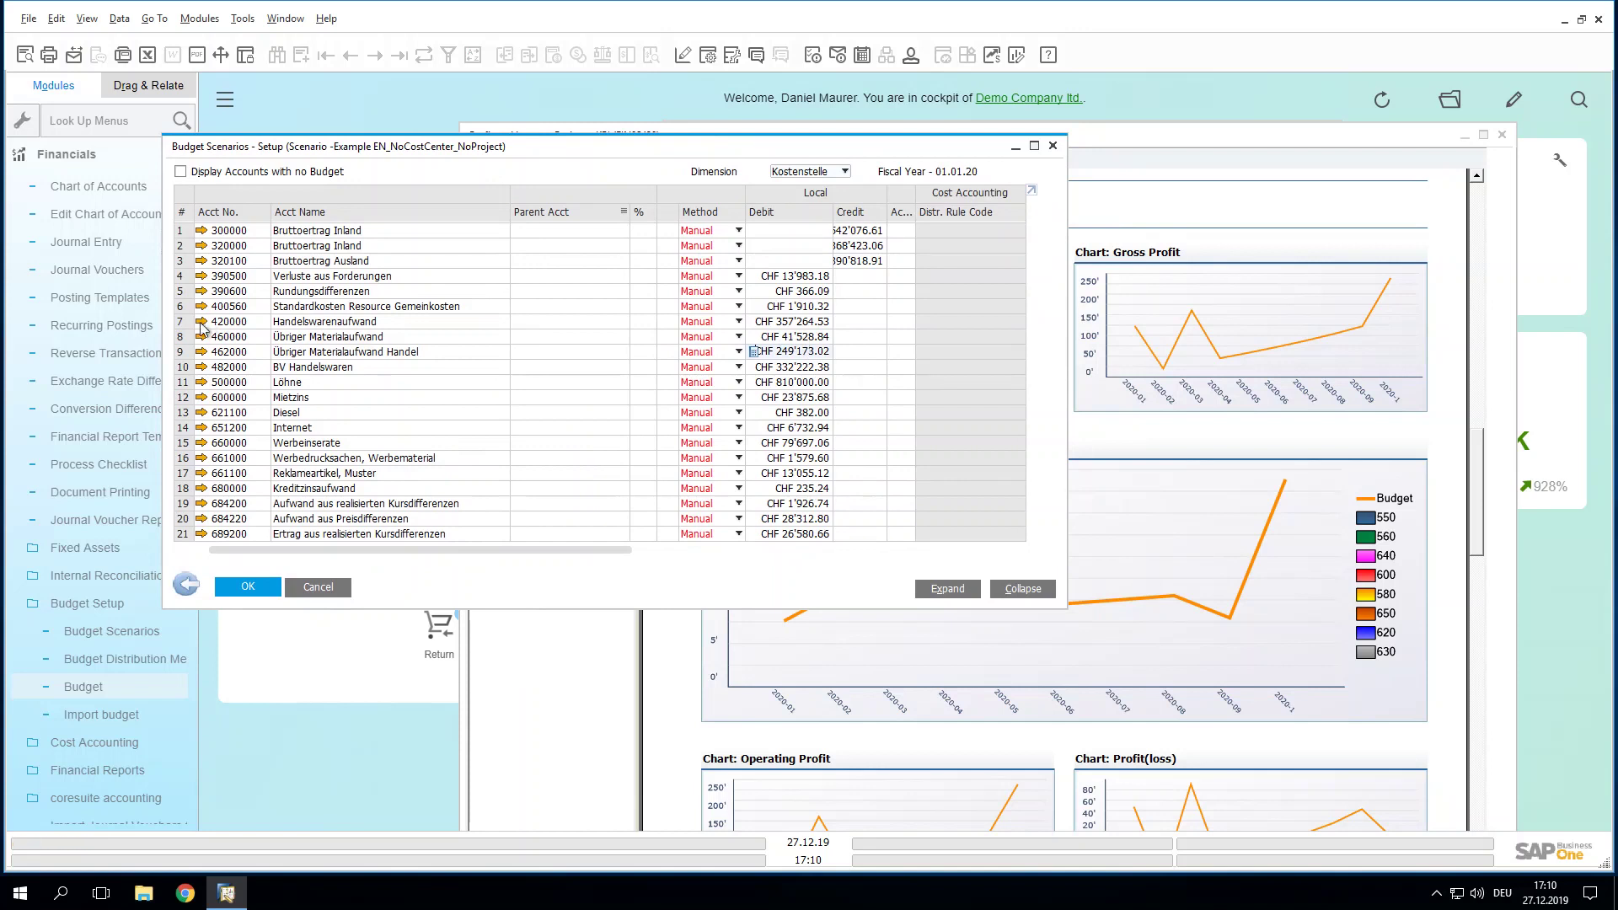
Step: Open Budget Item Details for account 462000, splitting CHF 249'173.02 across the 2020 months
left_click(201, 352)
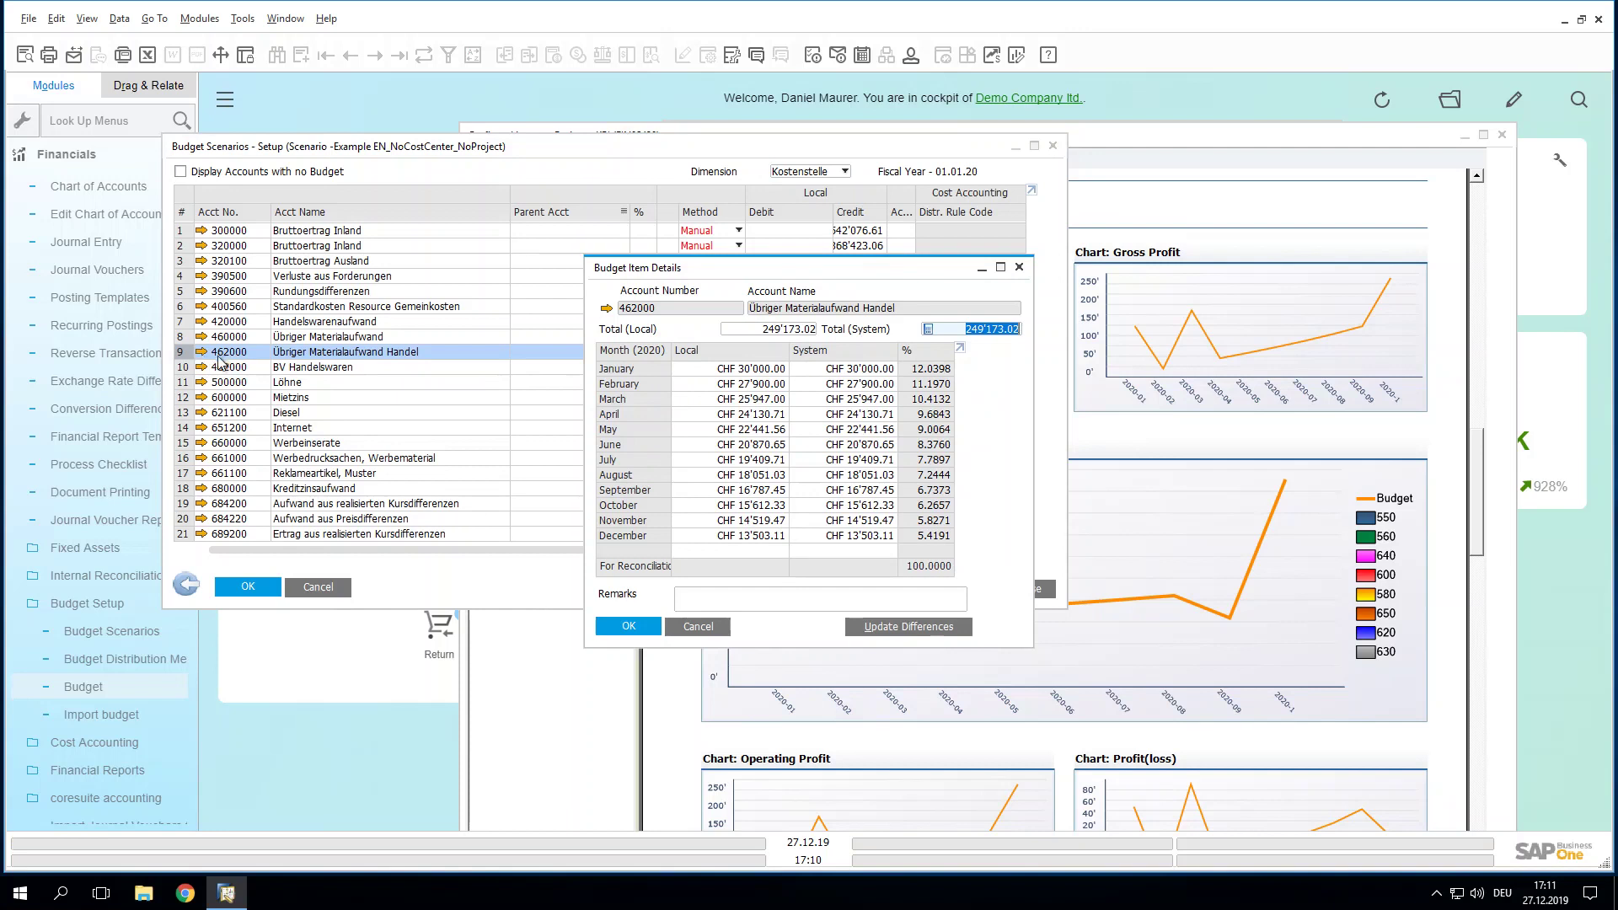
Step: Open Budget_Example_2020 in Excel and select row 12 holding account 462000's monthly amounts
key("super+d")
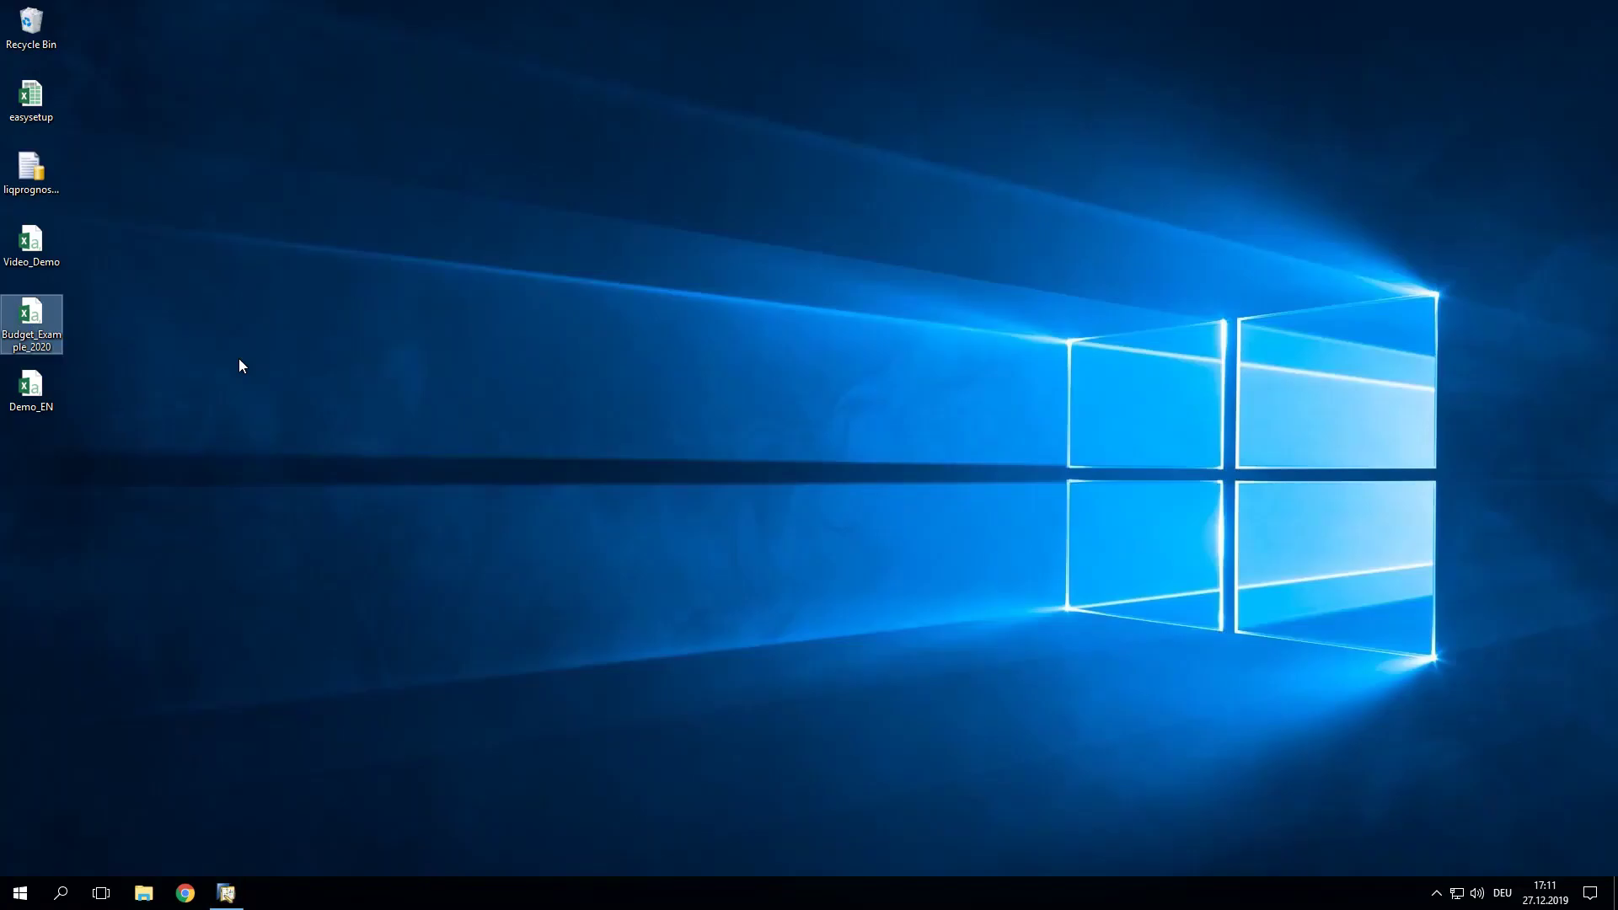
double_click(54, 308)
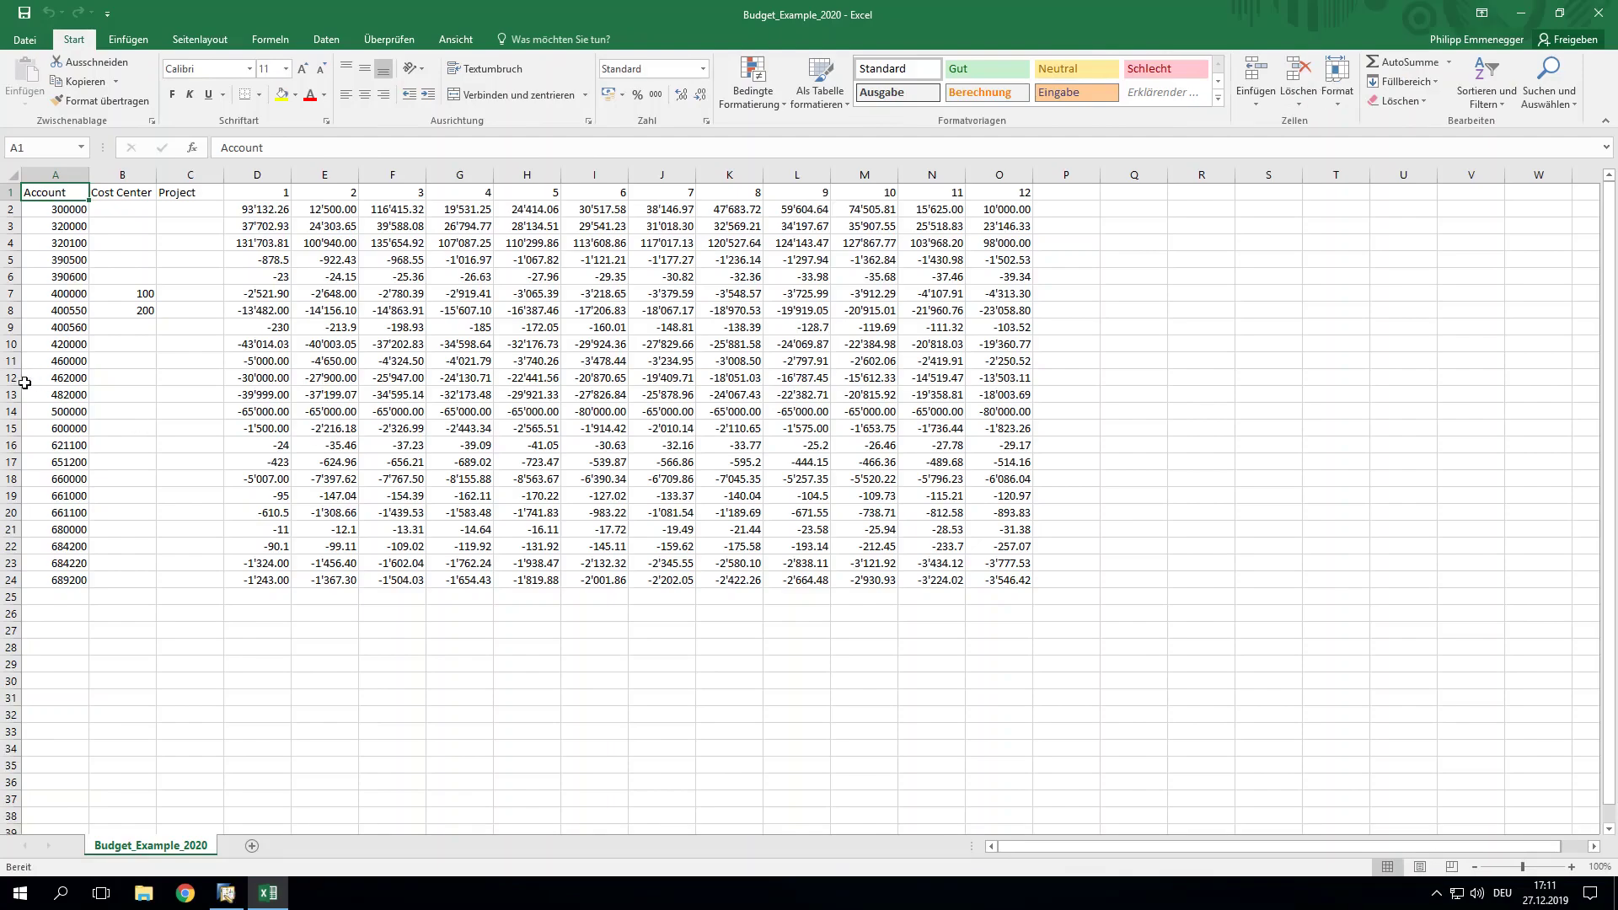
left_click(10, 377)
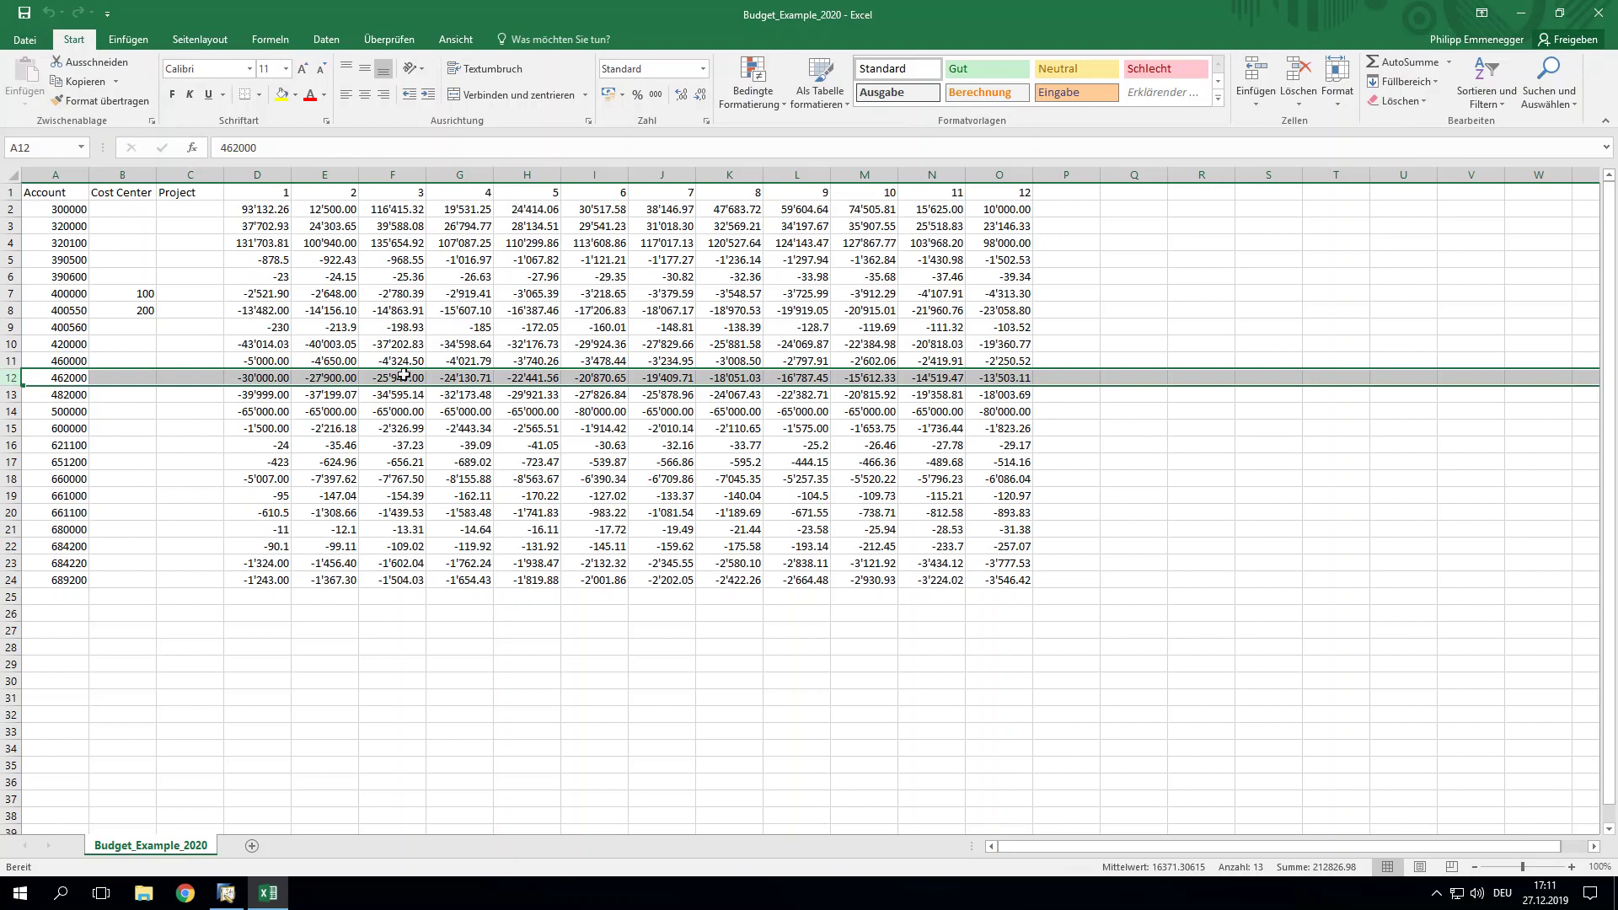
key("alt+Tab")
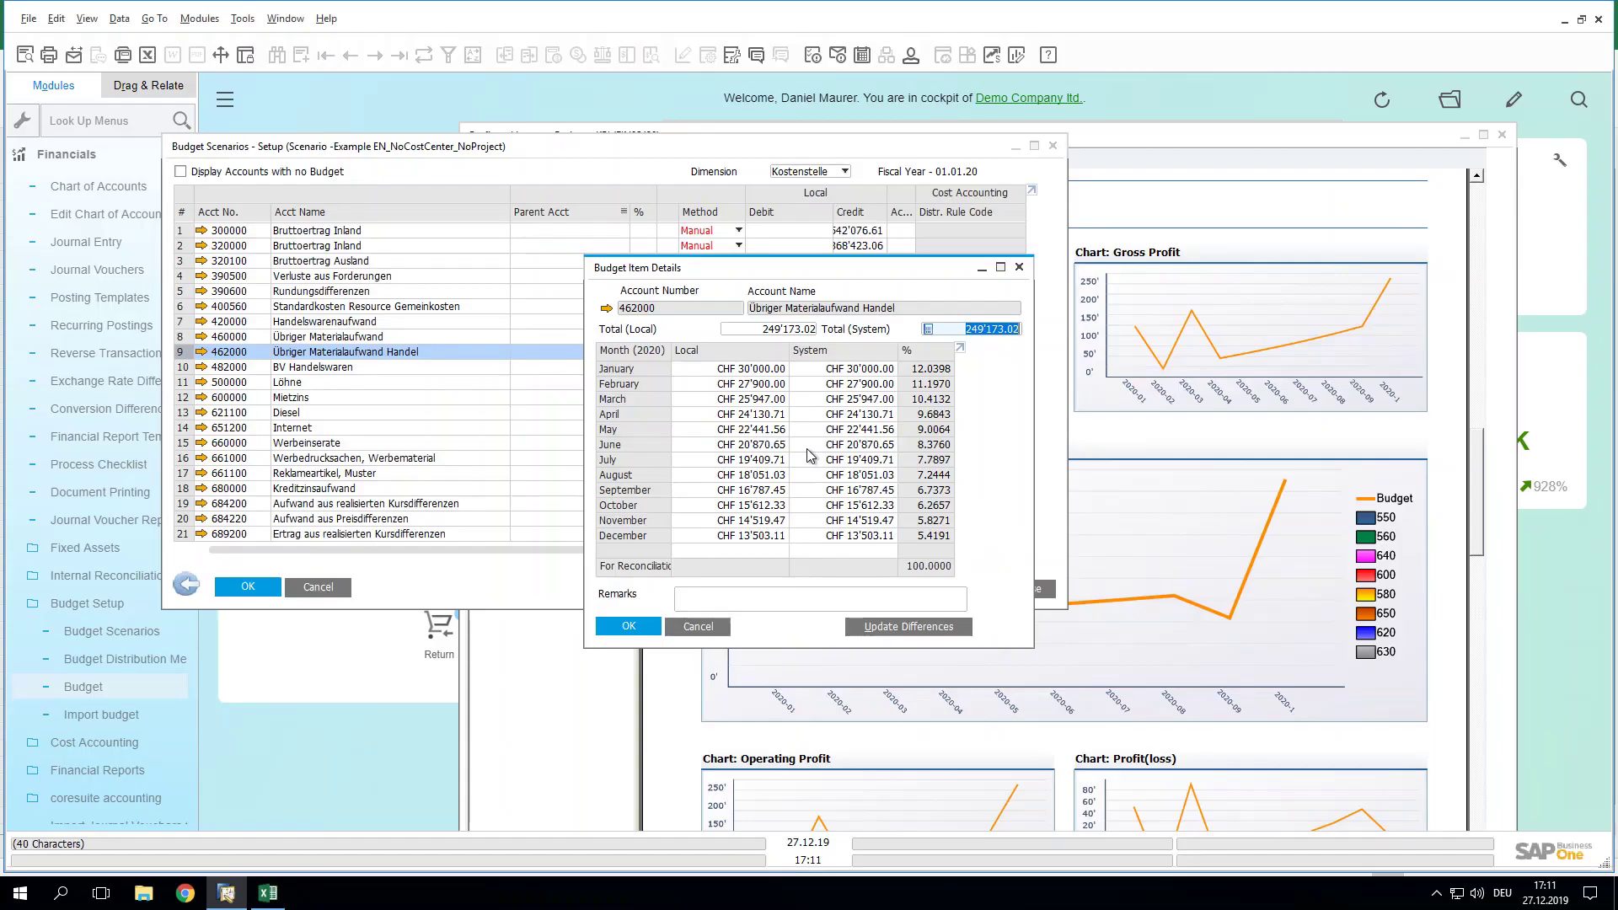
Step: Select the March amount of CHF 25'947.00 in account 462000's Budget Item Details
left_click(776, 387)
left_click(776, 400)
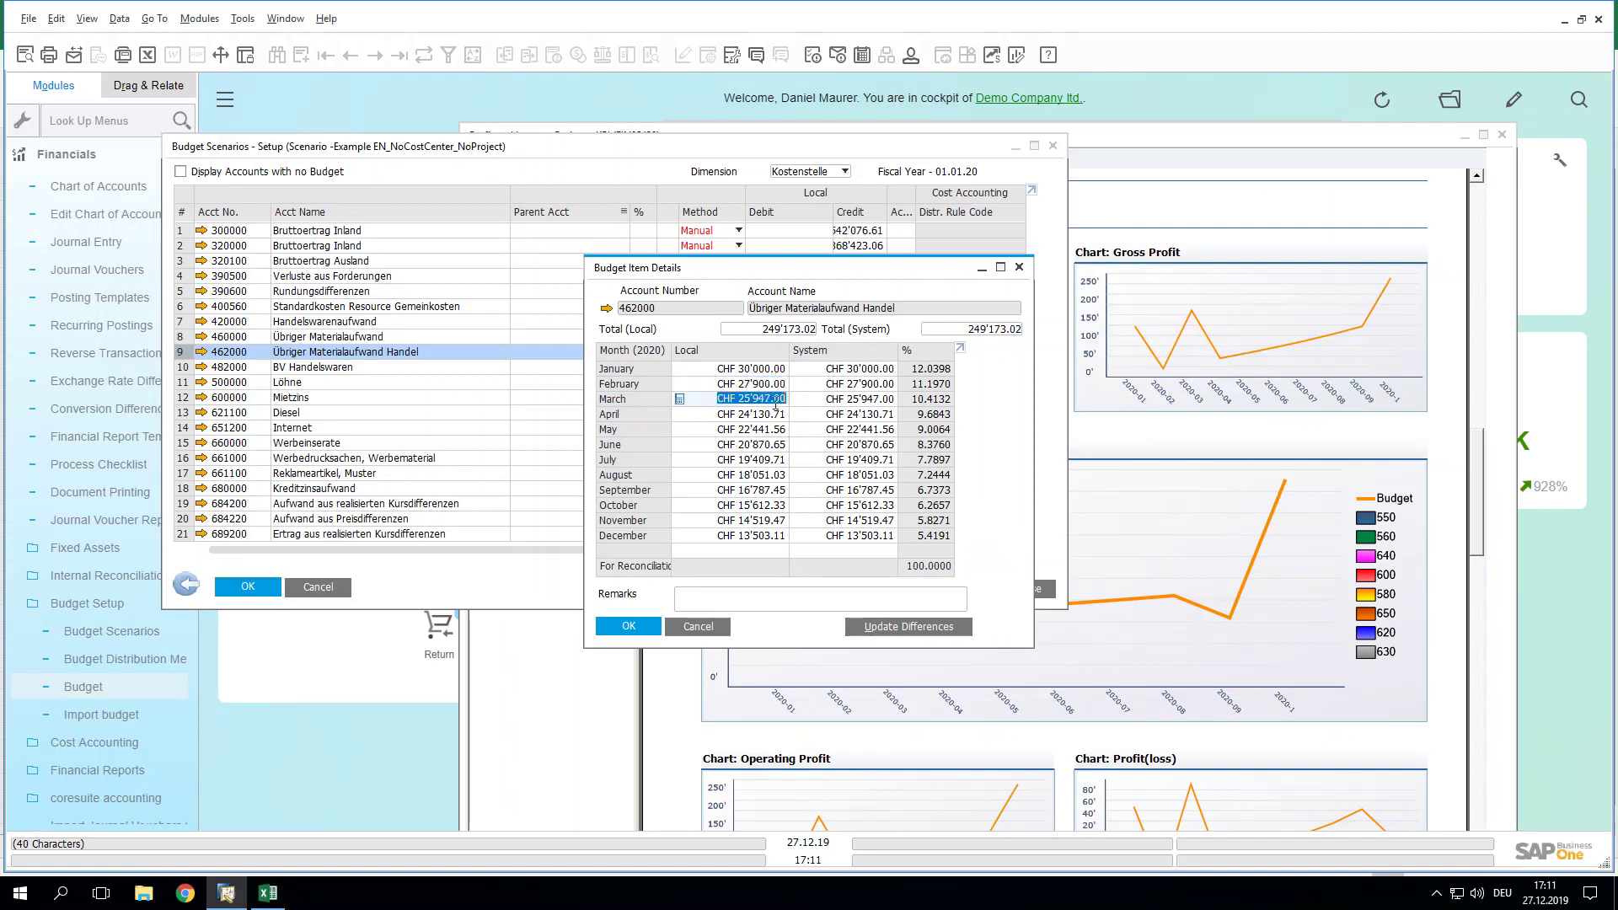